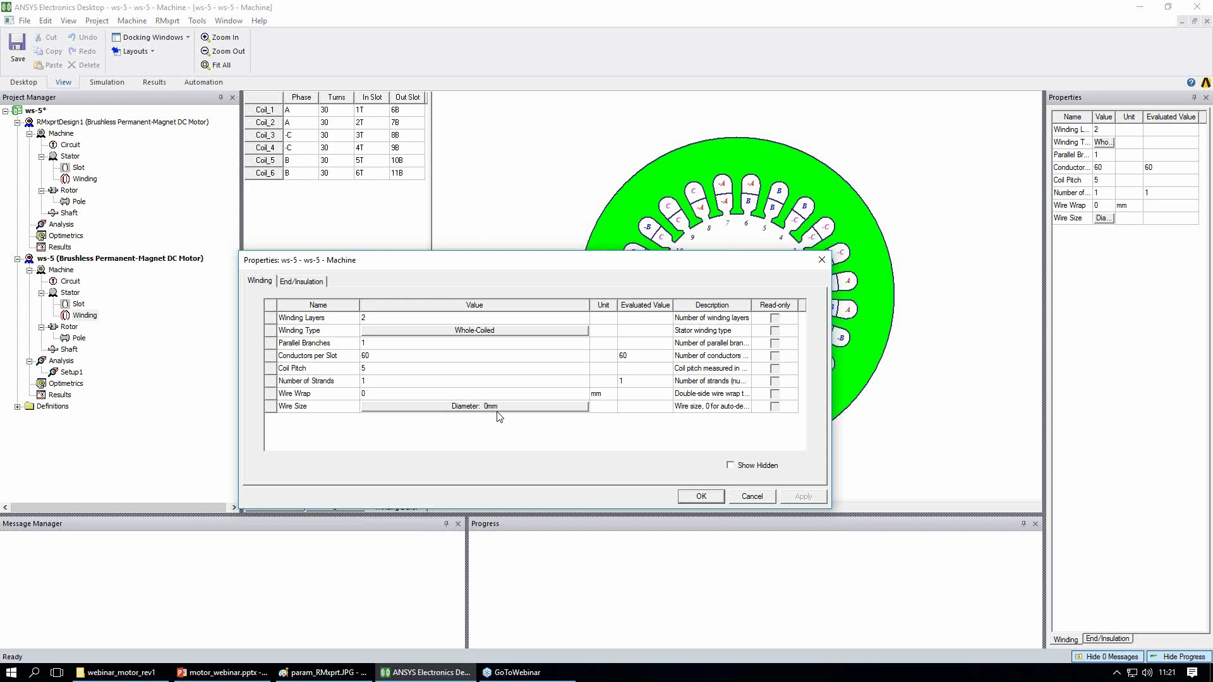
Step: Review the rotor geometry and the pole properties of the ws-5 design without changing them
left_click(751, 496)
left_click(70, 327)
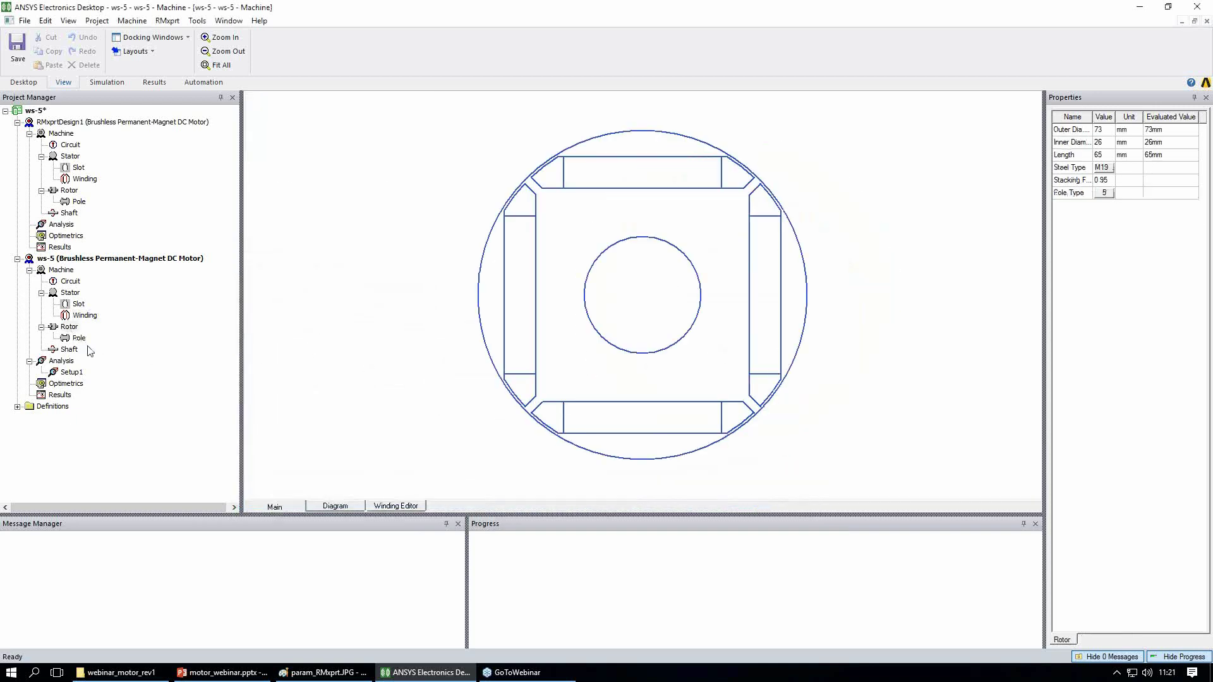
double_click(78, 338)
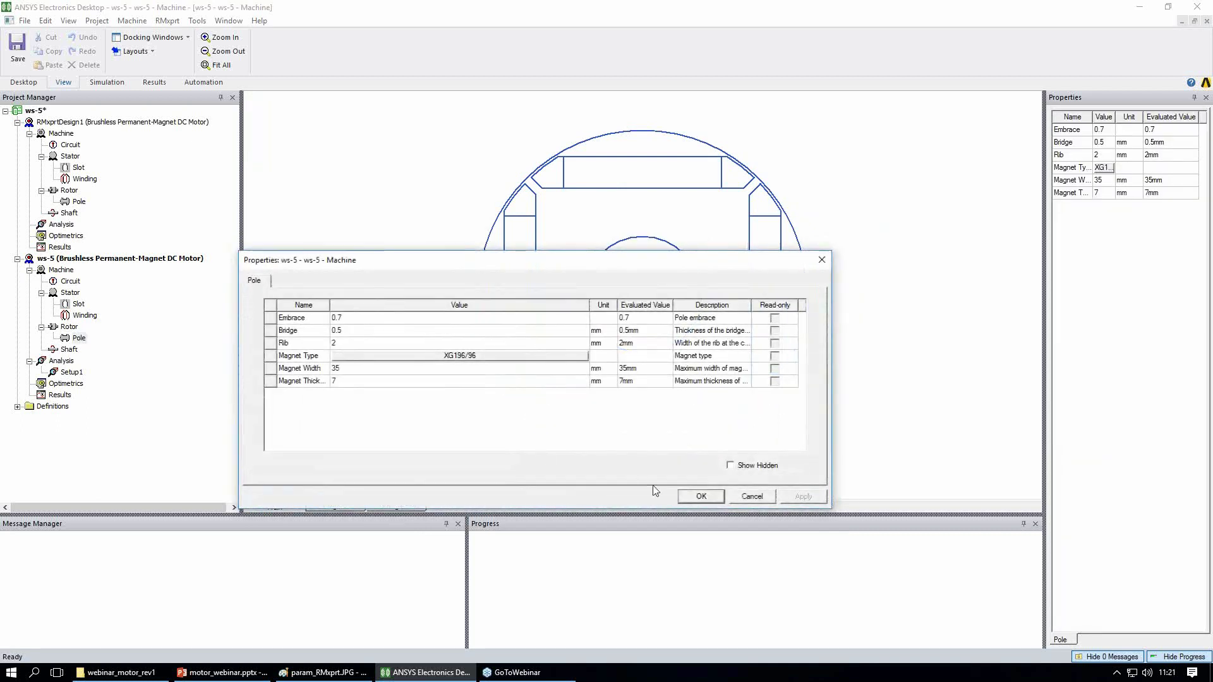
left_click(751, 495)
Step: Inspect the ws-5 rotor's properties and the available pole types, keeping the current selection
double_click(69, 326)
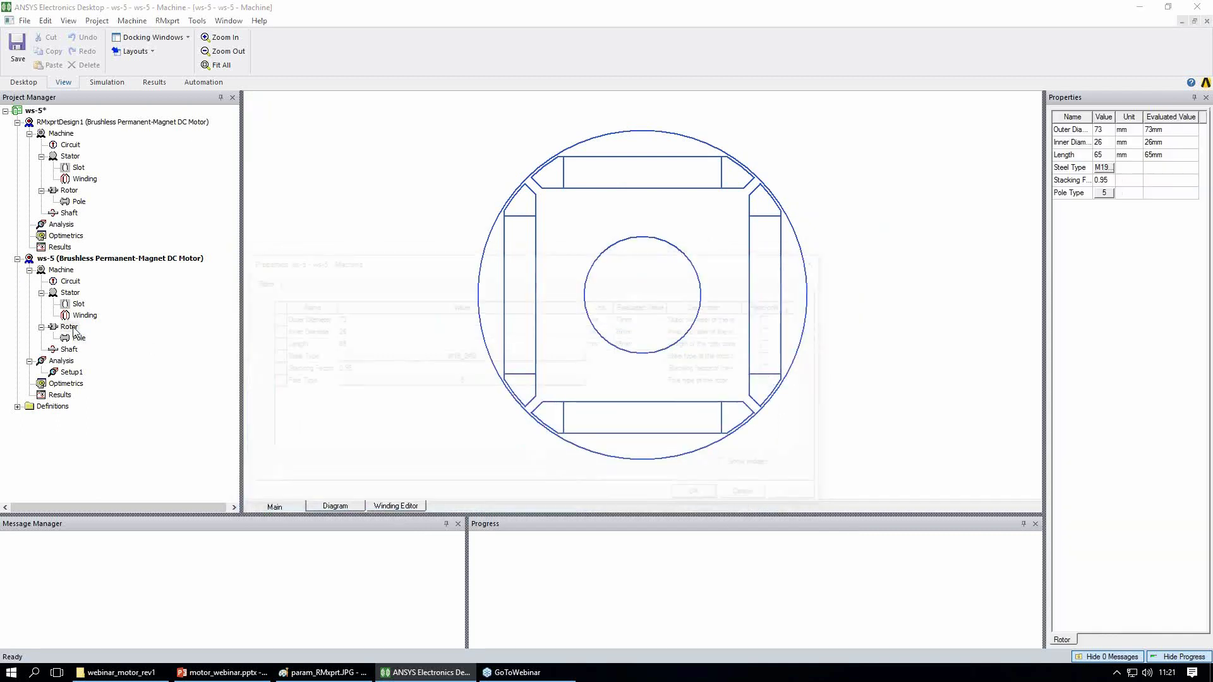
left_click(491, 383)
left_click(491, 384)
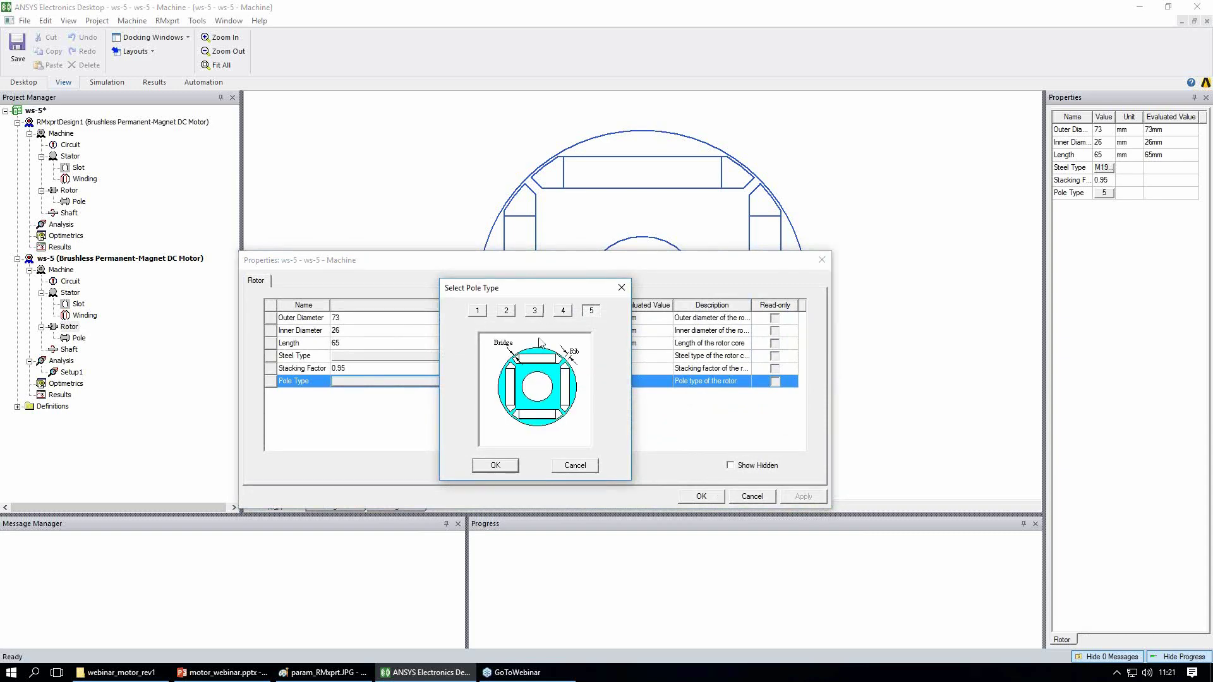
left_click(575, 467)
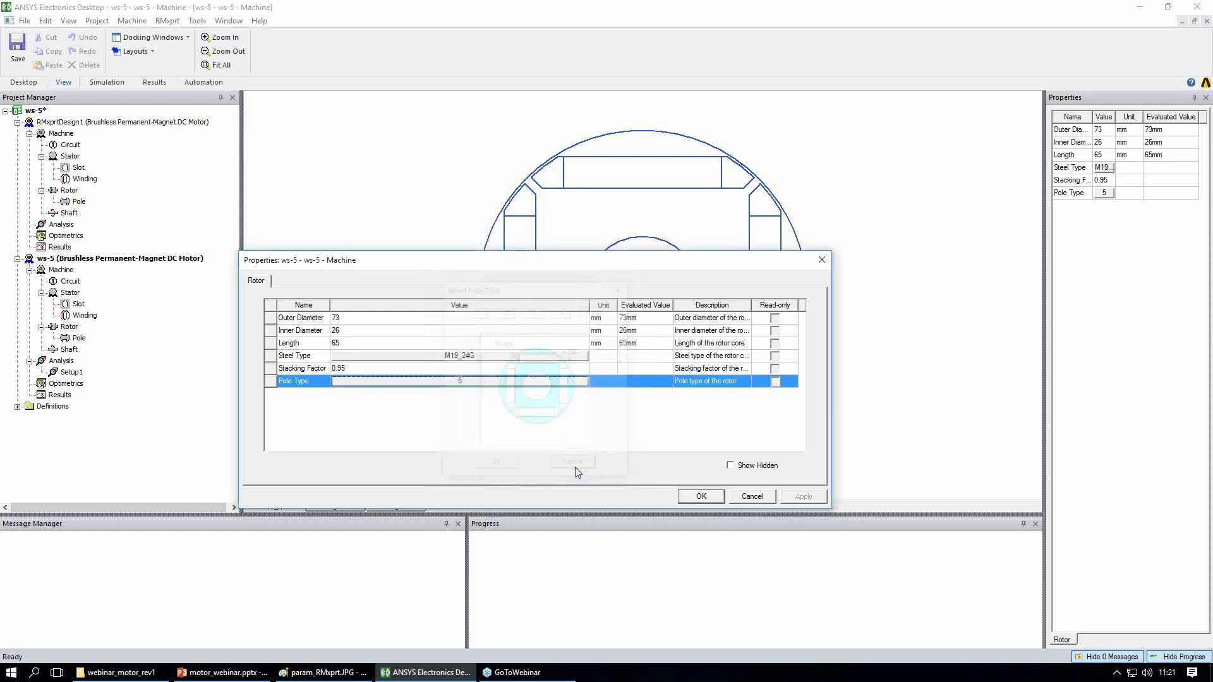
left_click(751, 497)
Step: Review the rotor pole's magnet dimensions and the rated operating parameters of the Setup1 analysis
double_click(86, 340)
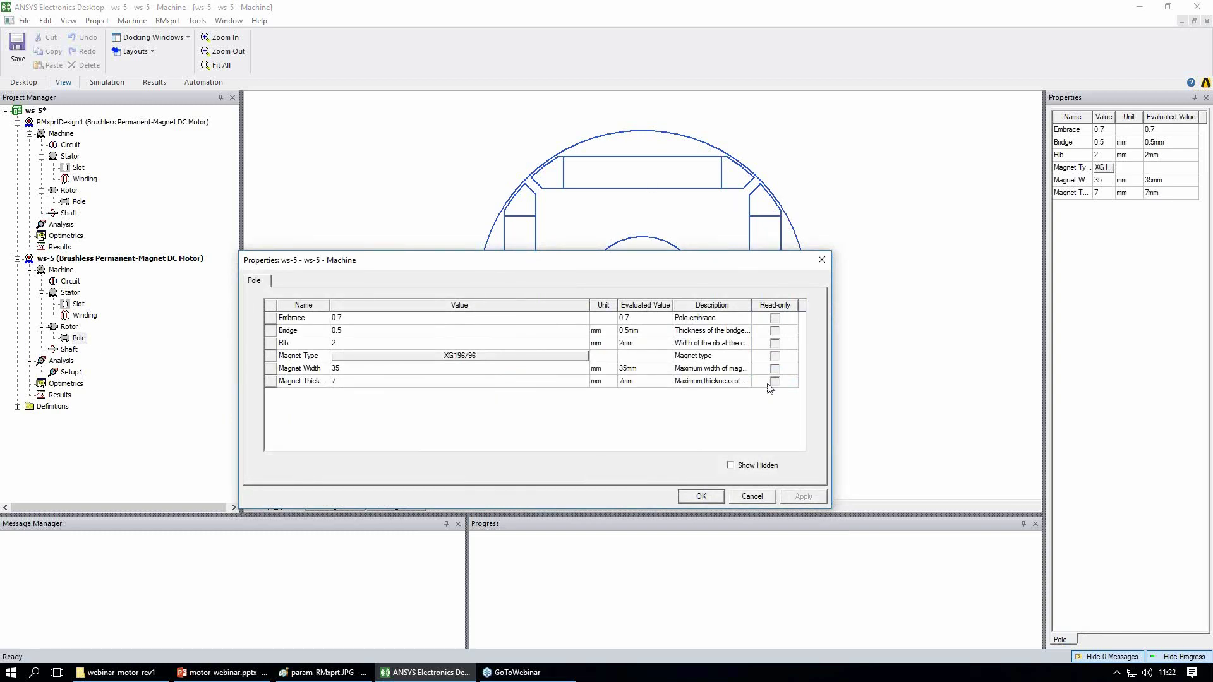
left_click(761, 501)
double_click(71, 374)
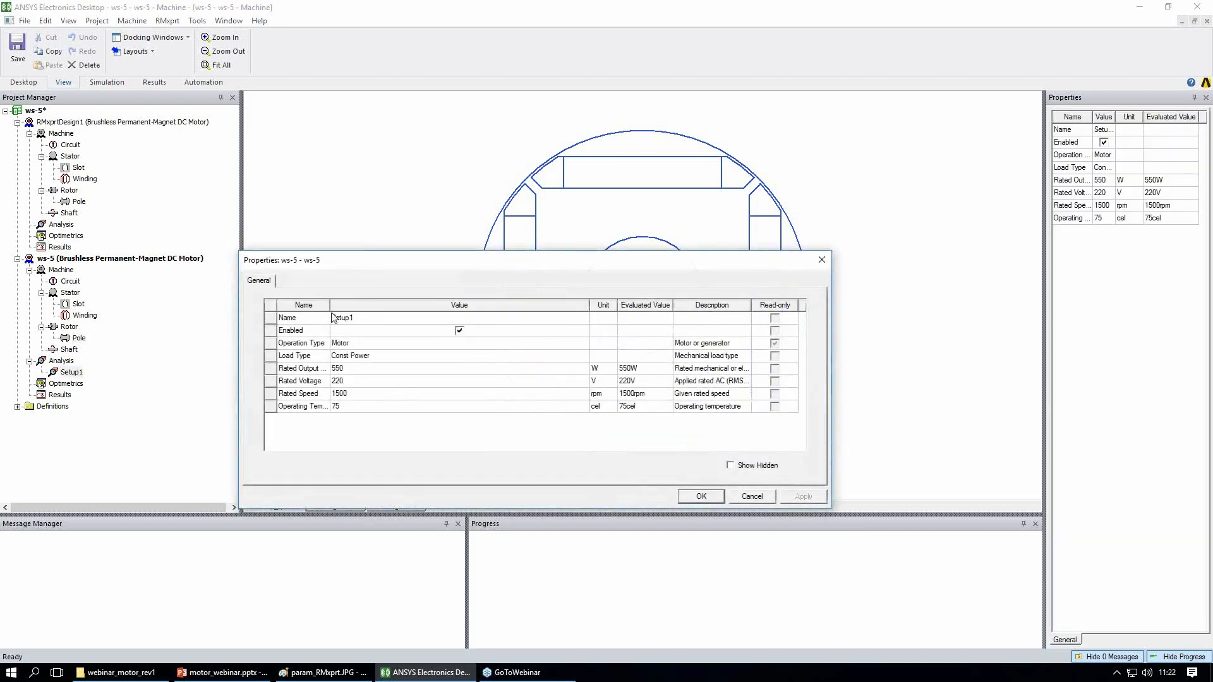
left_click_drag(342, 308, 378, 307)
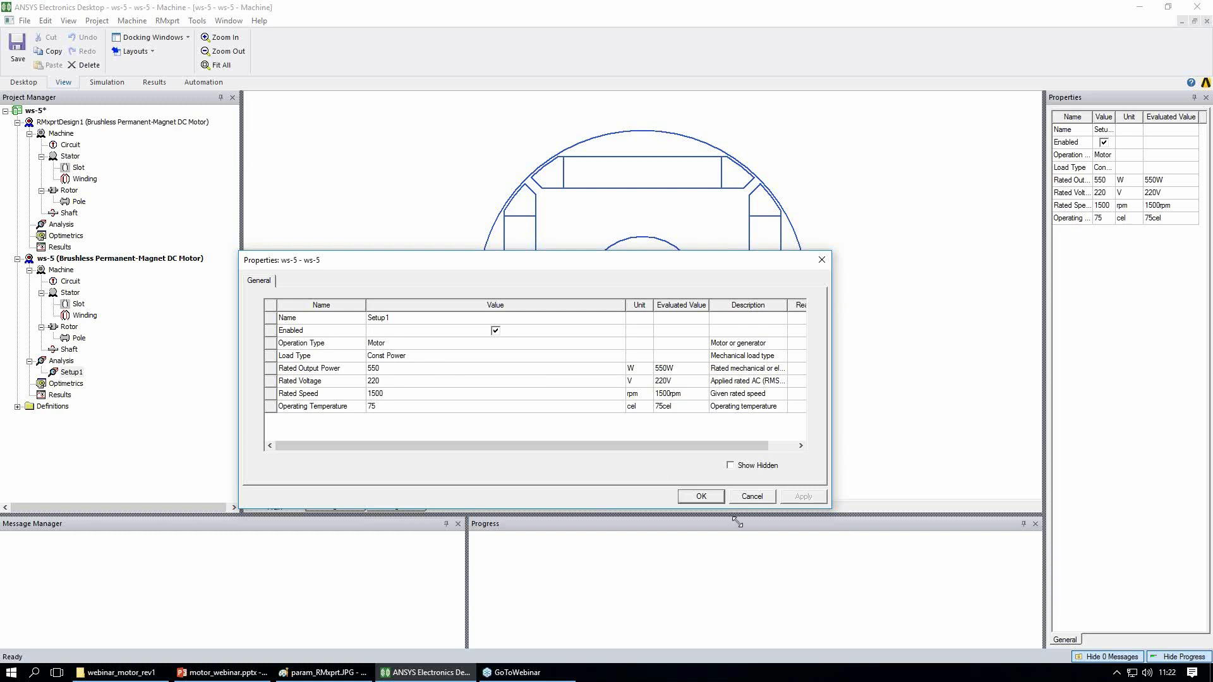
left_click(764, 500)
Step: Run the Setup1 analysis of the ws-5 motor and open its solution curves
right_click(61, 371)
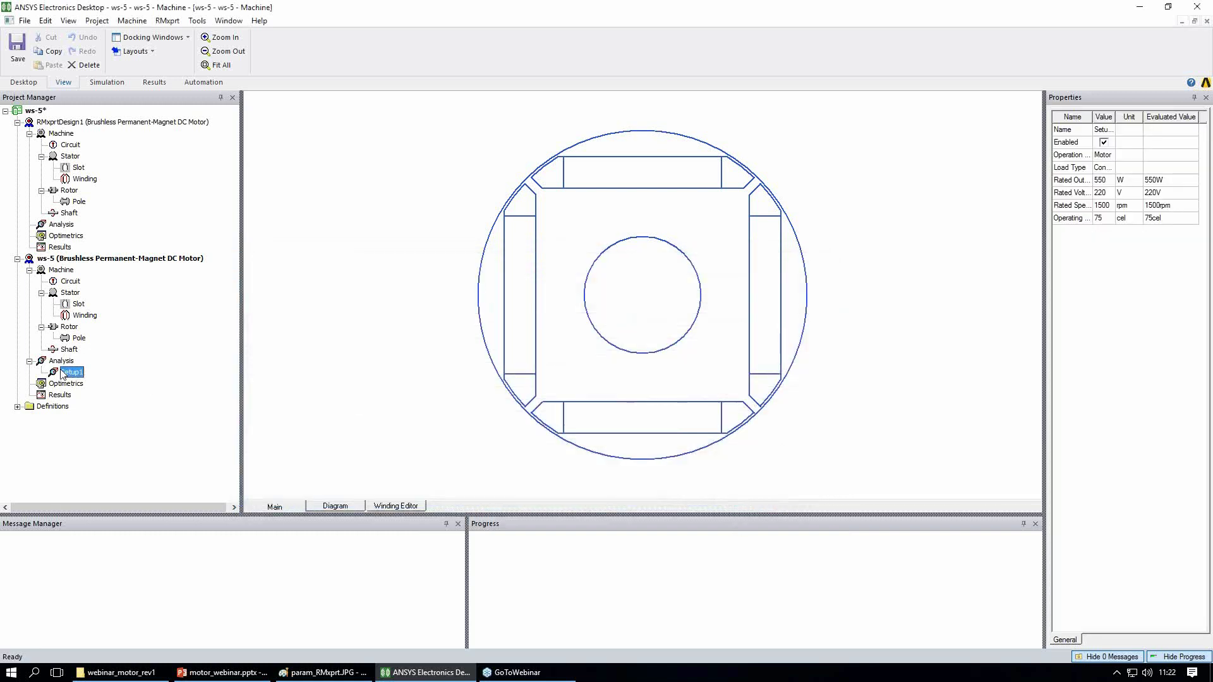
left_click(120, 474)
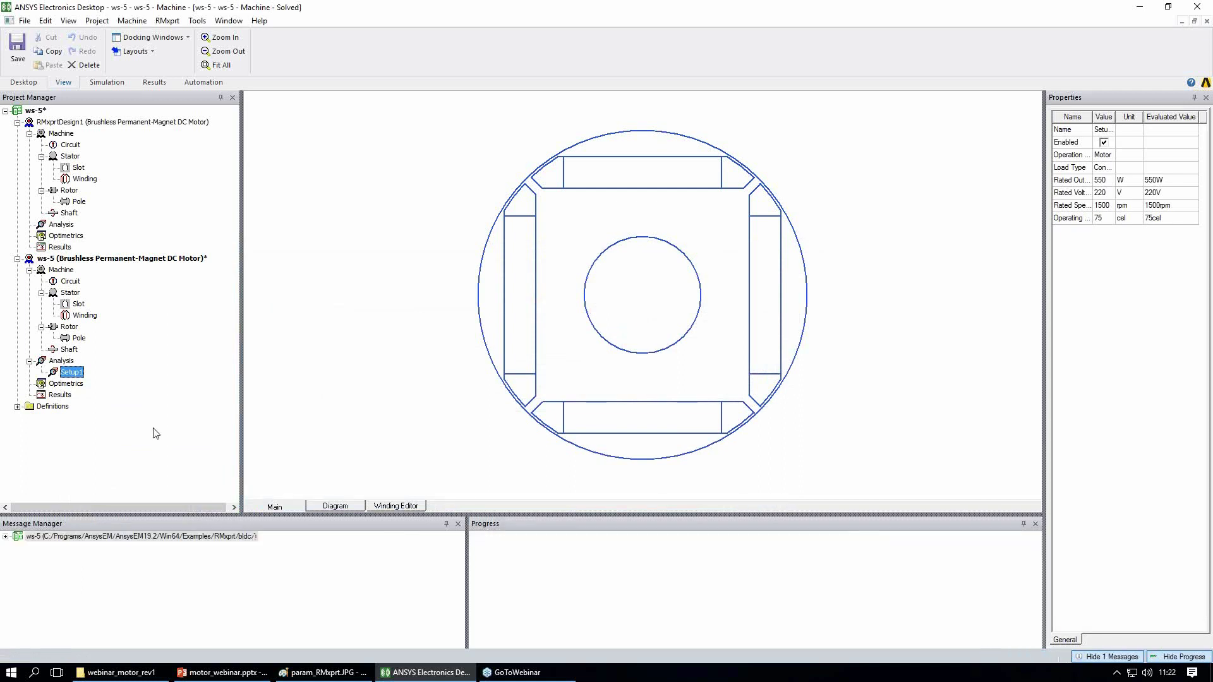
right_click(75, 371)
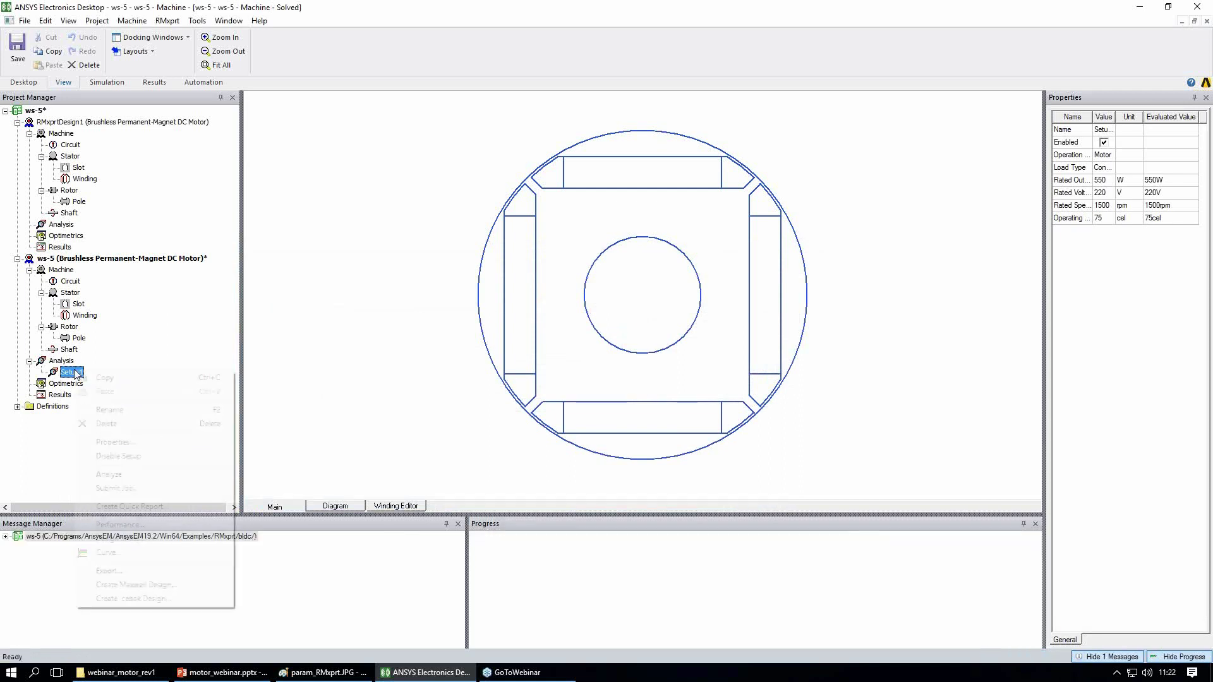
left_click(130, 553)
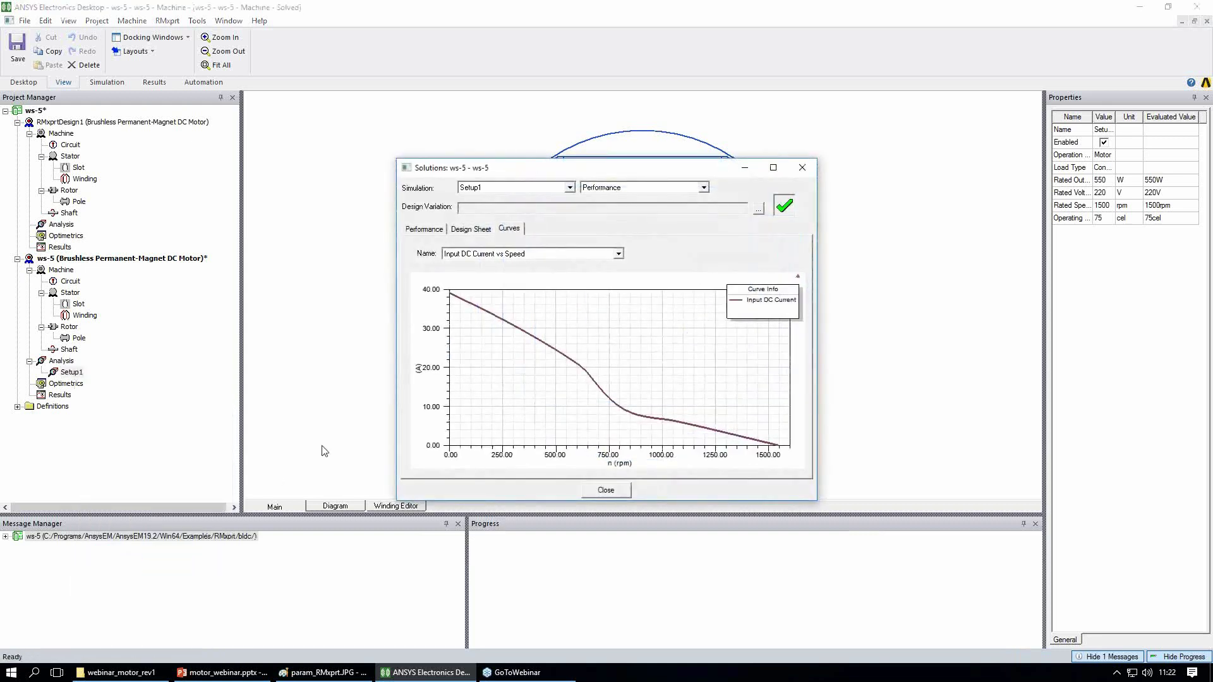
Step: Examine the Efficiency vs Speed, Output Power vs Speed and Induced Winding Voltages at Rated Speed curves
left_click(619, 255)
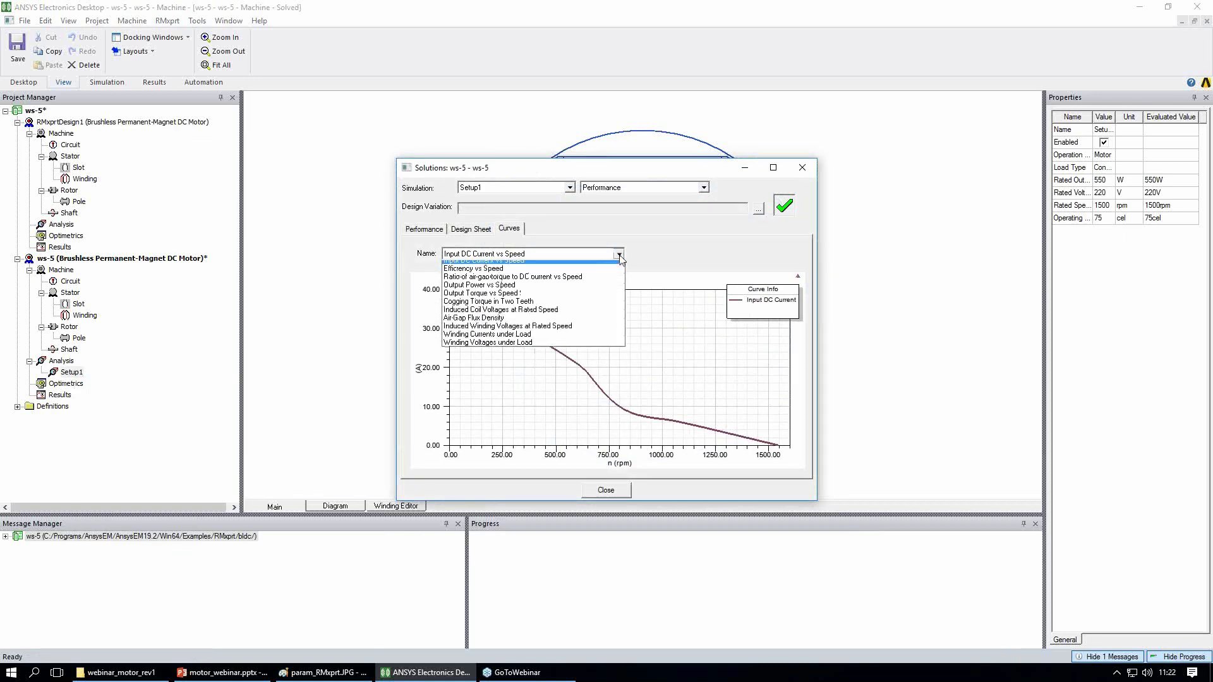
left_click(488, 274)
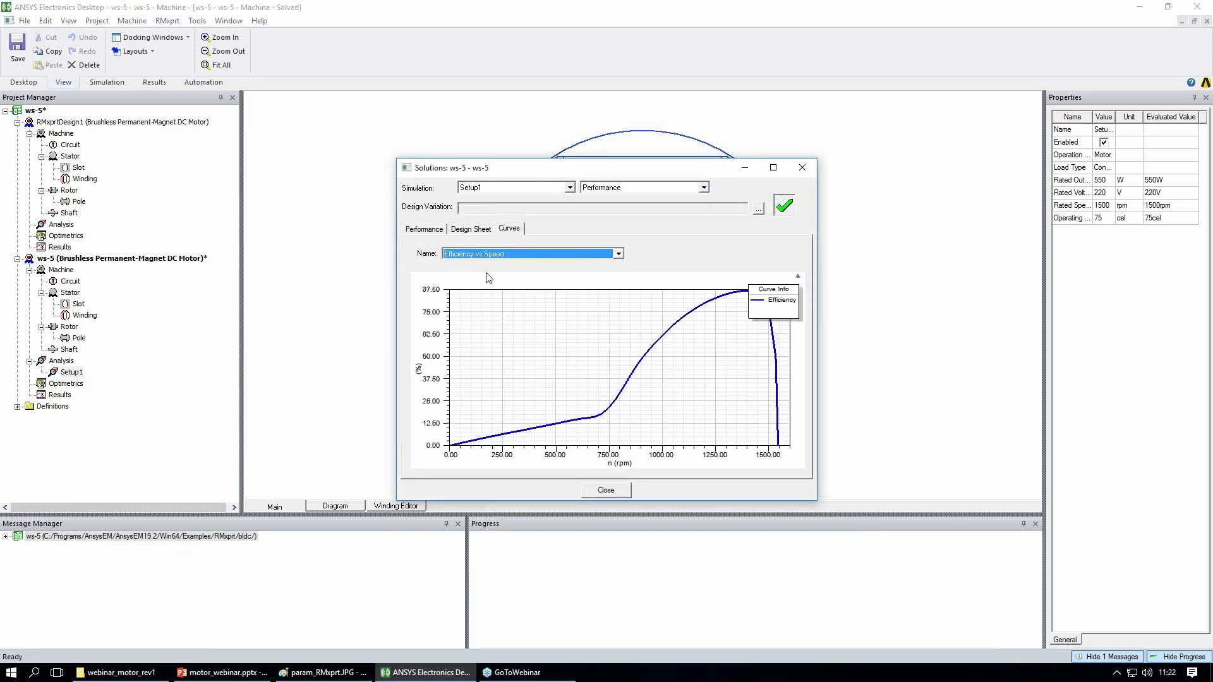
left_click(618, 257)
left_click(535, 292)
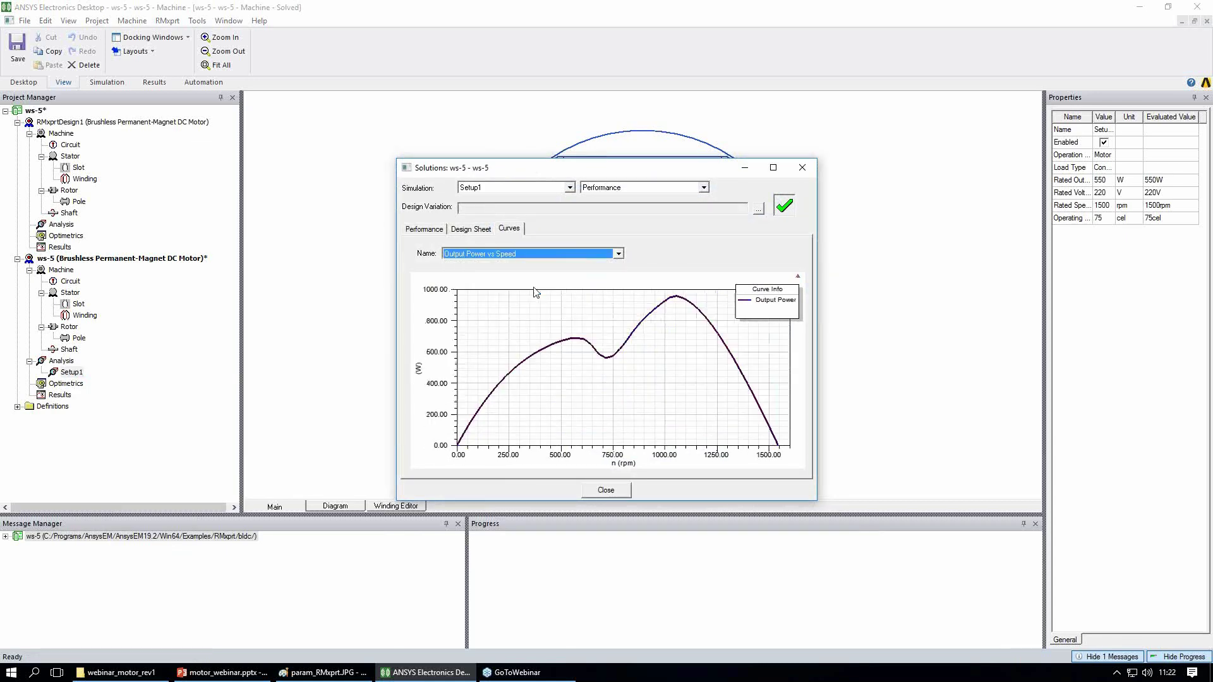
left_click(619, 254)
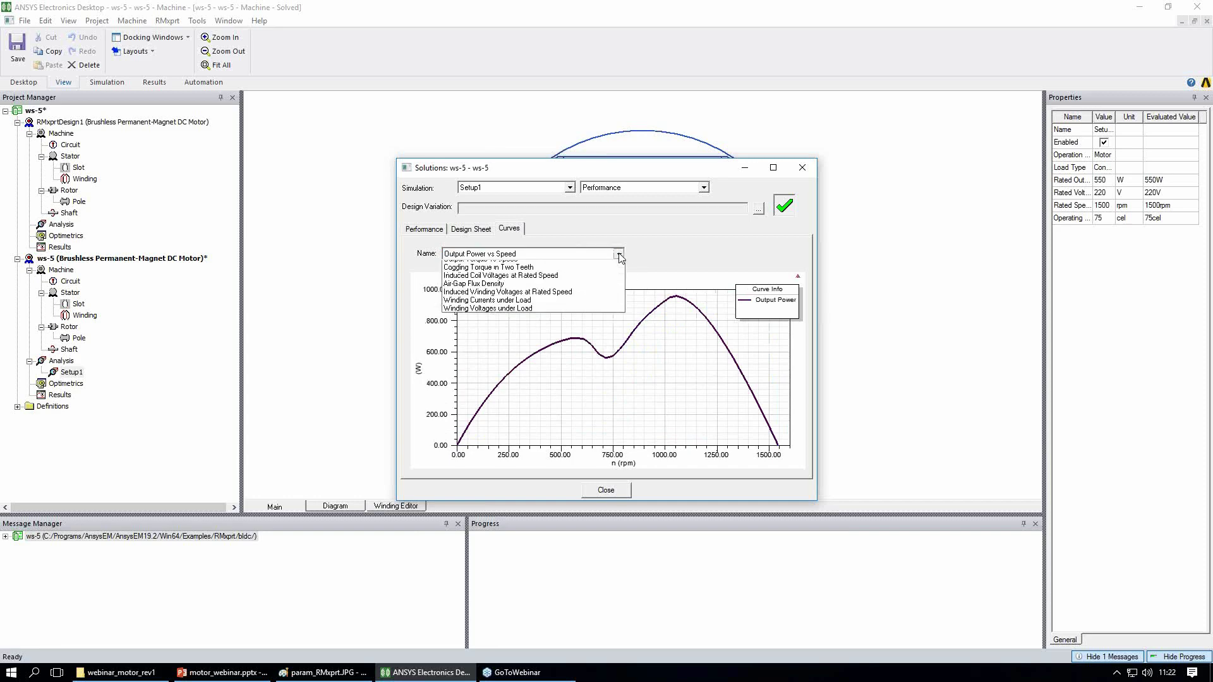
left_click(533, 331)
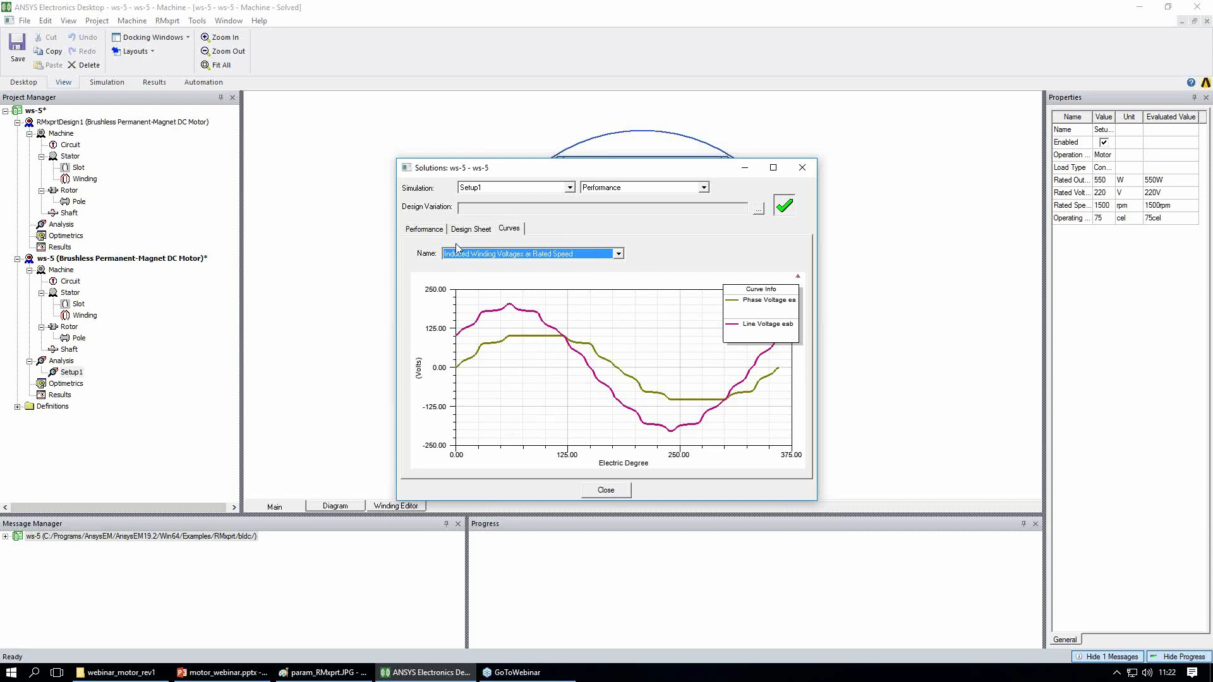
Step: Examine the complete Full-Load Operation data in the Setup1 performance results
left_click(439, 230)
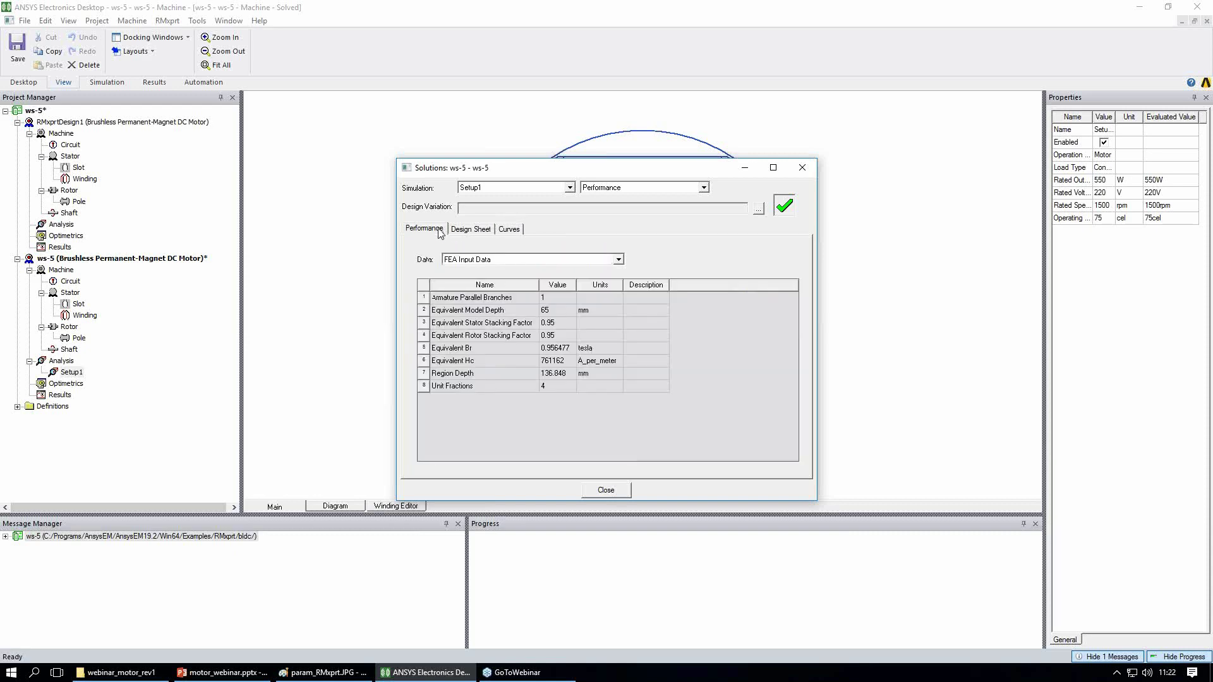
left_click(618, 260)
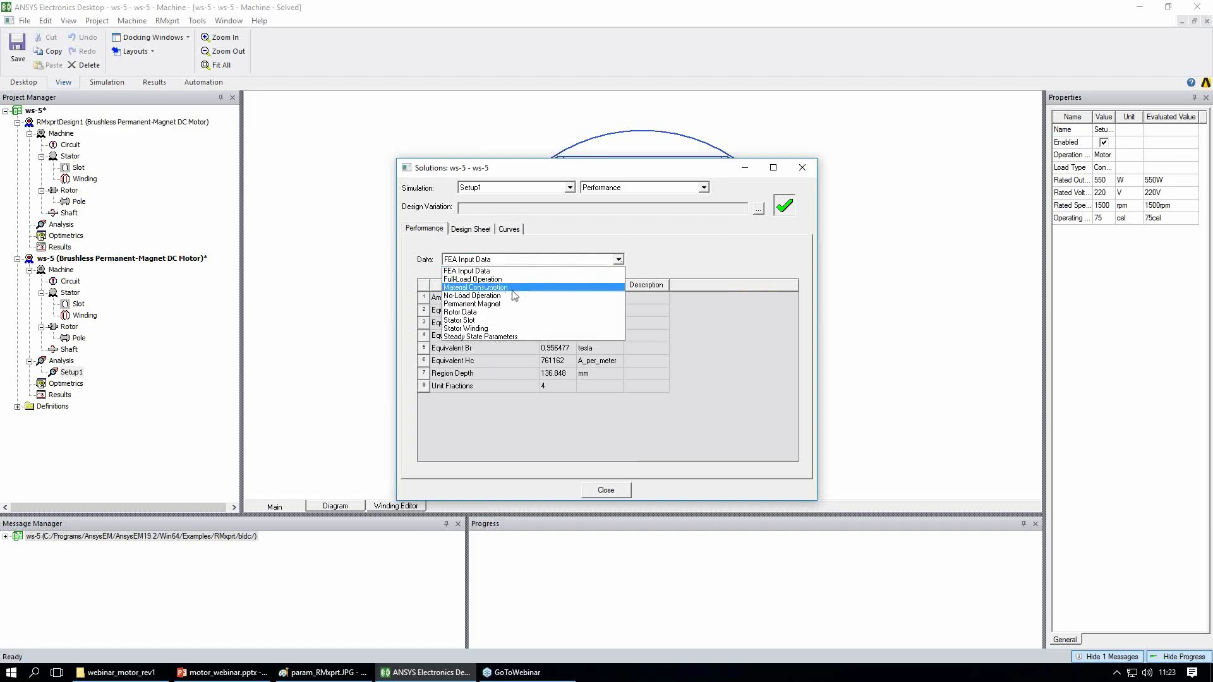
left_click(493, 279)
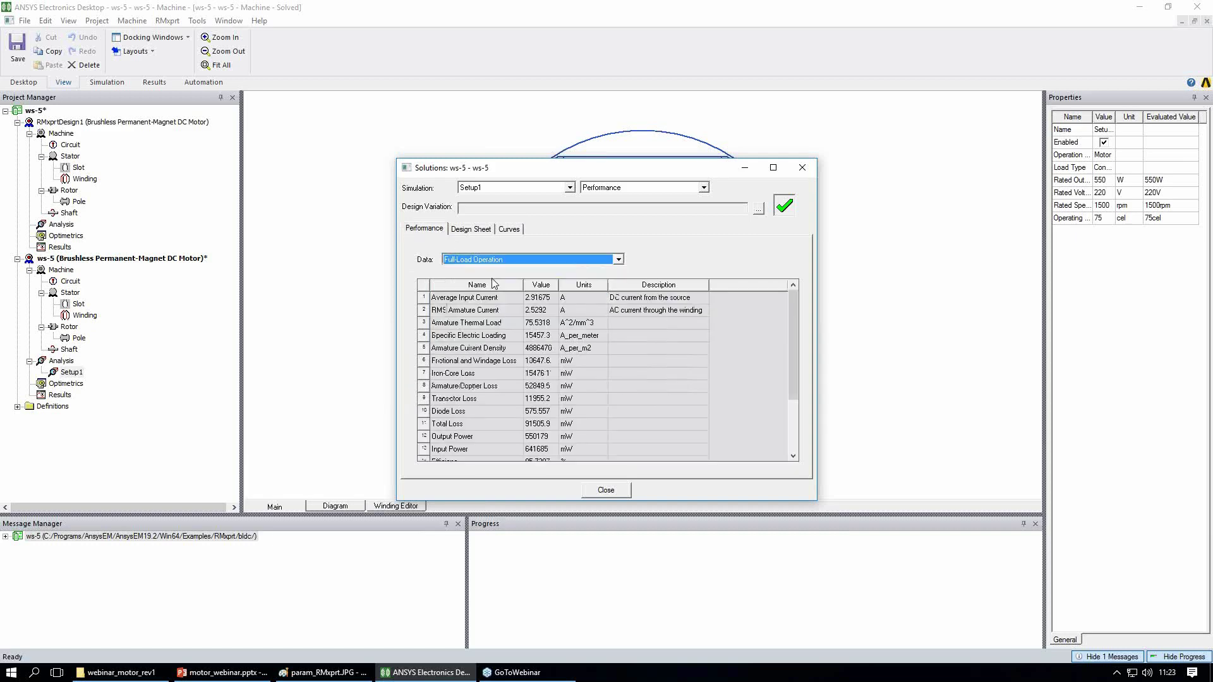
left_click_drag(787, 371, 787, 401)
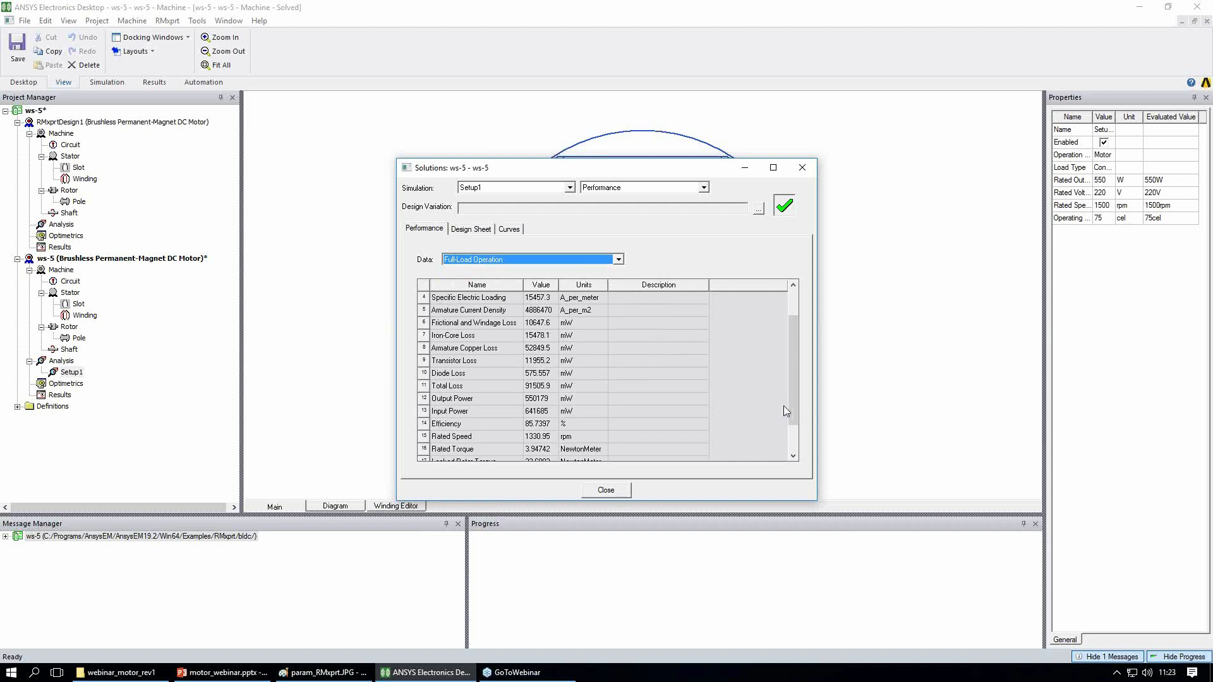
left_click_drag(792, 406, 795, 431)
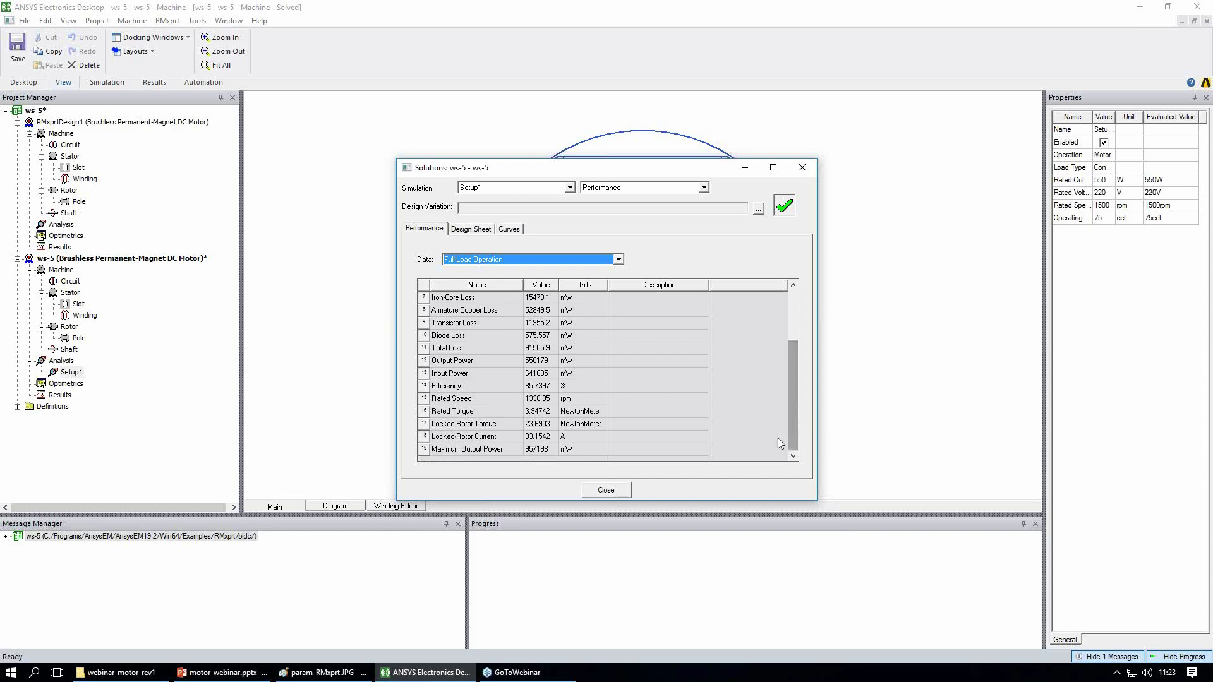
Step: Display the Maximum Output Power in W, review the full-load currents and losses, and close the solutions
left_click(590, 450)
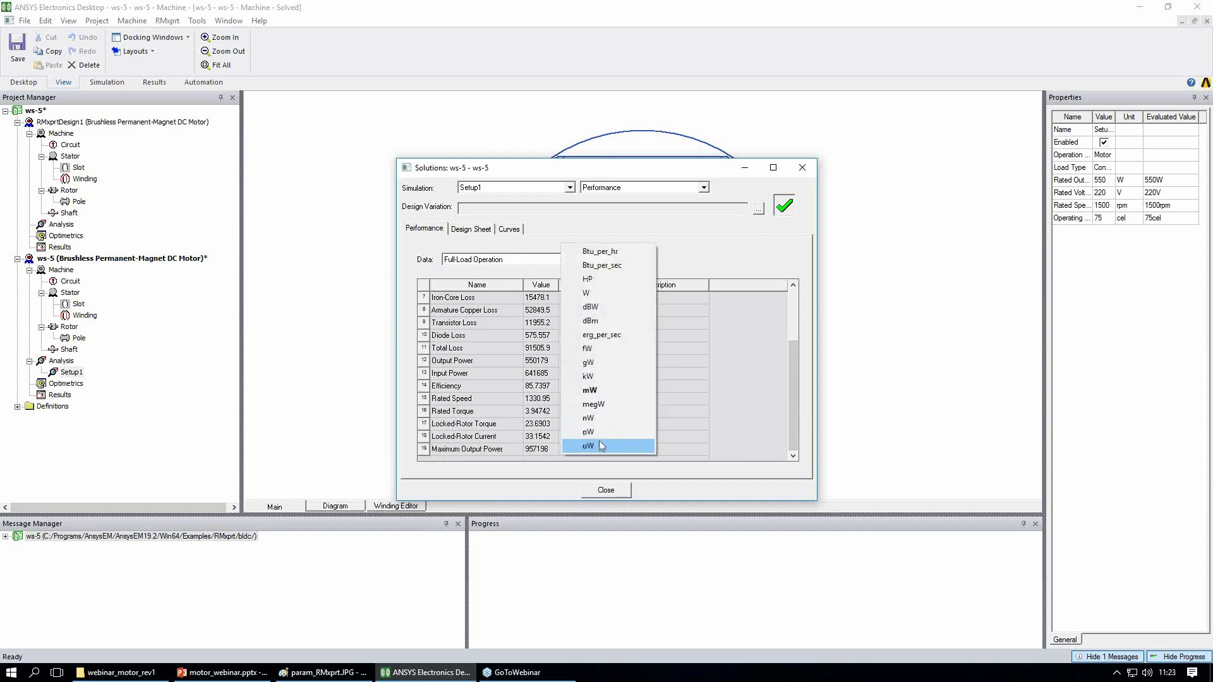
left_click(588, 293)
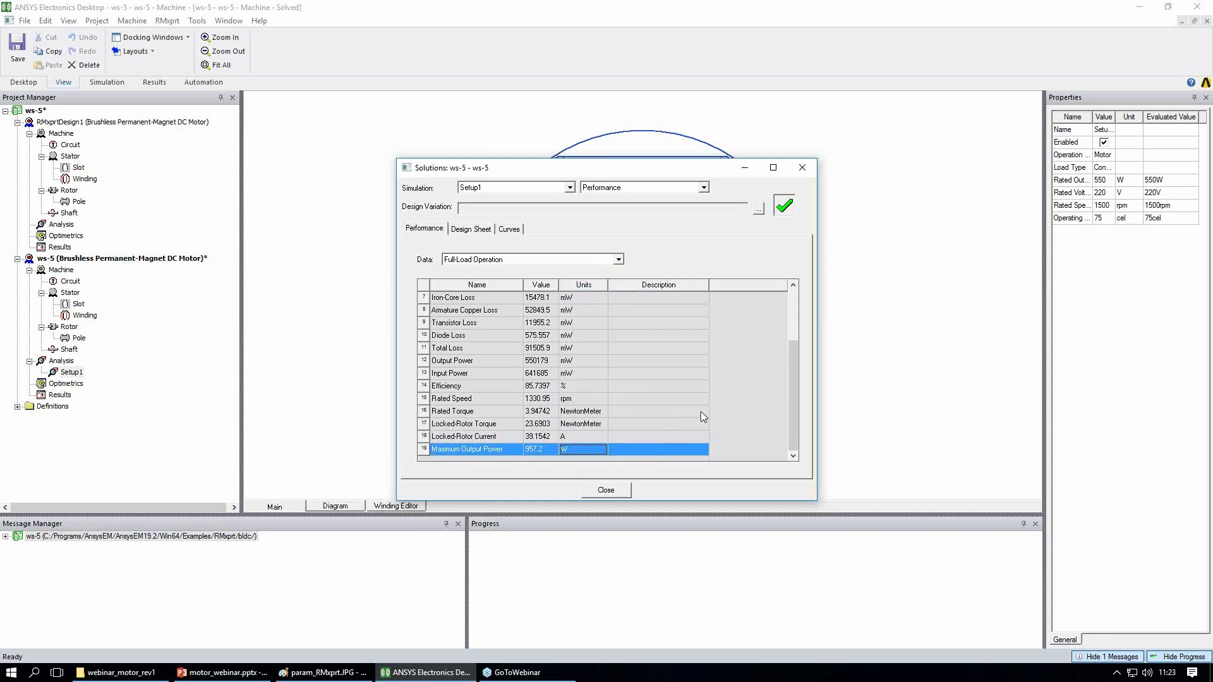
left_click_drag(794, 433, 794, 383)
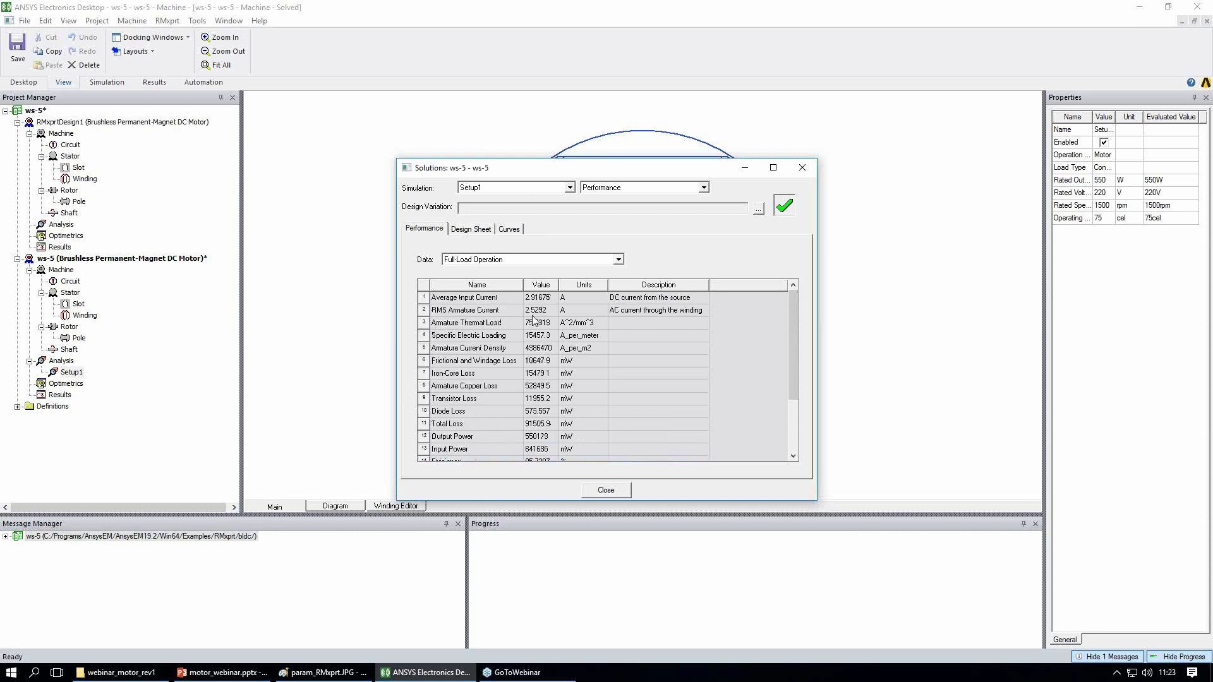
left_click(606, 492)
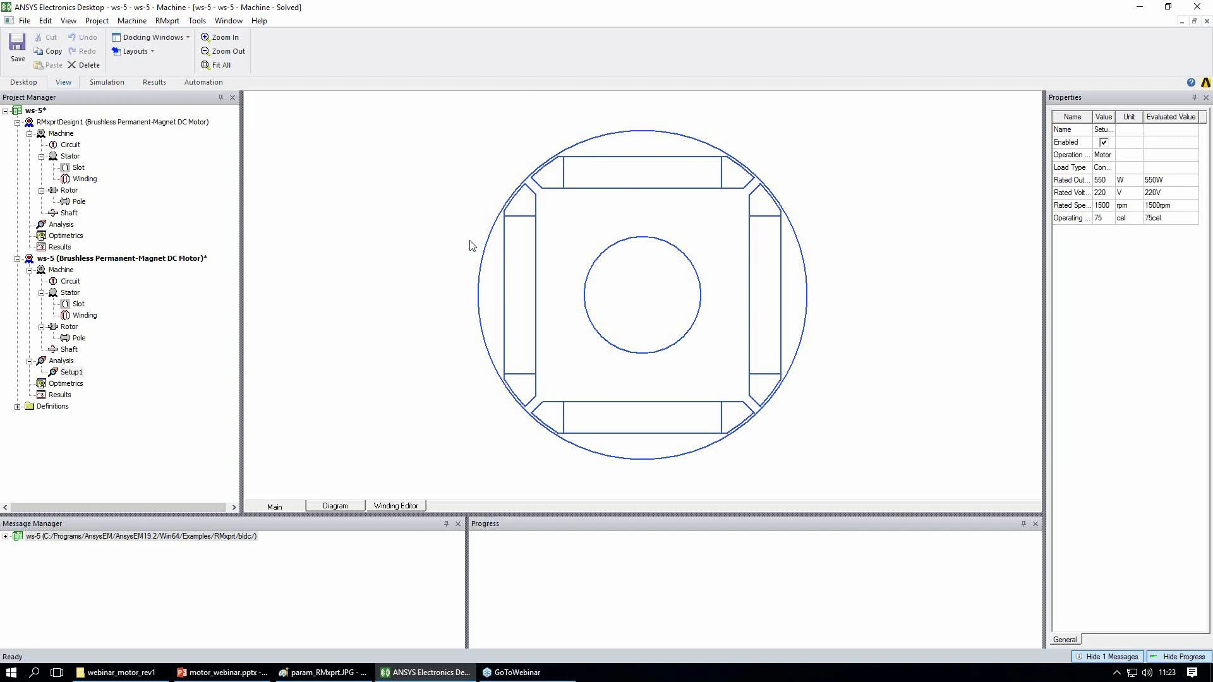
Step: Set the ws-5 stator's length to a new local variable altezza with a value of 65 mm
left_click(73, 295)
double_click(73, 294)
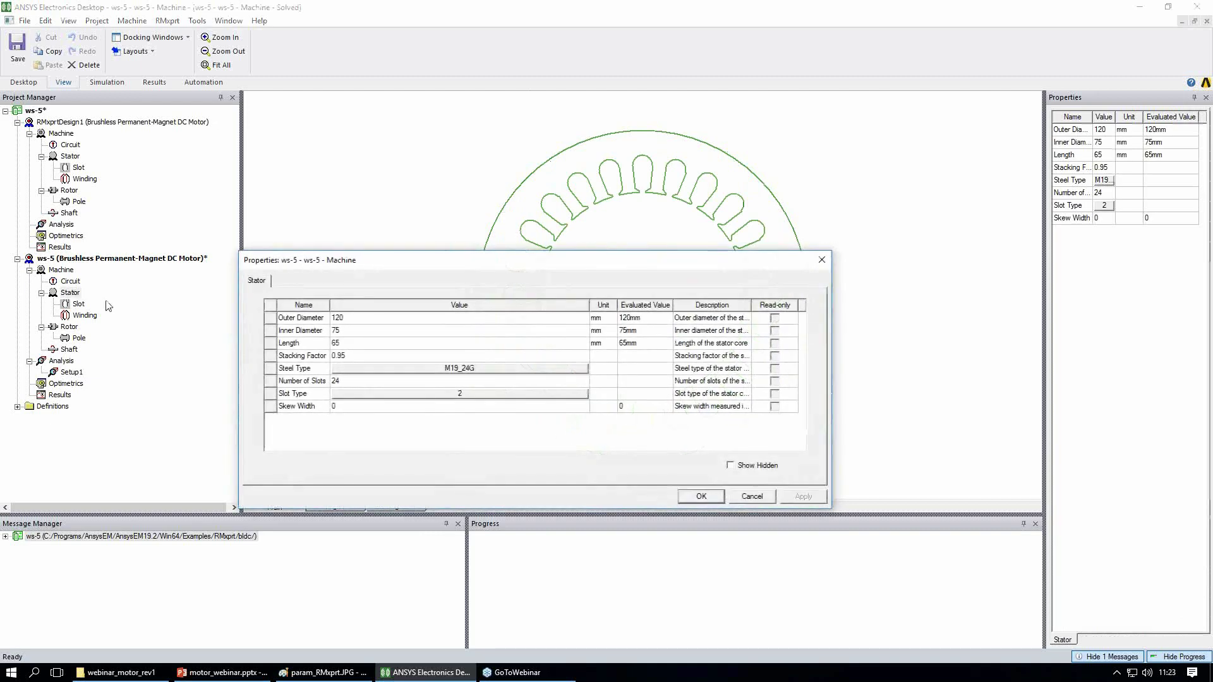
left_click(346, 345)
type("altezza")
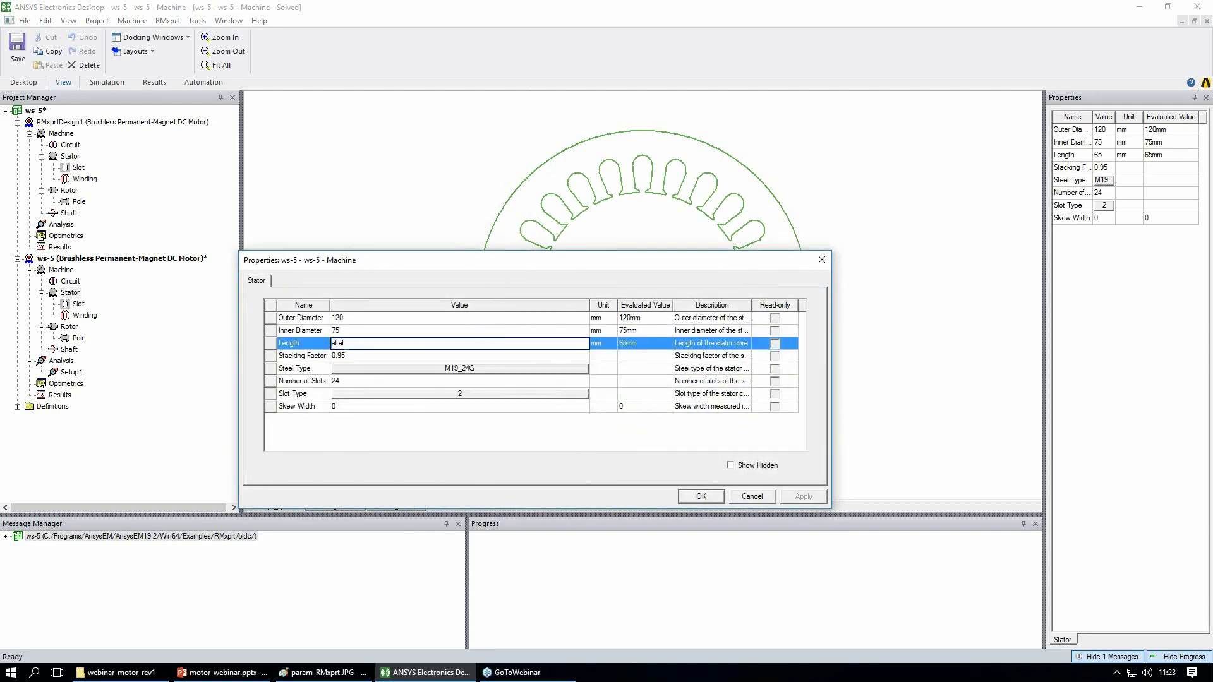
key("Return")
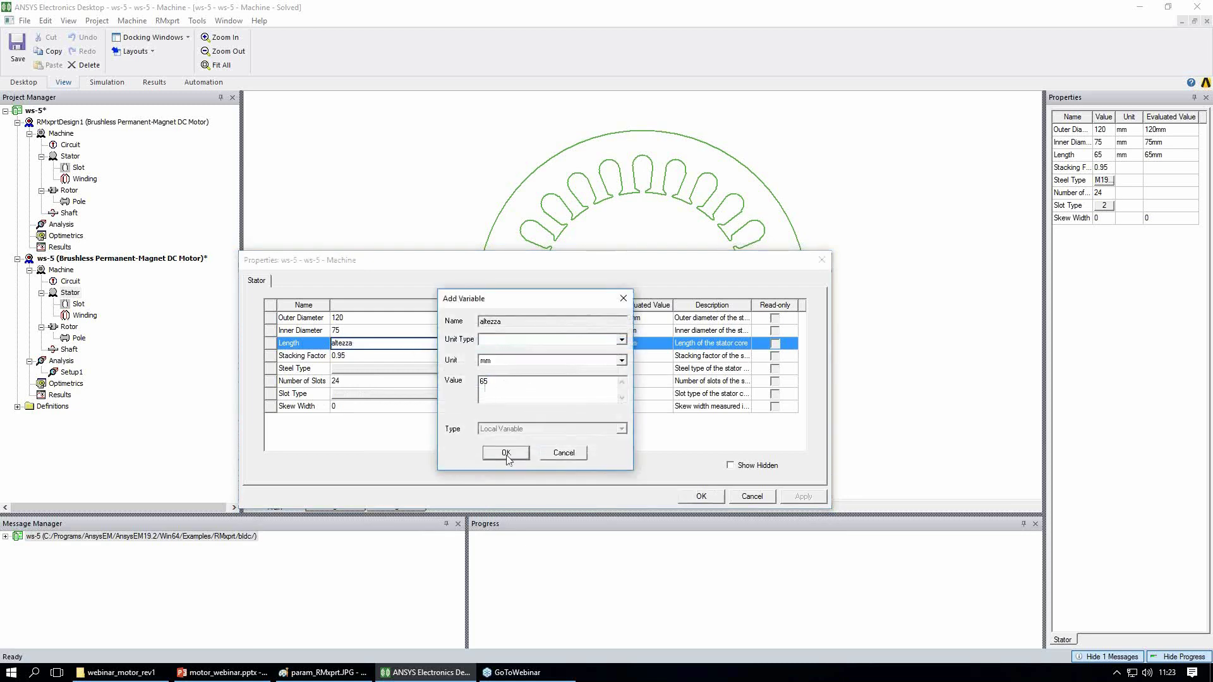
left_click(506, 455)
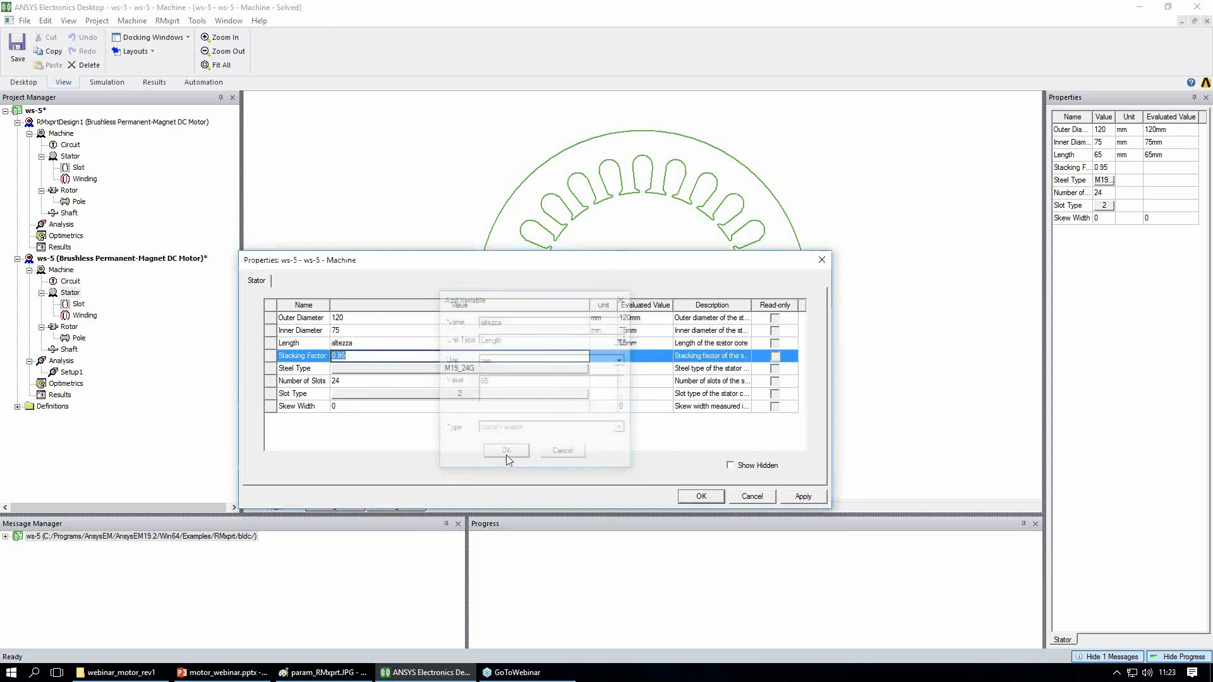
left_click(703, 497)
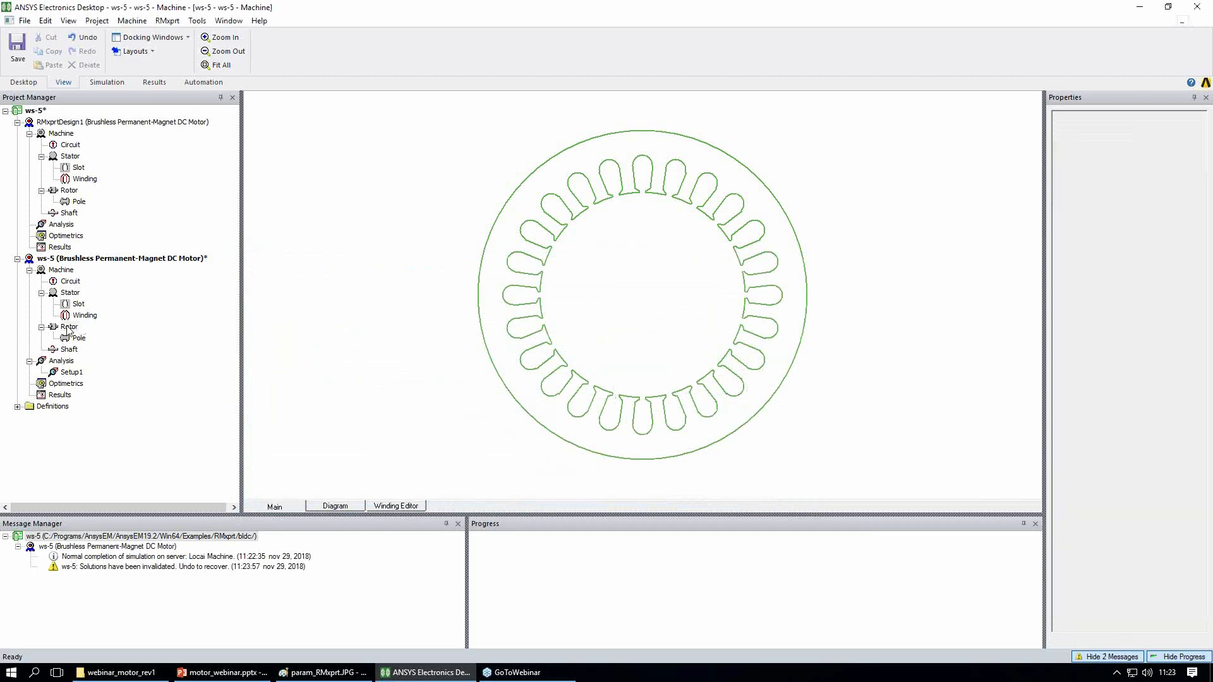
Step: Set the ws-5 rotor's length to the existing variable altezza
double_click(68, 327)
left_click(343, 343)
type("altezza")
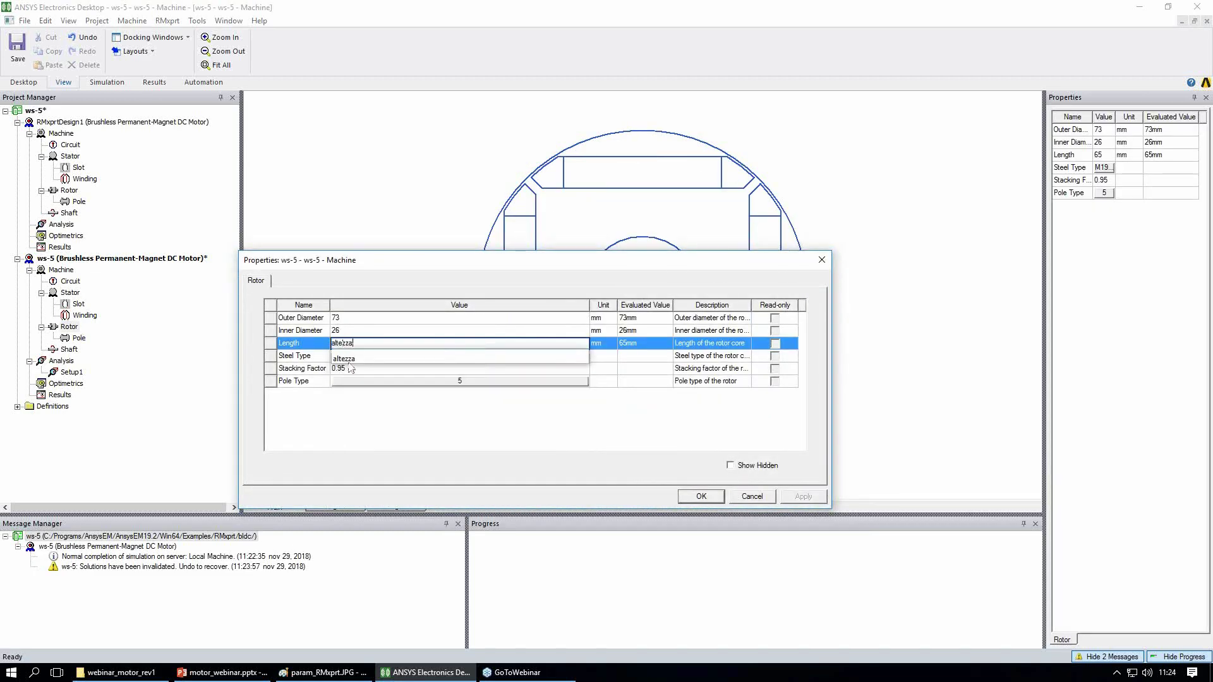
left_click(346, 359)
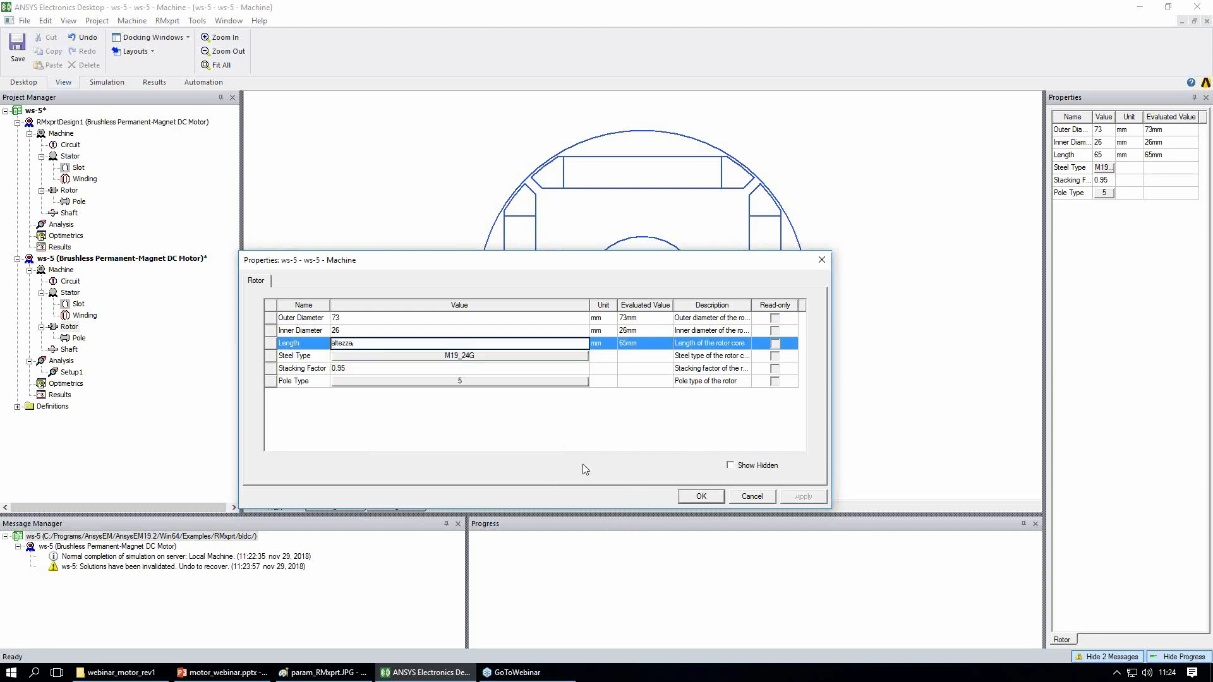
key("Return")
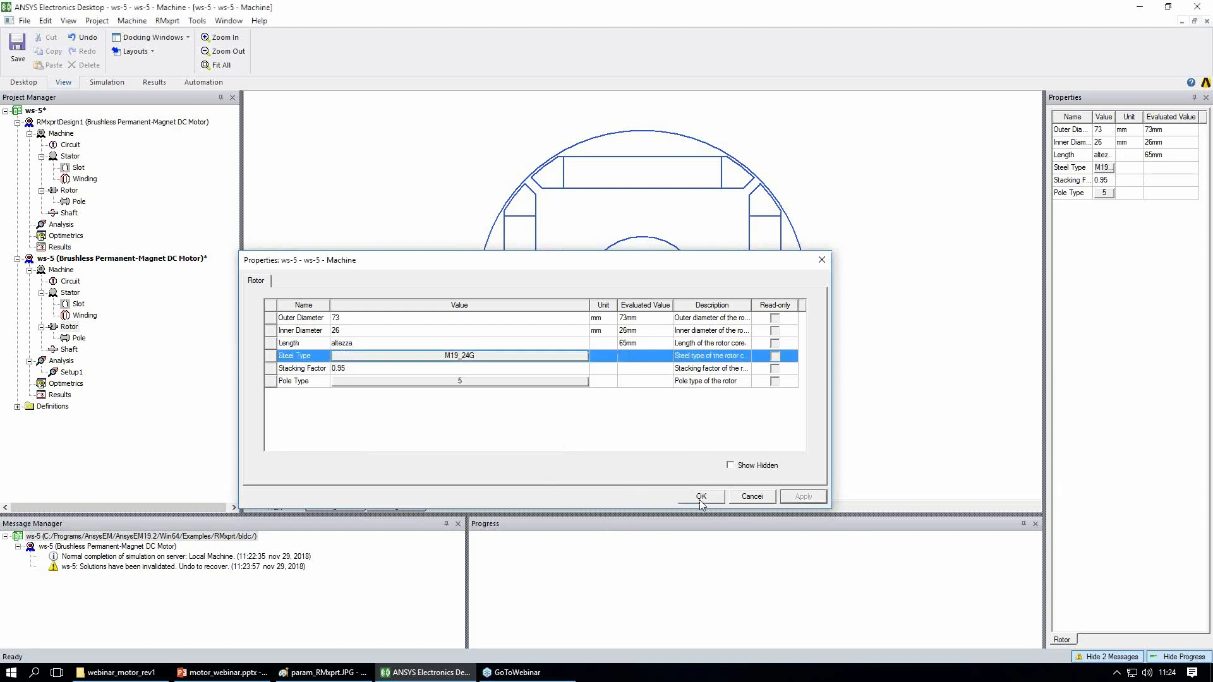
left_click(701, 497)
Step: Set the ws-5 winding's conductors per slot to a new local variable CDS with a value of 60
double_click(86, 315)
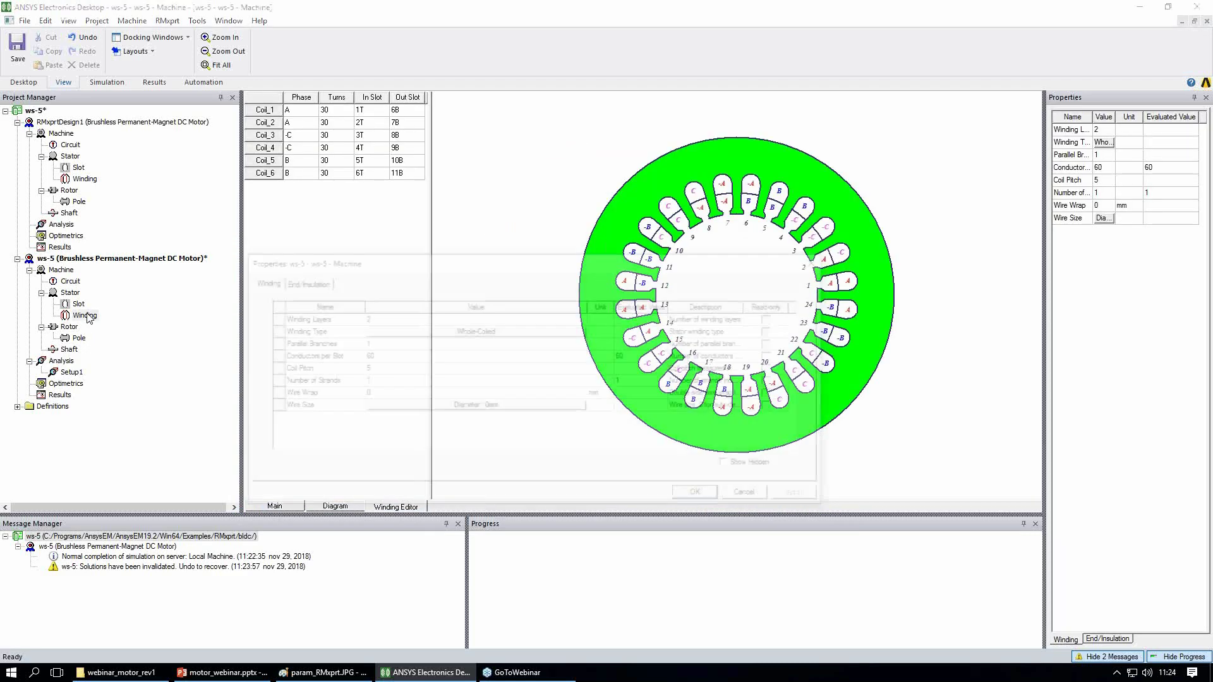
left_click(381, 357)
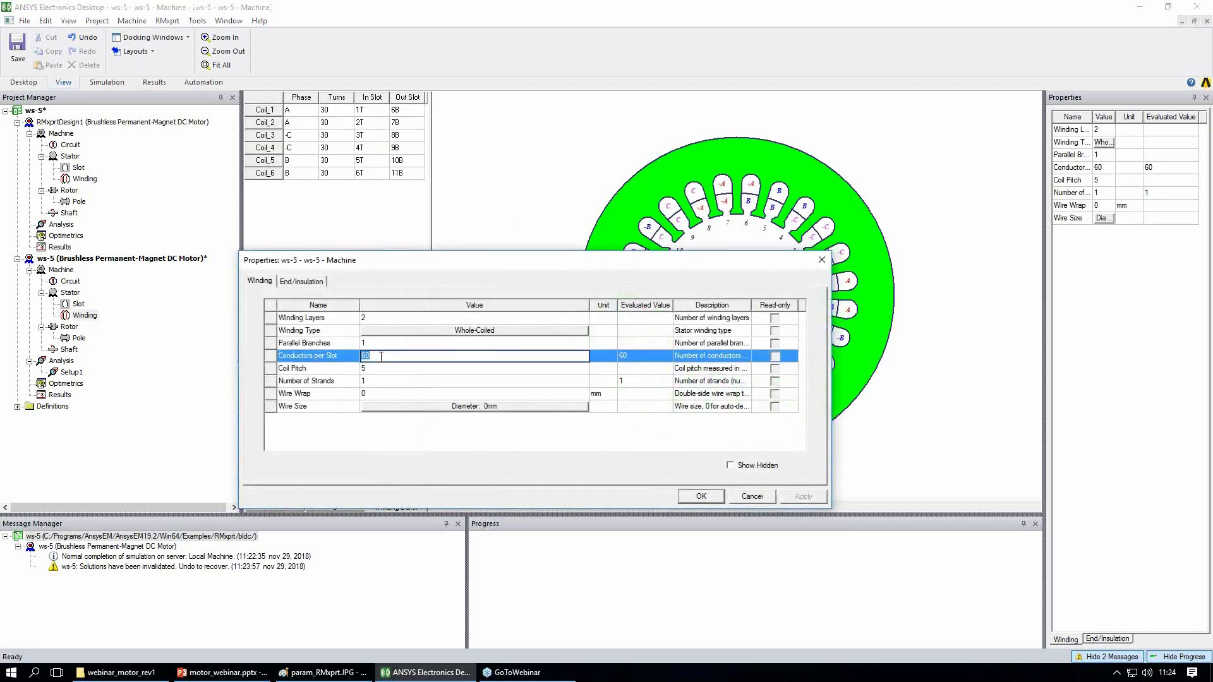
type("CDS")
key("Return")
left_click(509, 455)
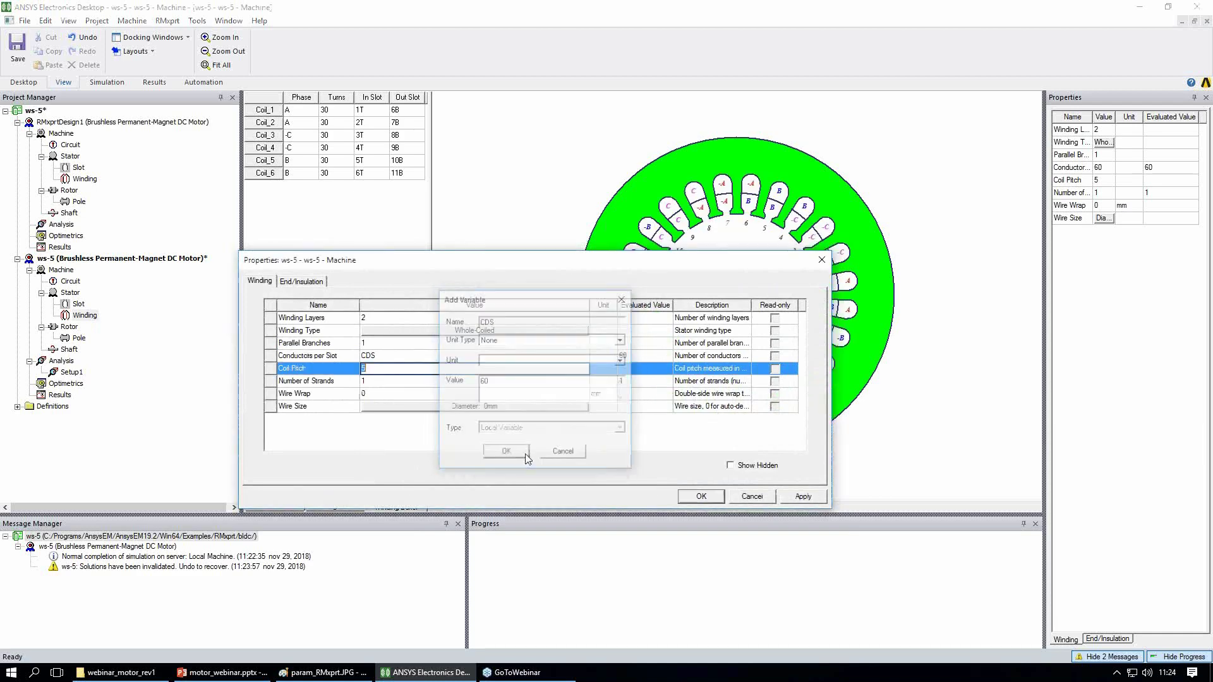
left_click(801, 496)
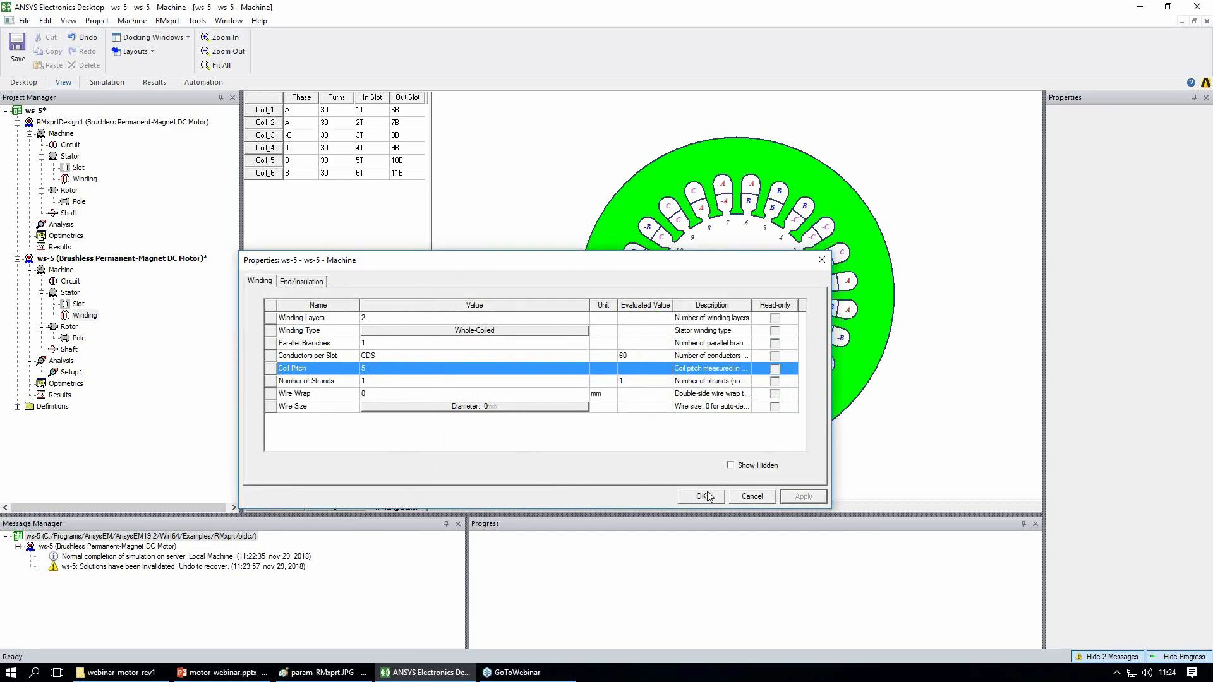
left_click(702, 497)
Step: Set the ws-5 stator slot's Hs2 to a new local variable alt_cava of 8.2 mm and analyze Setup1 again
double_click(65, 305)
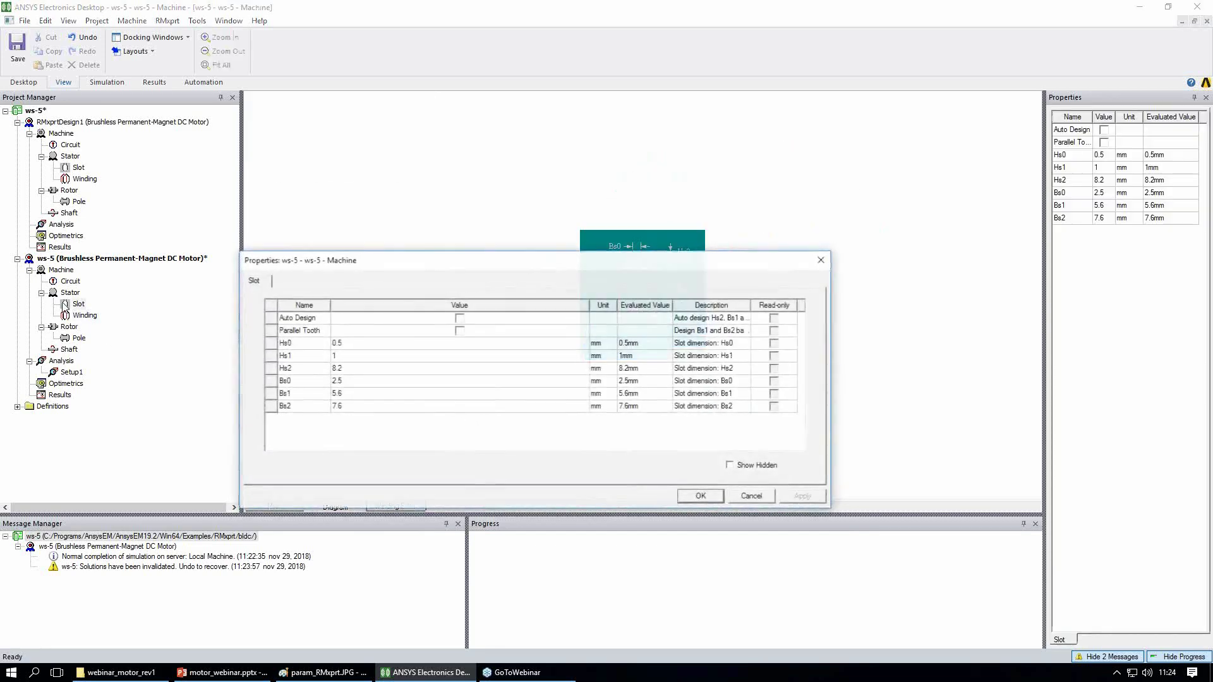
left_click(350, 368)
type("alt_cava")
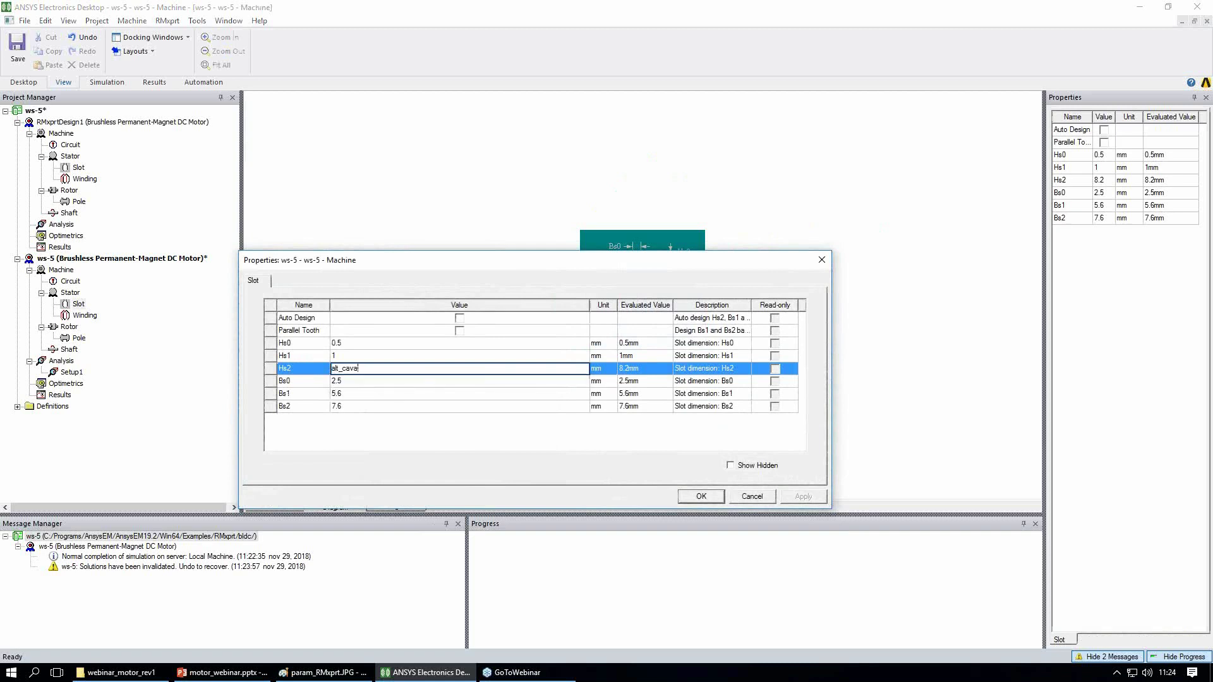
key("Return")
type("8.2")
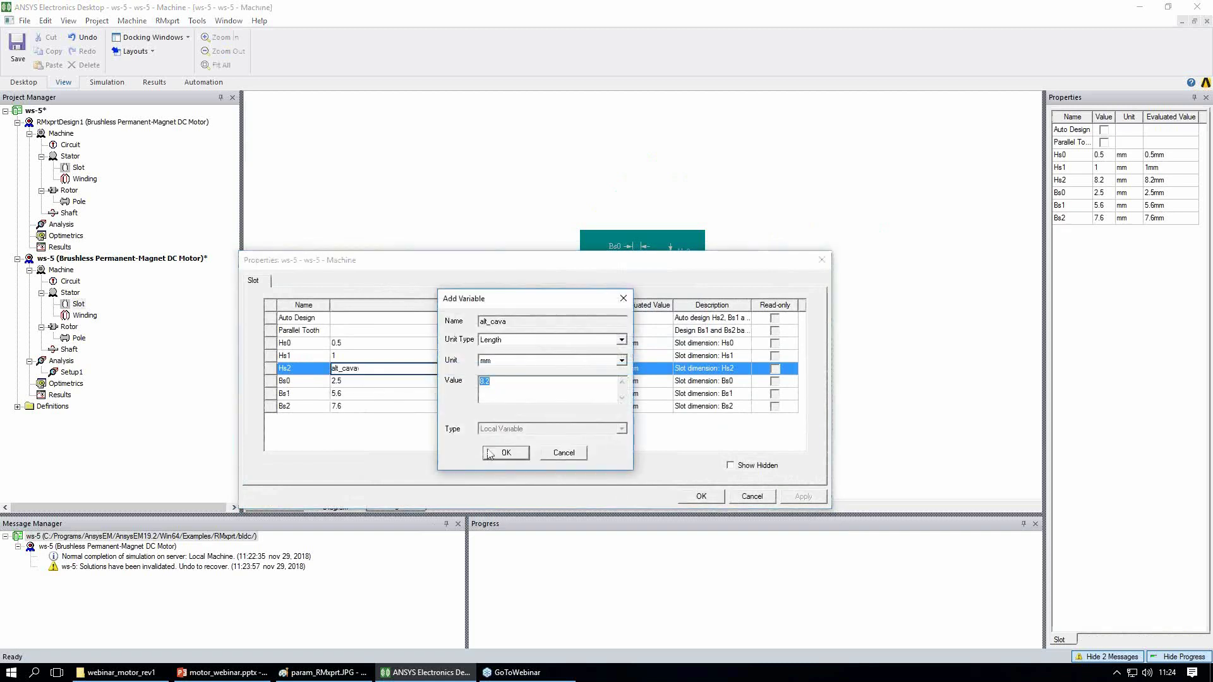
key("Return")
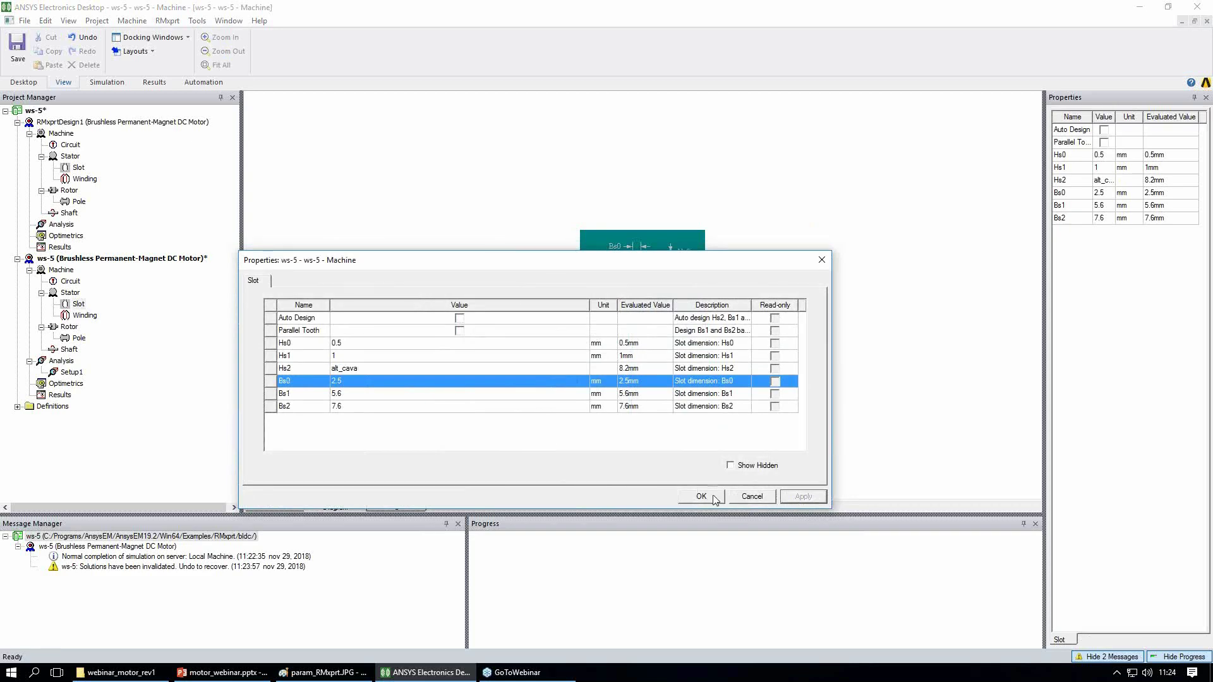
left_click(712, 499)
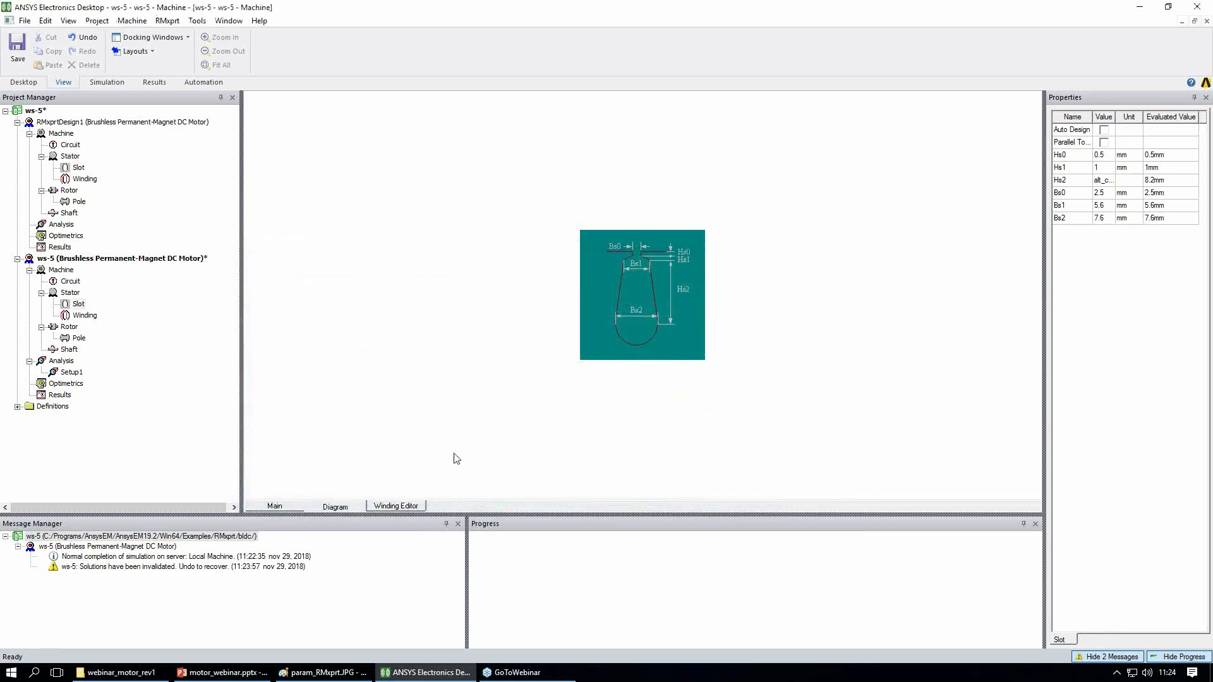
right_click(72, 373)
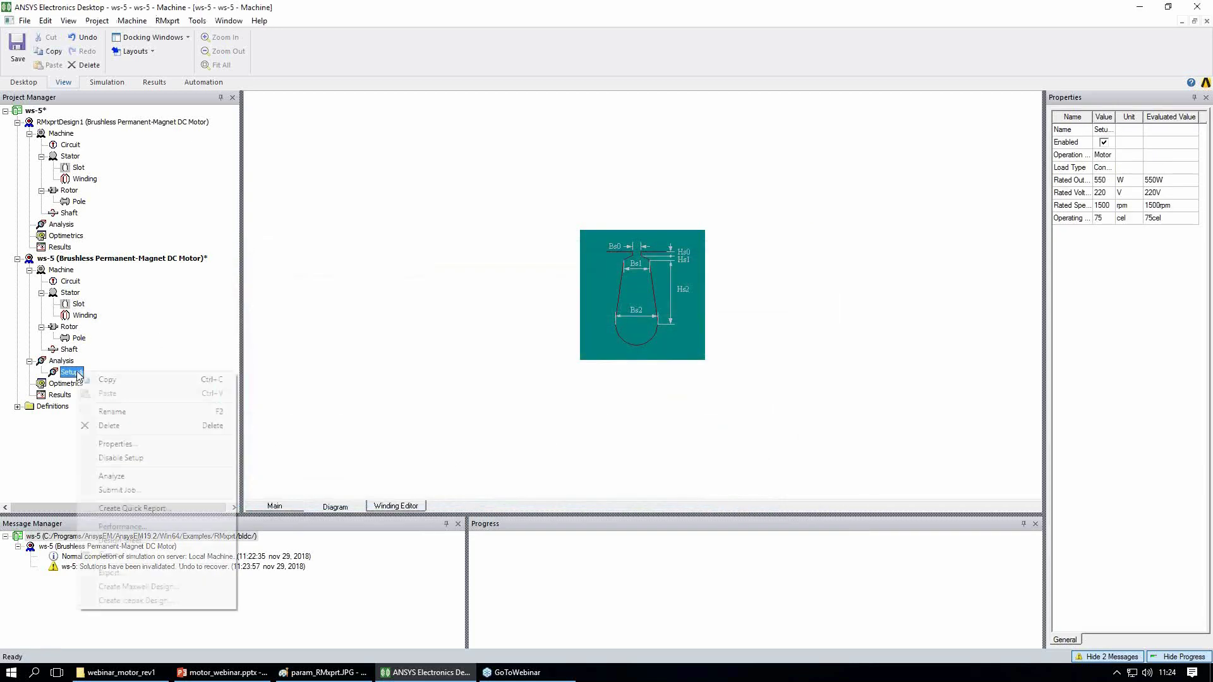
left_click(120, 475)
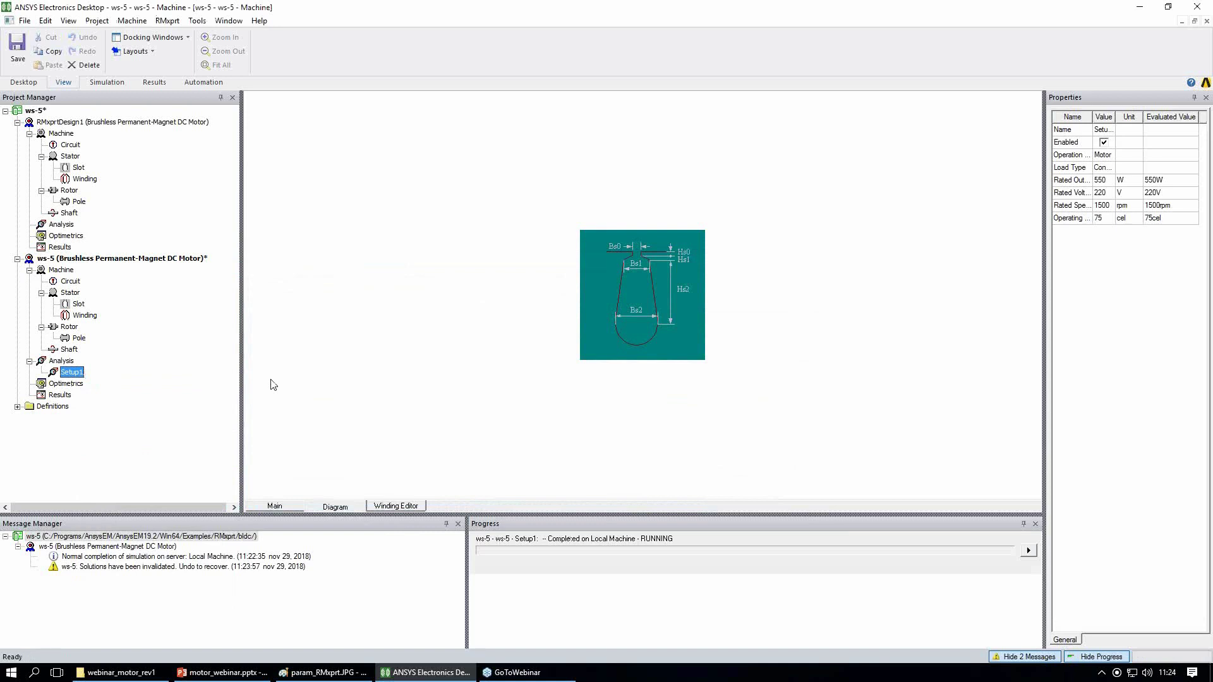
Step: Add a parametric setup to the ws-5 Optimetrics with a linear-step sweep of altezza from 60 to 70 mm in 2 mm steps
left_click(76, 386)
right_click(76, 387)
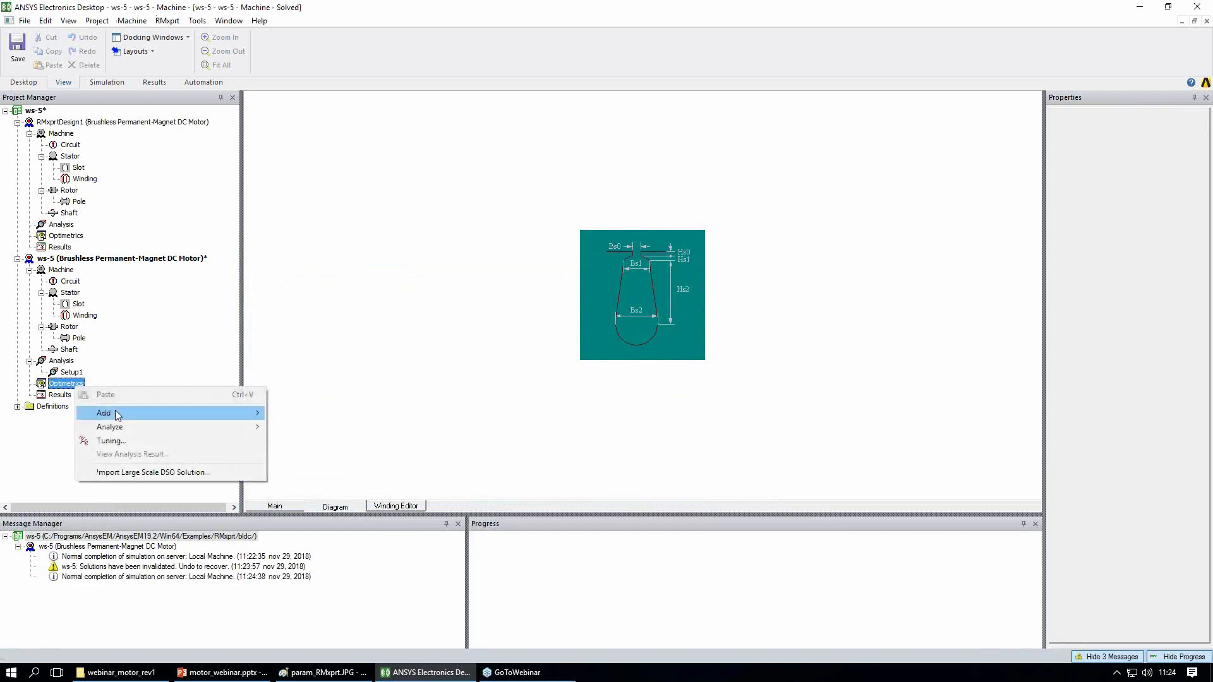
mouse_move(117, 415)
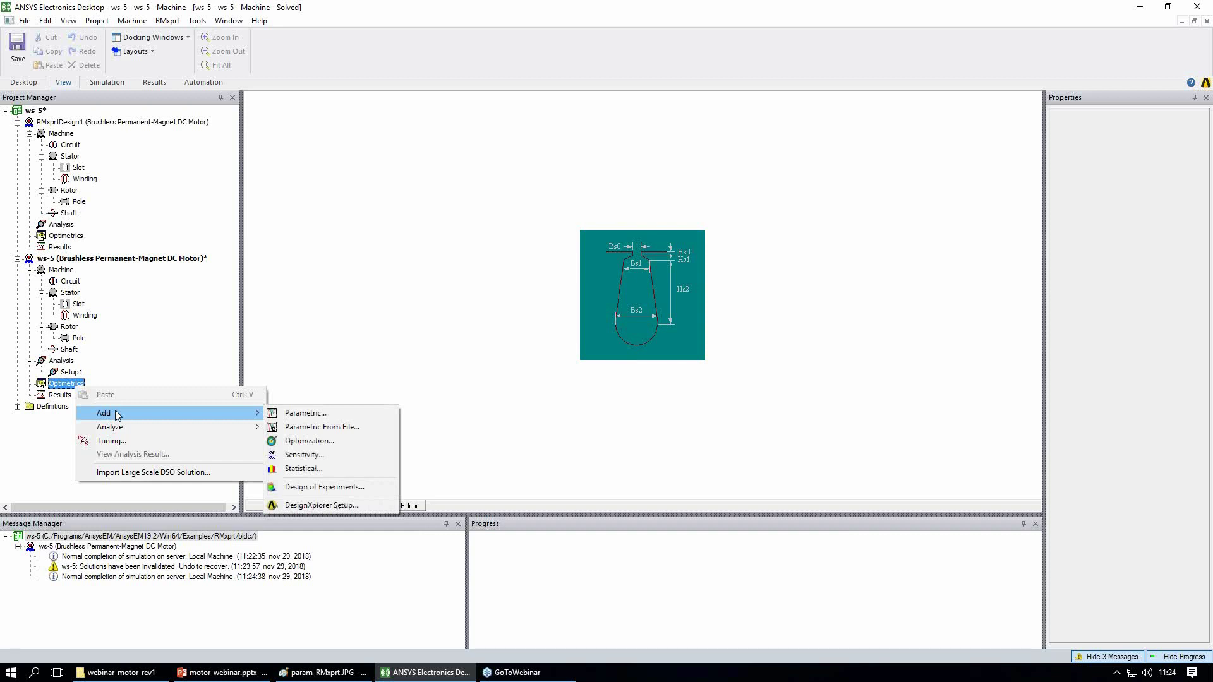
left_click(307, 414)
left_click(792, 220)
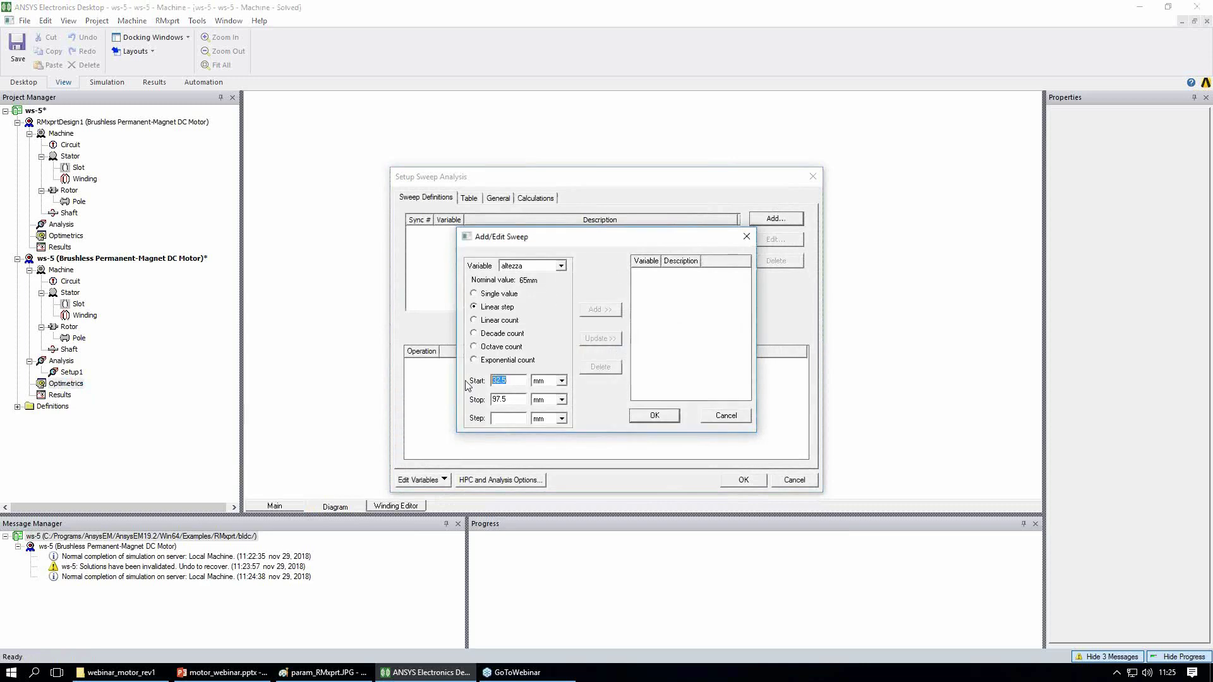
type("50")
type("70")
type("2")
left_click(599, 315)
left_click(654, 415)
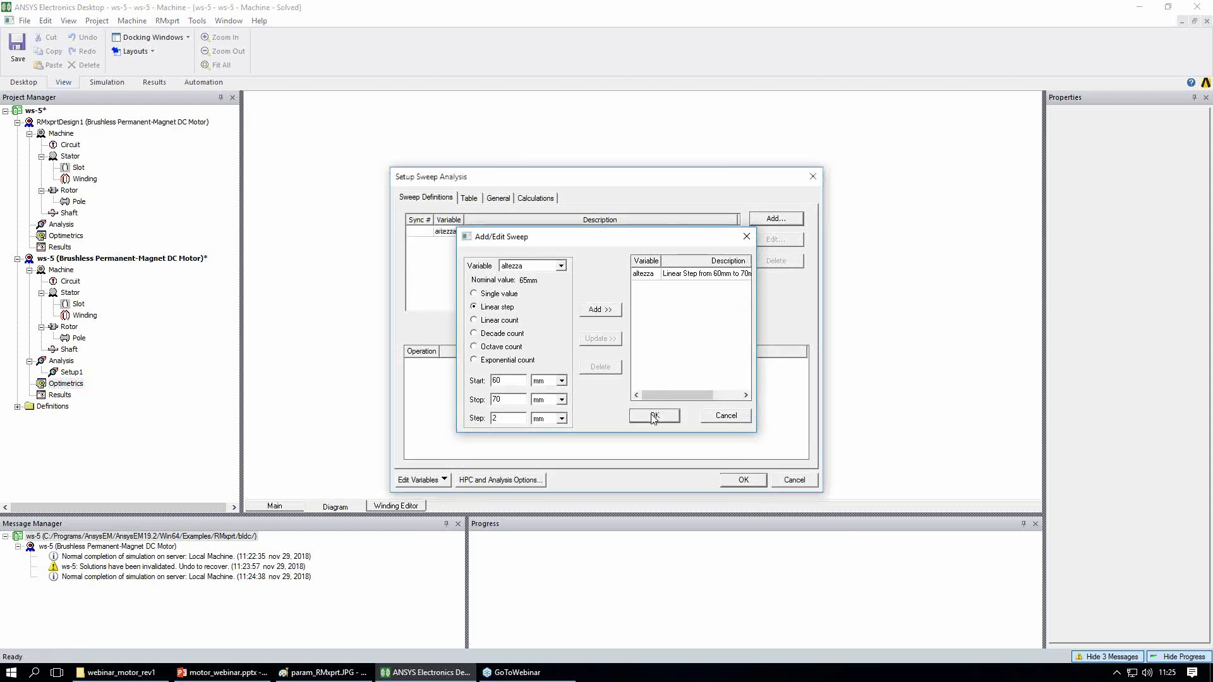
Step: Add a linear-step sweep of alt_cava from 8 to 10 mm in 0.4 mm steps to the parametric setup
left_click(772, 224)
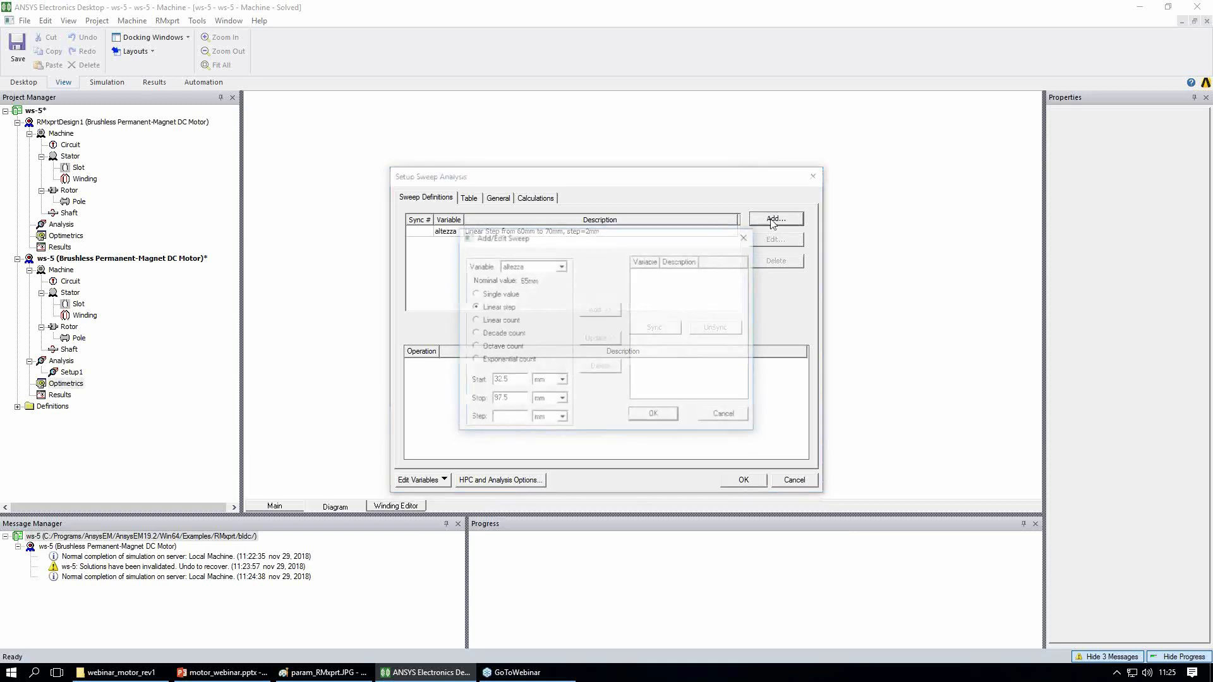
left_click(564, 268)
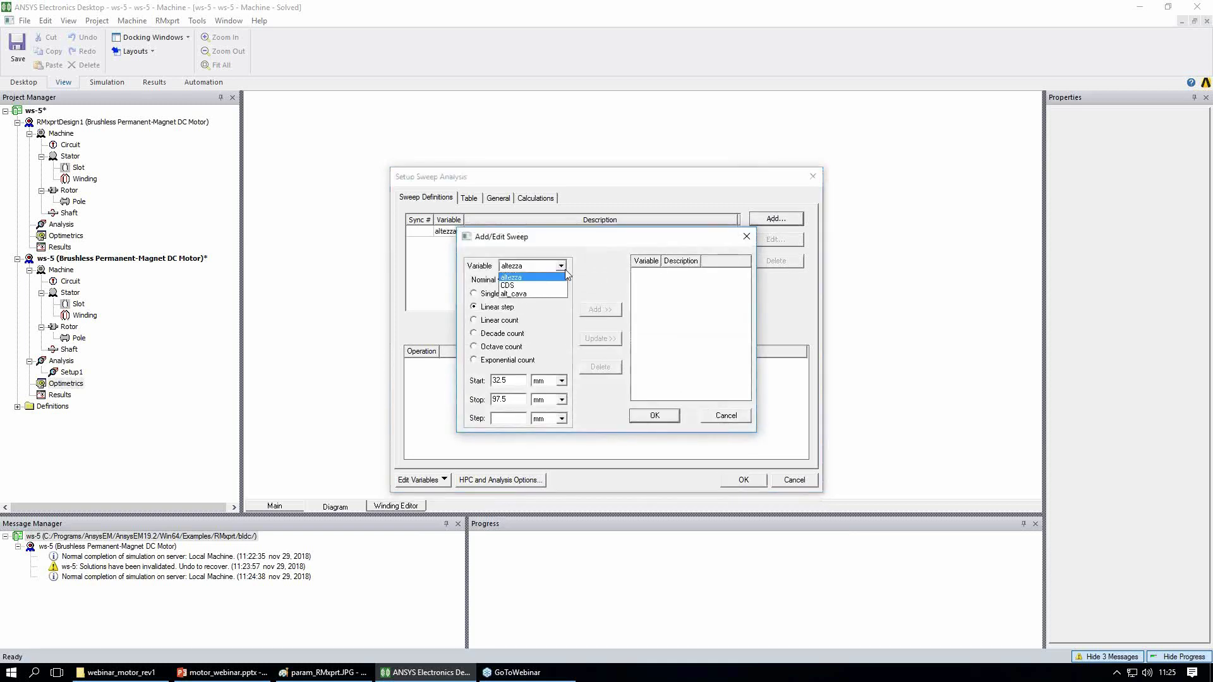
left_click(539, 294)
left_click_drag(505, 380, 478, 405)
type("8")
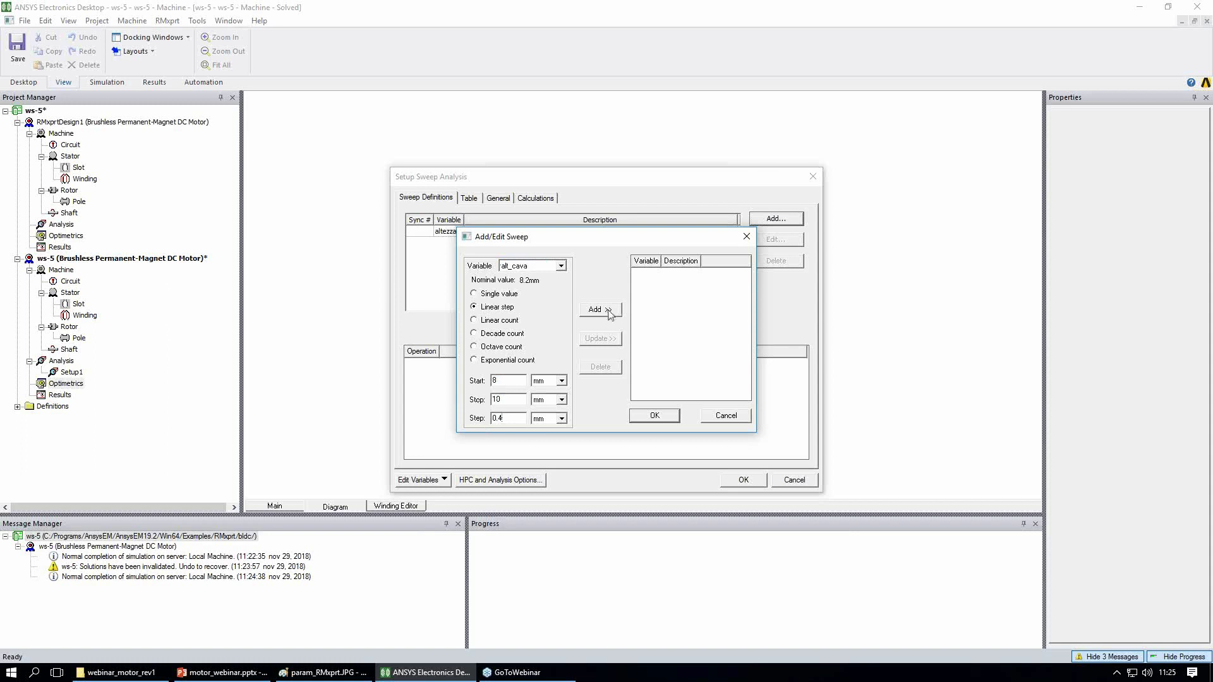
left_click(600, 310)
left_click(655, 416)
Step: Add the Misc. quantity EfficiencyParameter from Setup1 : Performance as the sweep's calculation and accept the parametric setup
left_click(536, 198)
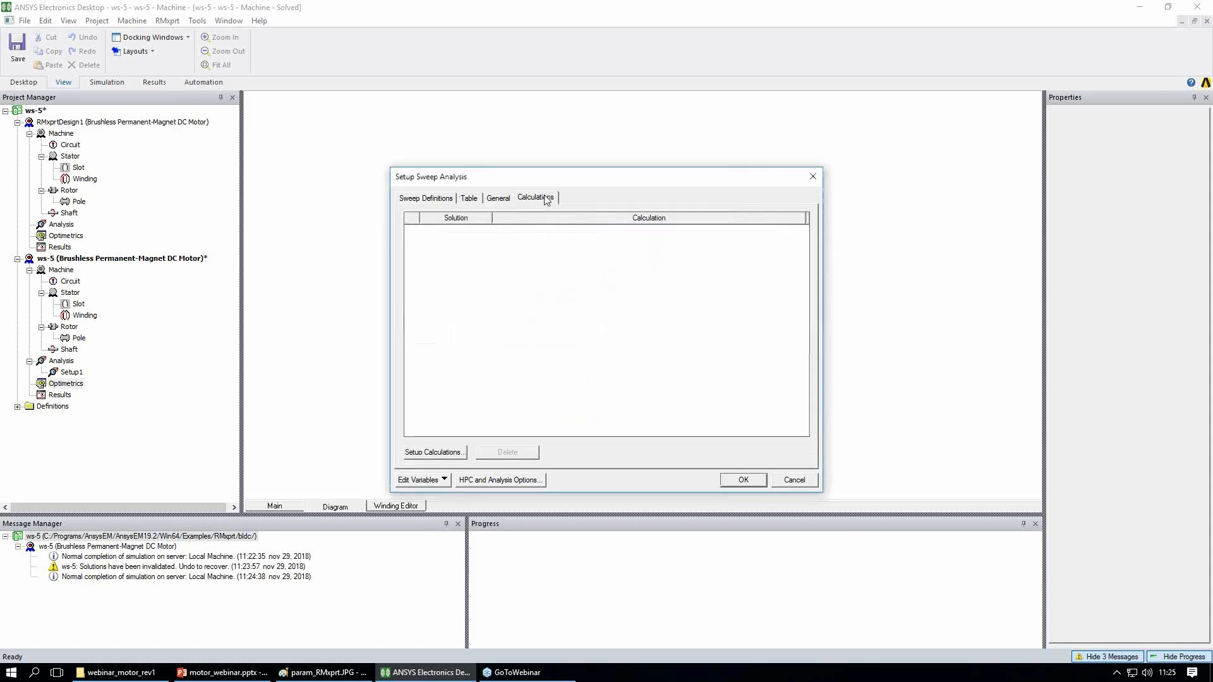
left_click(458, 455)
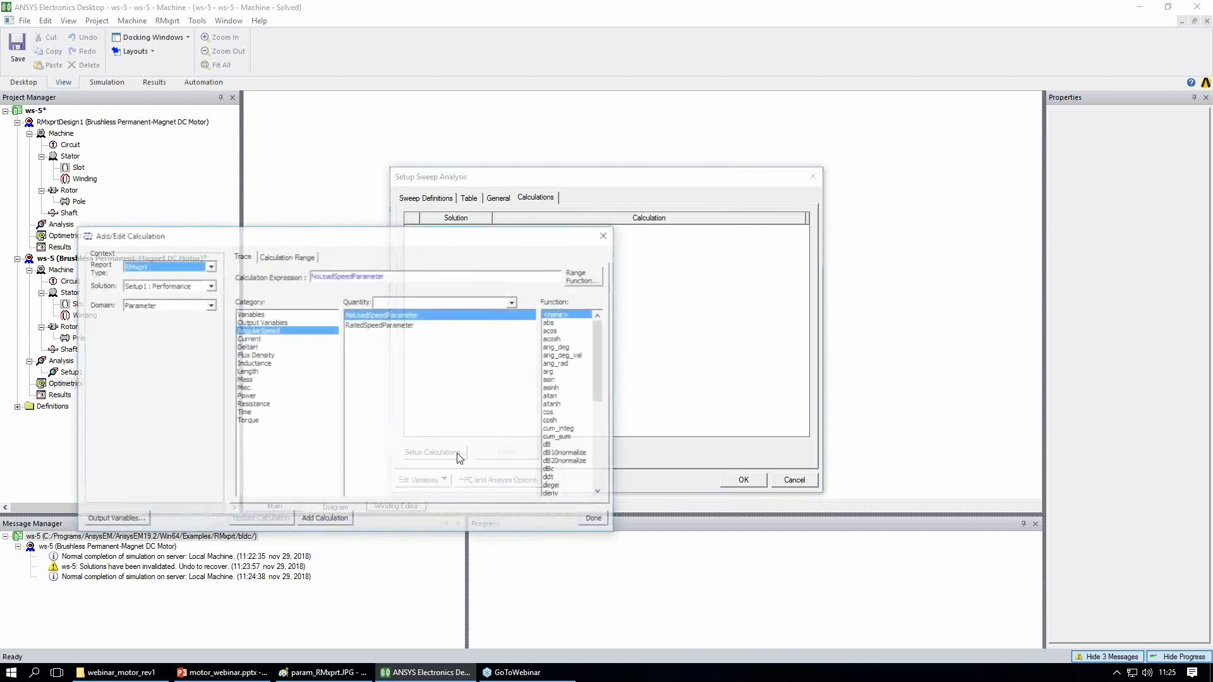
left_click(247, 390)
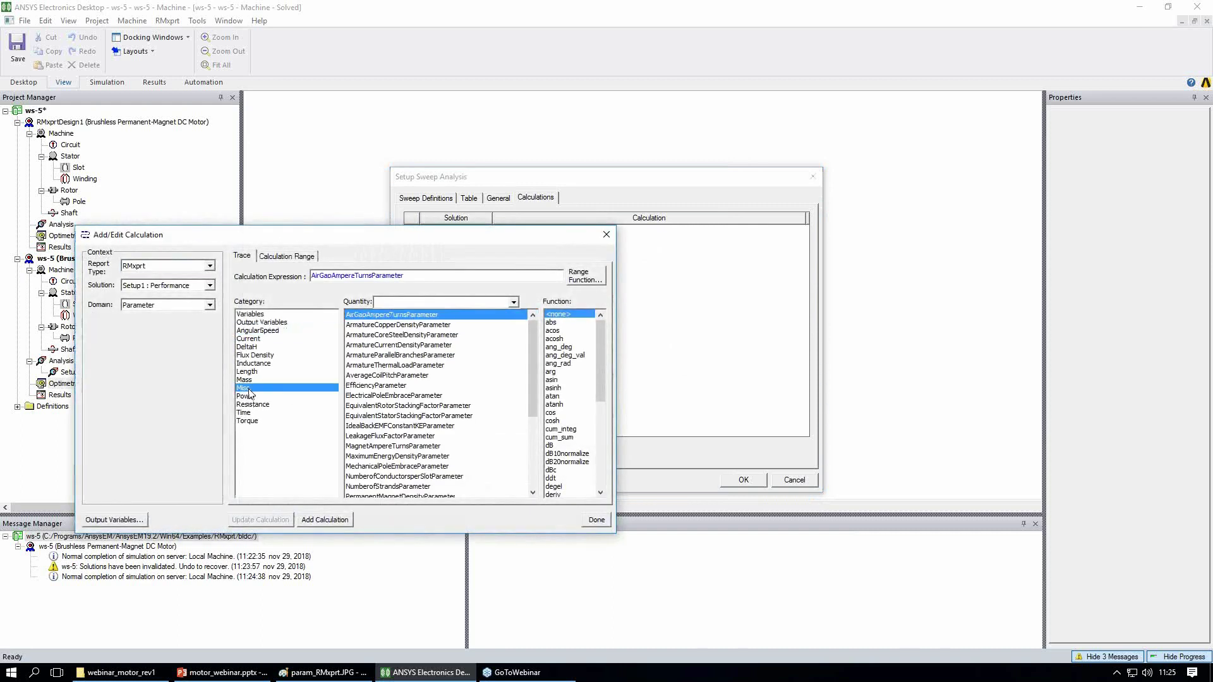
left_click(378, 388)
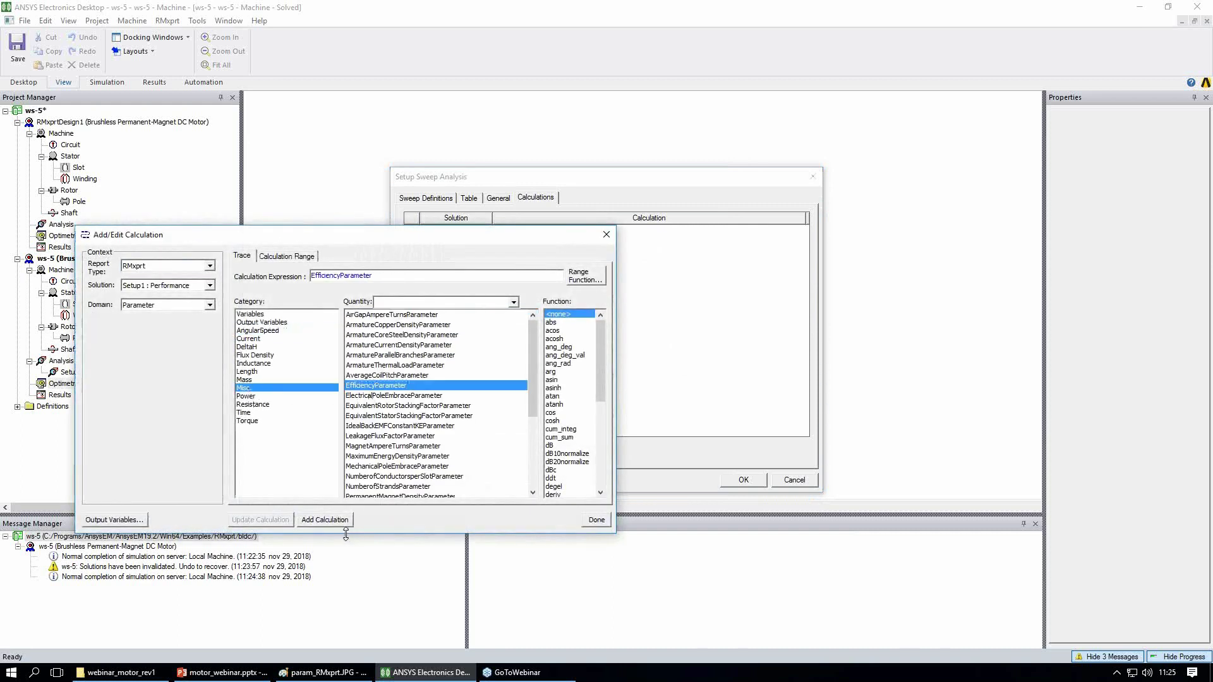
left_click(325, 519)
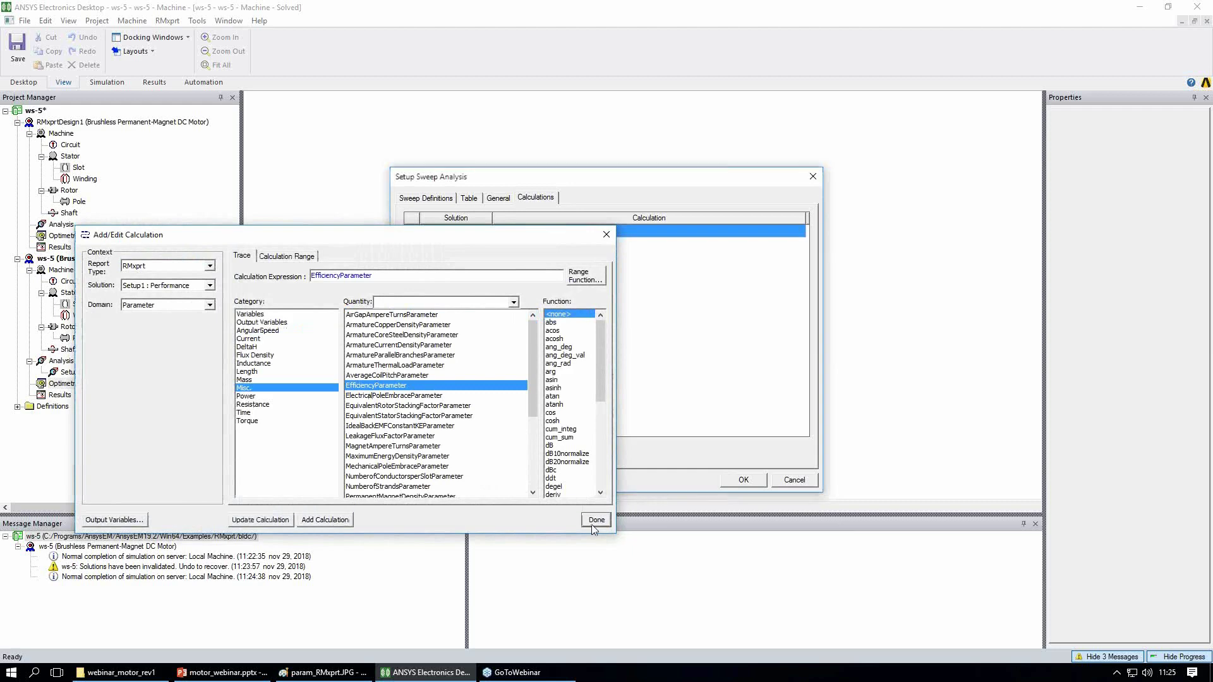
left_click(596, 519)
left_click(743, 480)
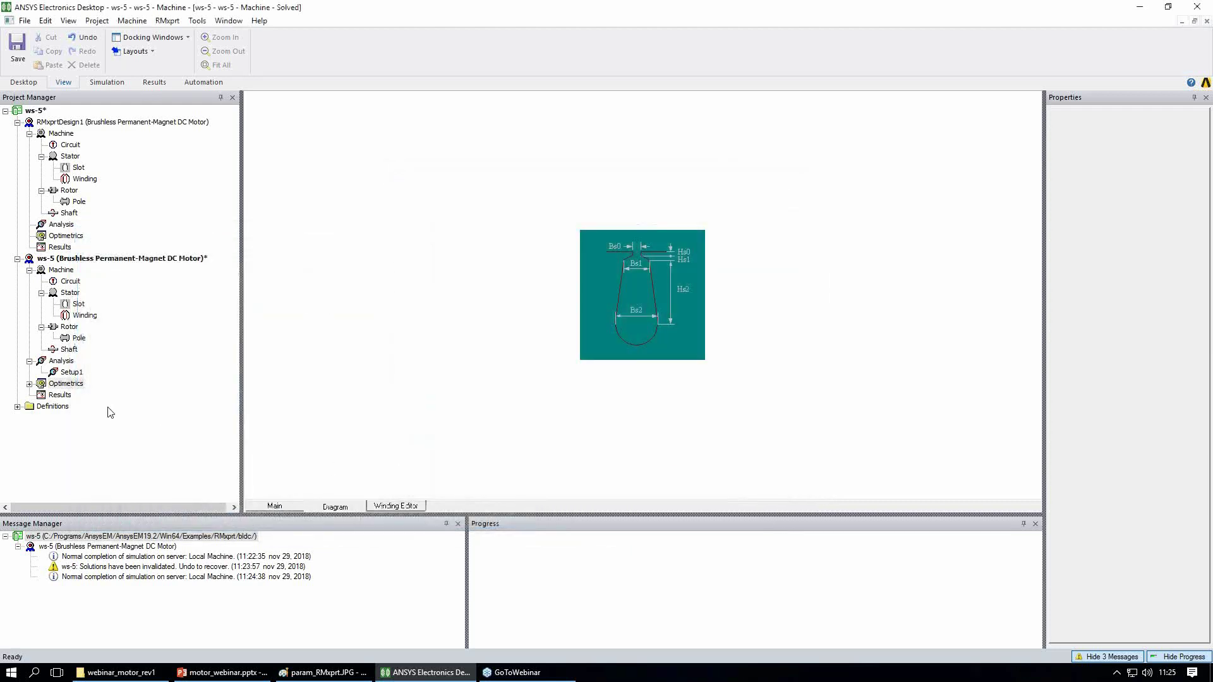
Step: Run the analysis of ParametricSetup1 under the ws-5 Optimetrics
left_click(29, 384)
left_click(86, 397)
right_click(87, 400)
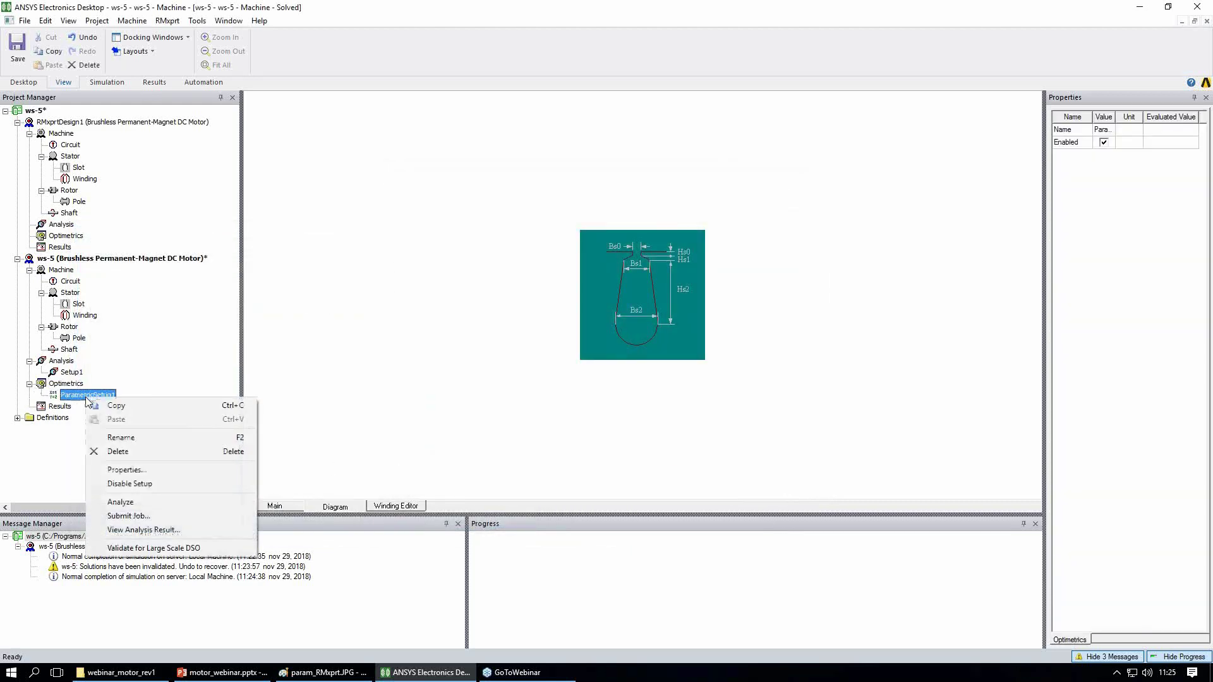
left_click(142, 502)
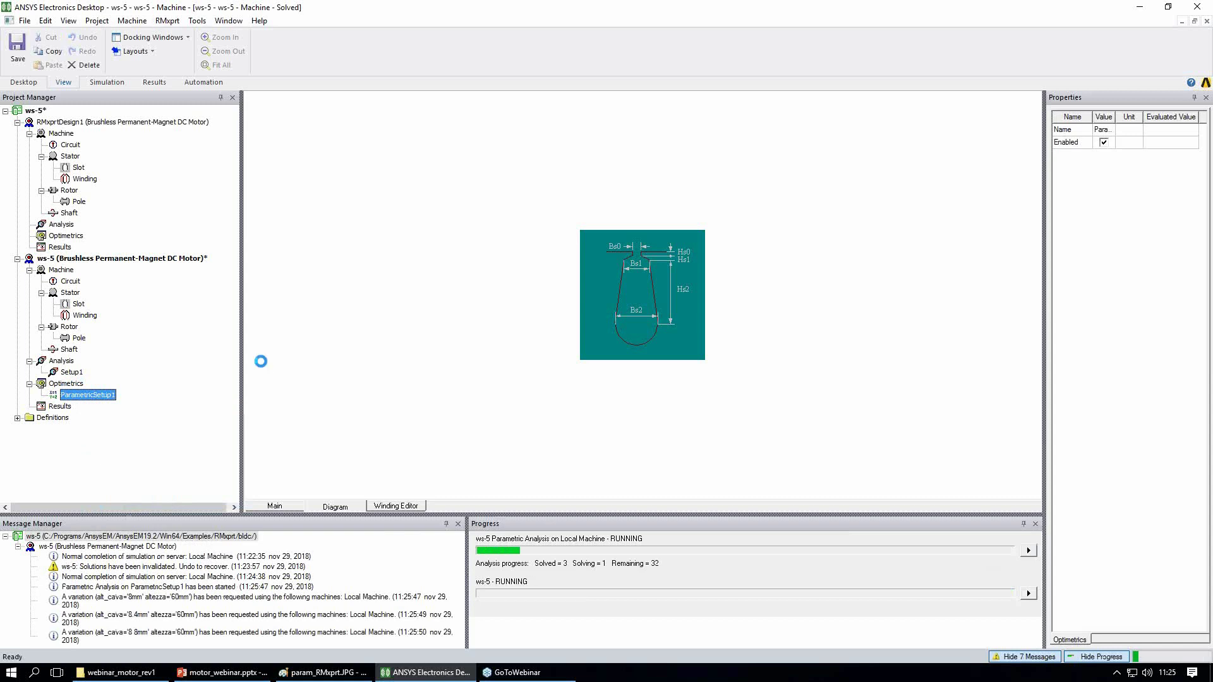
Step: View the ParametricSetup1 results, plot EfficiencyParameter against altezza instead of alt_cava, and close the display
right_click(94, 396)
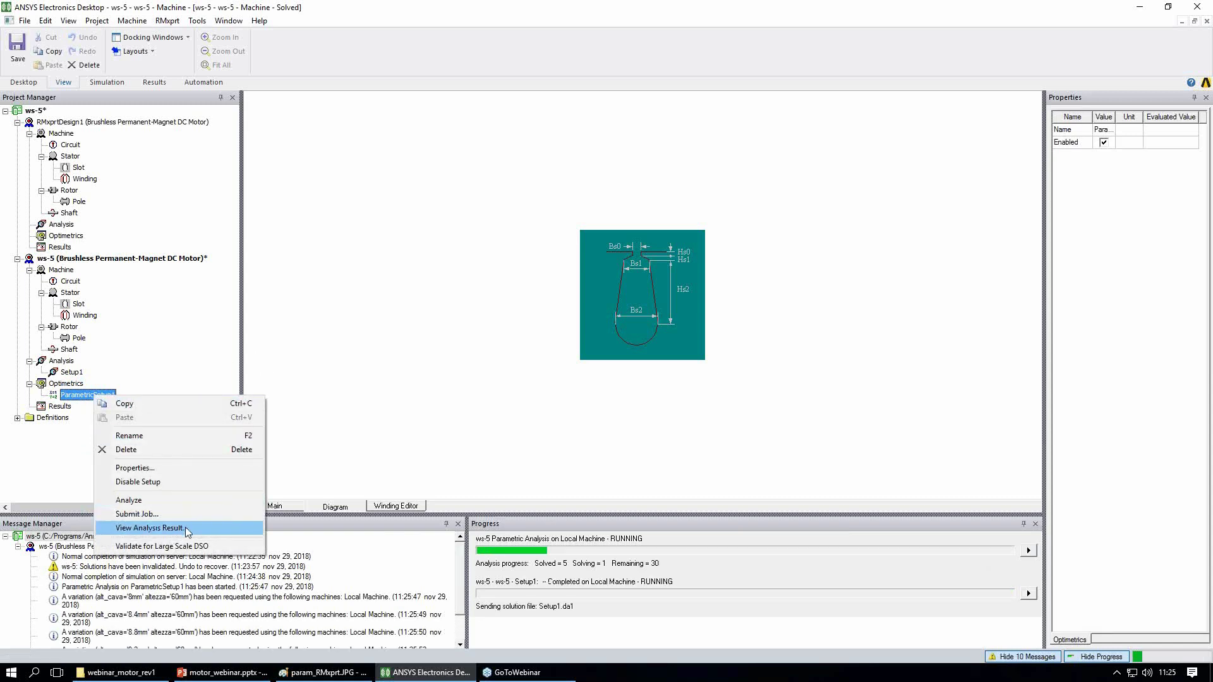
left_click(152, 529)
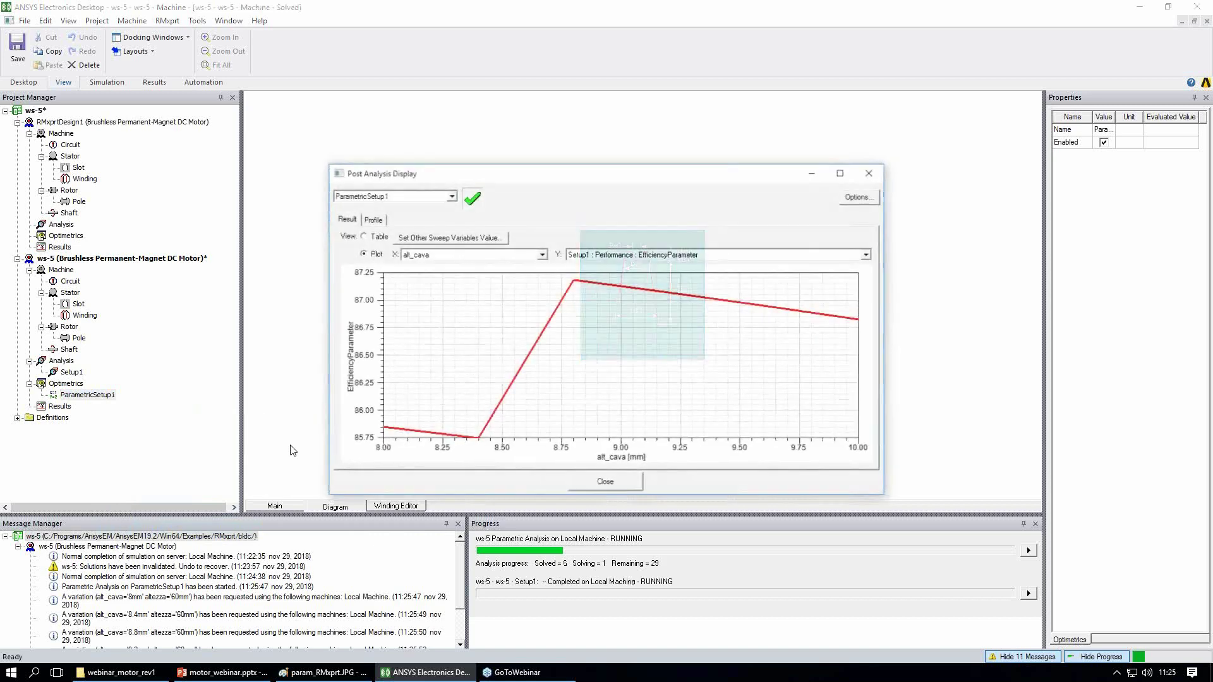
left_click(543, 255)
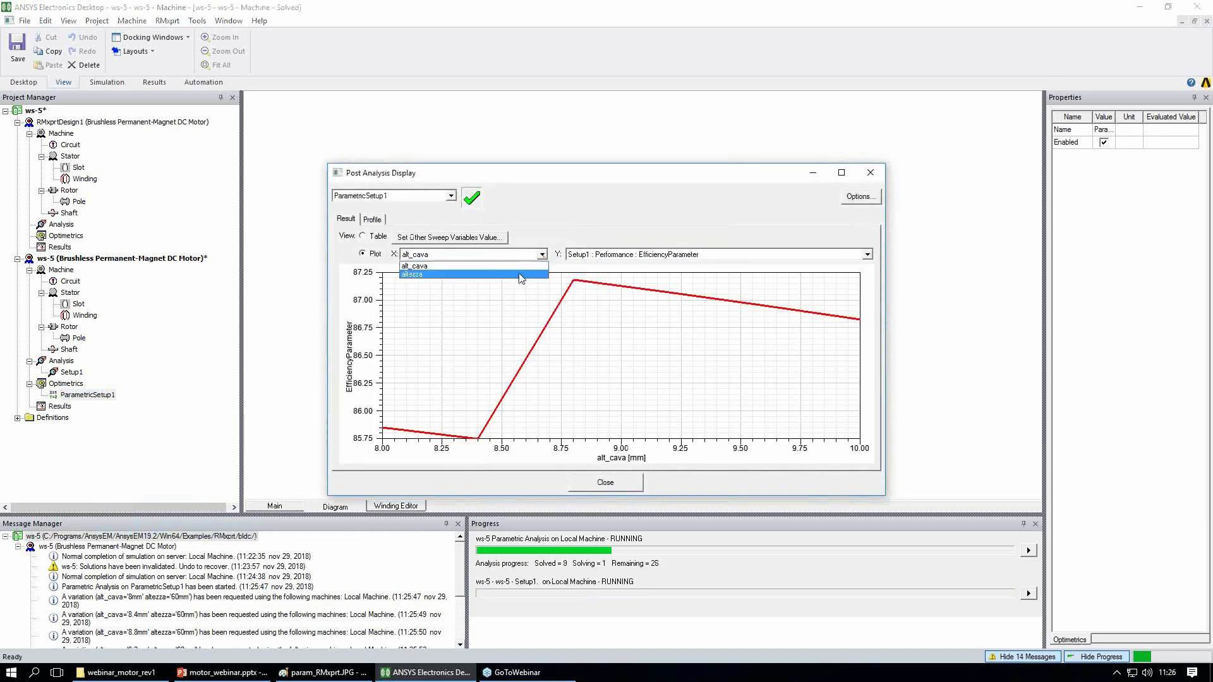
left_click(521, 274)
left_click(541, 346)
left_click(564, 384)
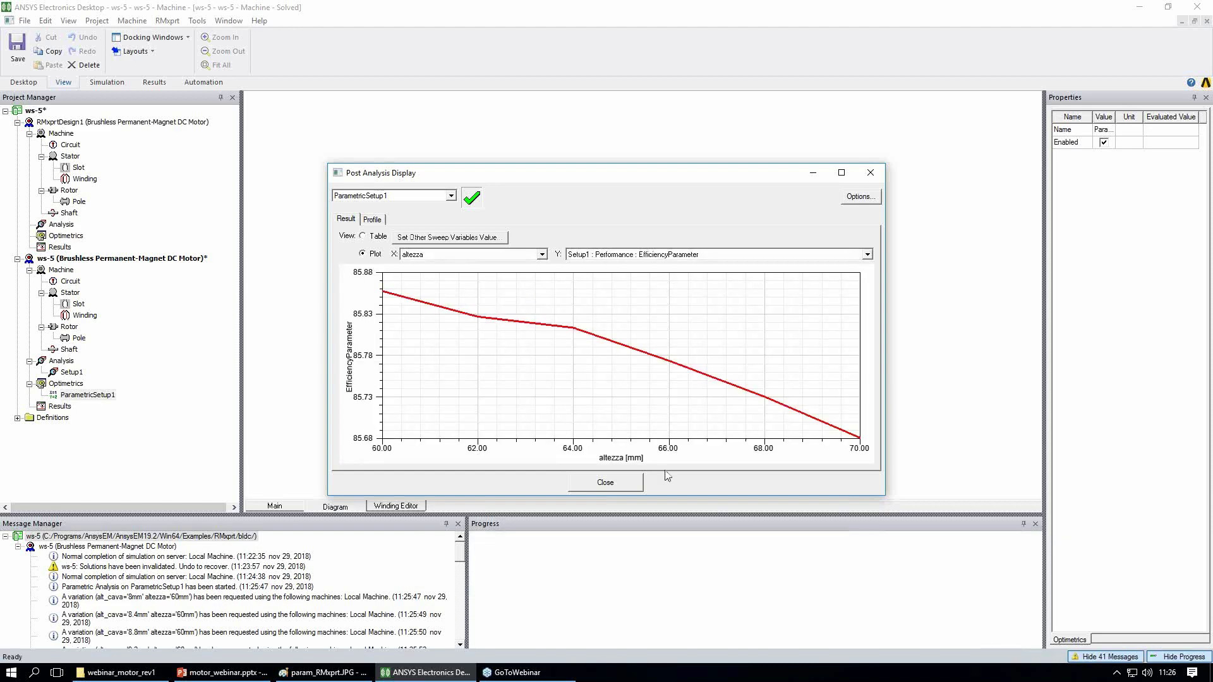
left_click(629, 484)
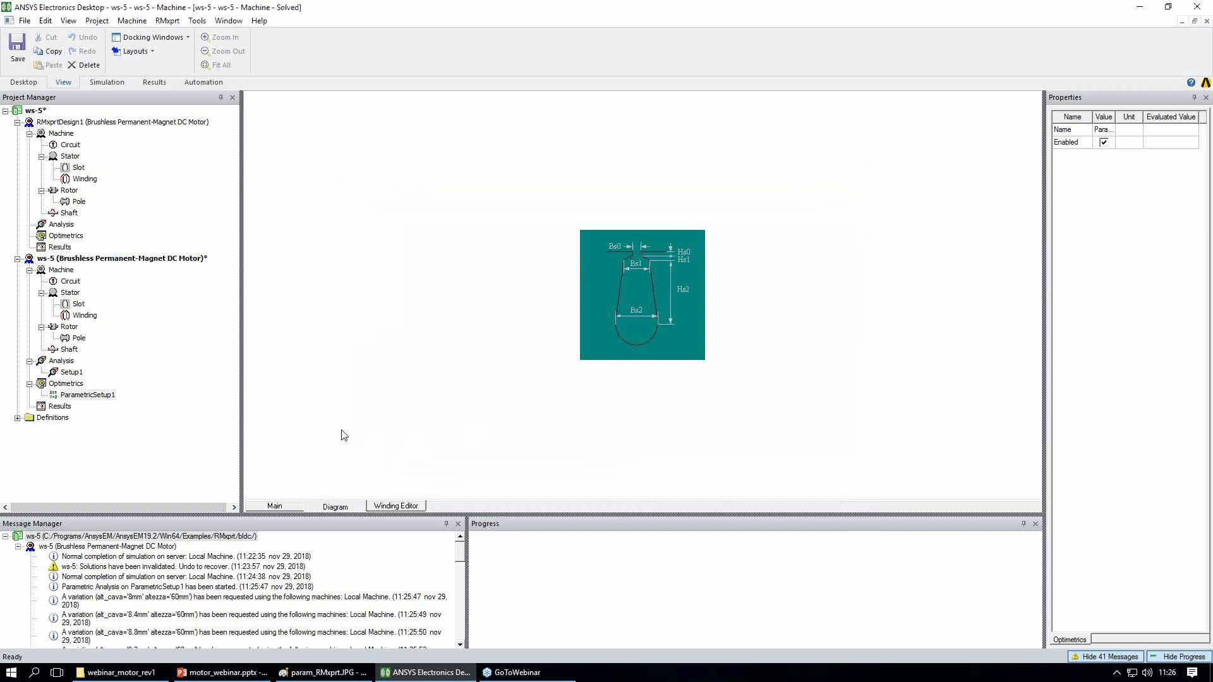
Step: Start a rectangular RMxprt report for ws-5 with the Speed domain and the Percentage quantity Efficiency from Setup1 : Performance
left_click(62, 406)
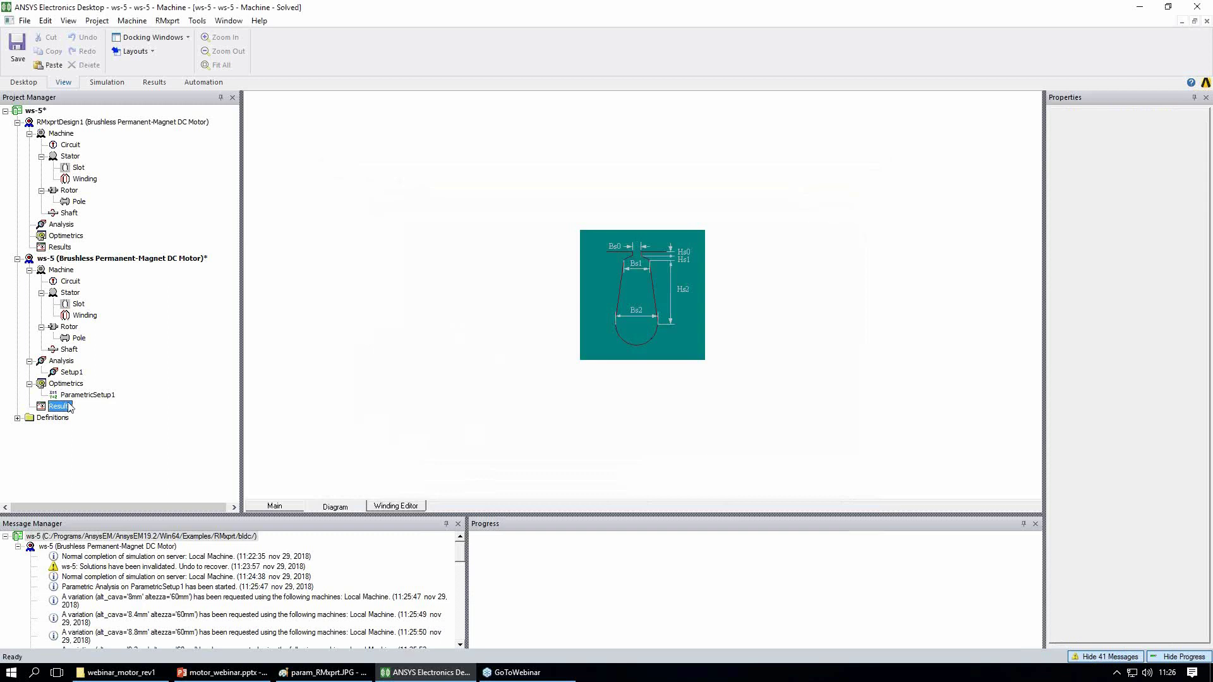
right_click(70, 407)
mouse_move(133, 158)
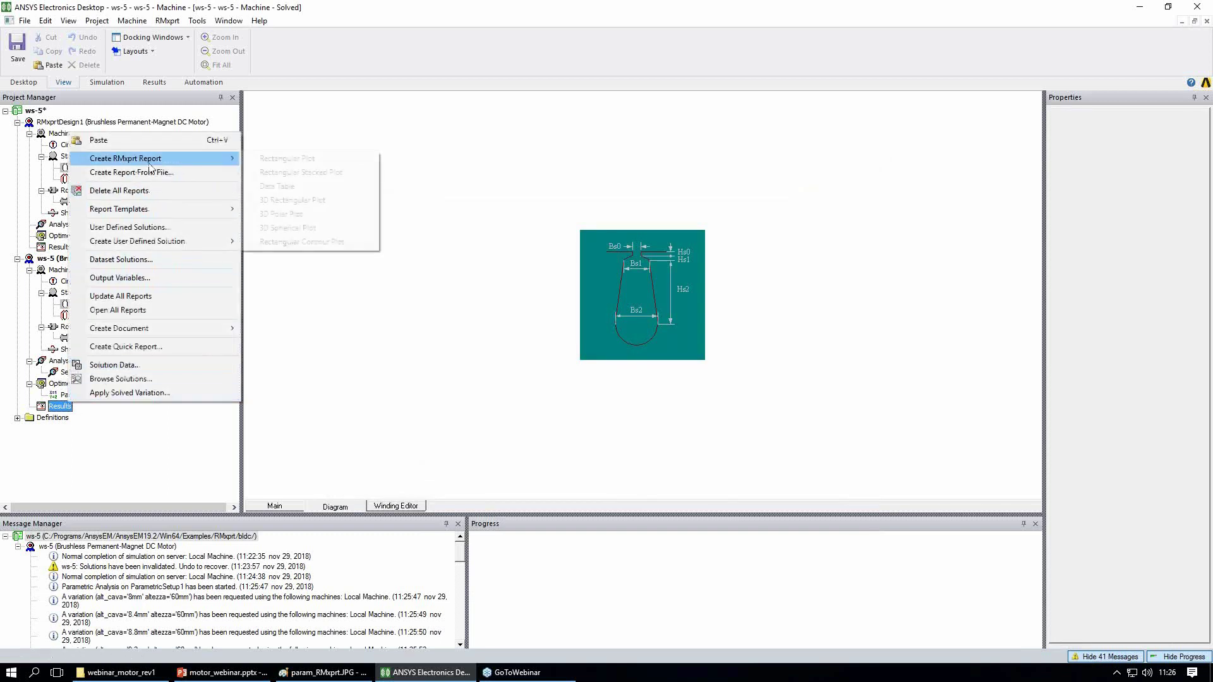
left_click(288, 159)
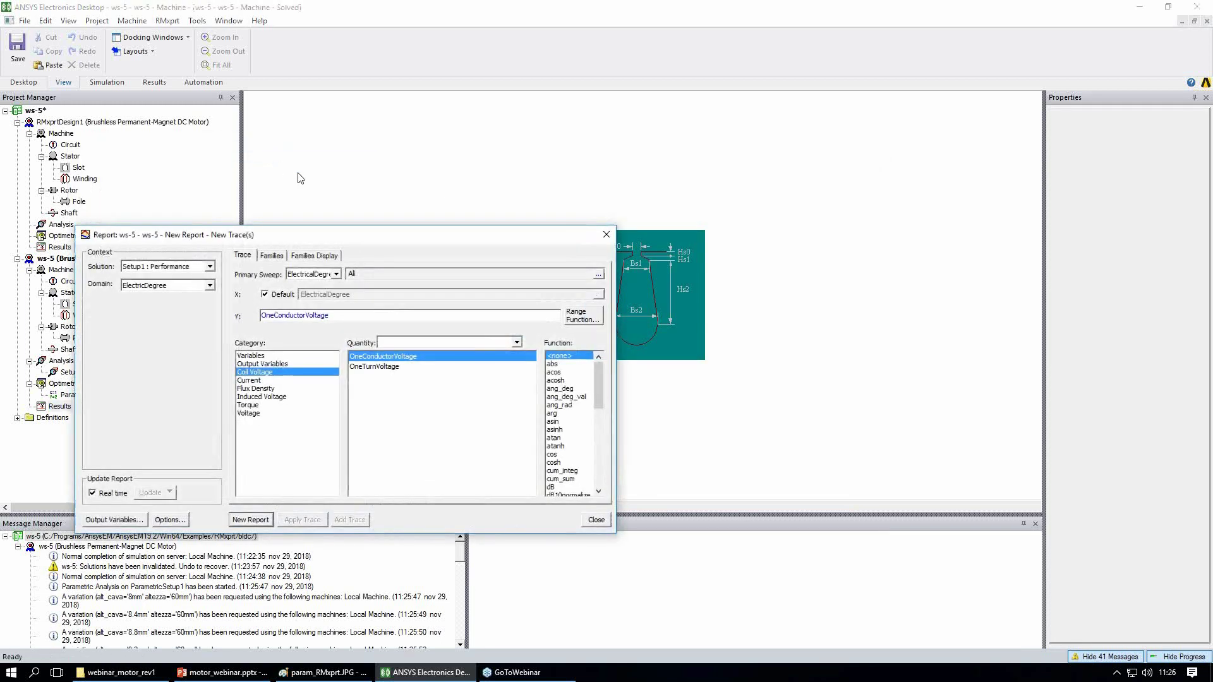
left_click(208, 286)
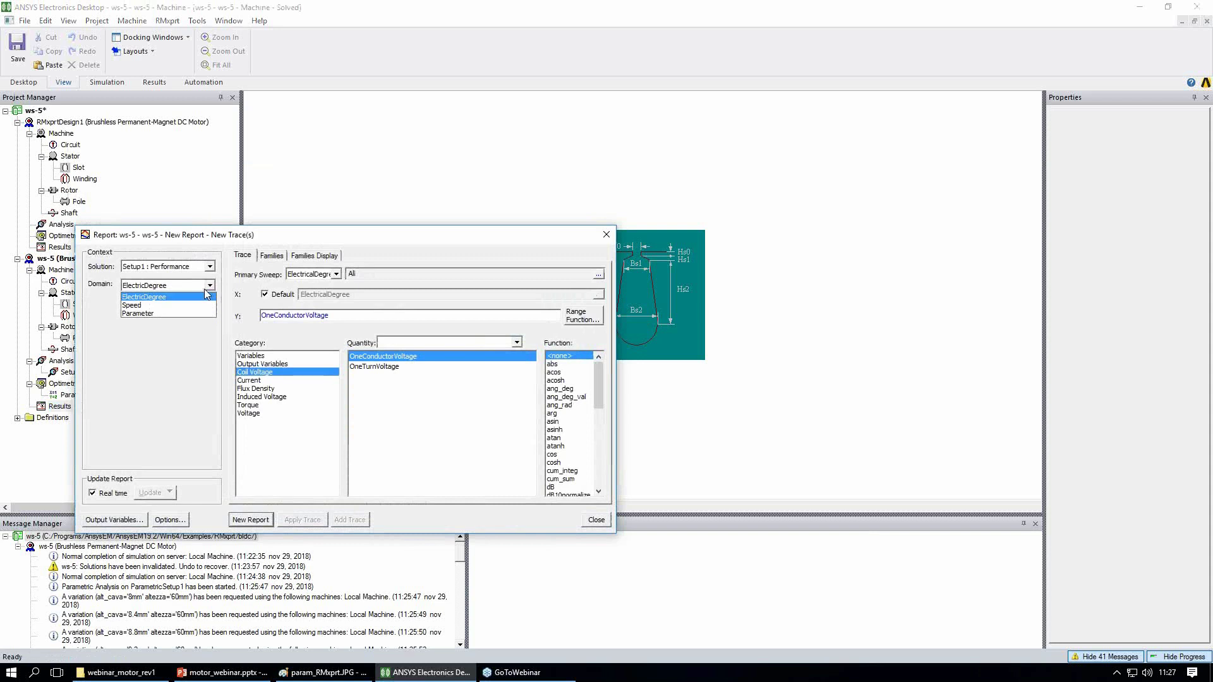
left_click(173, 302)
left_click(247, 398)
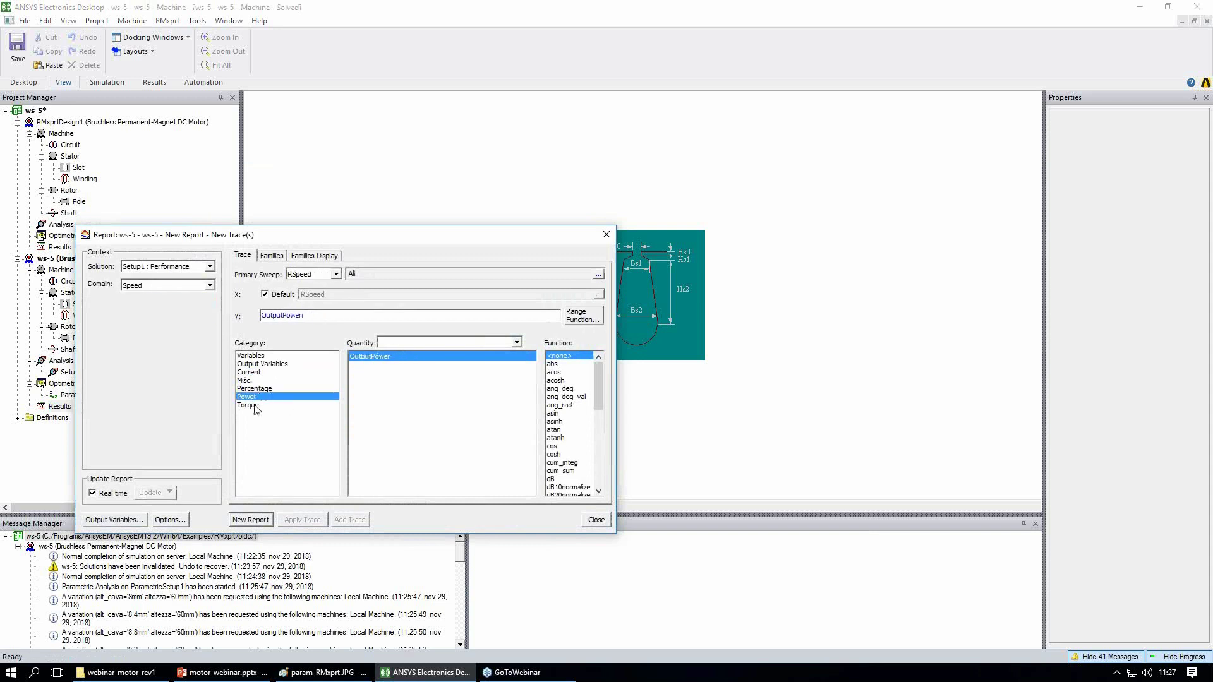
left_click(259, 388)
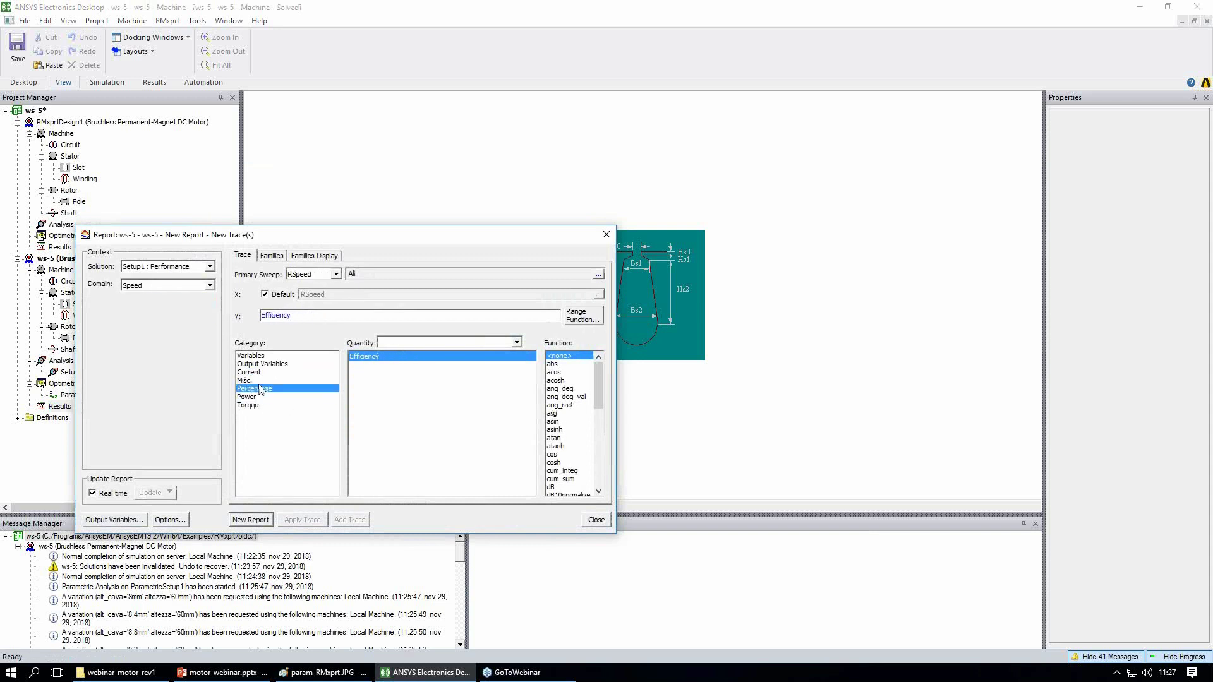
Step: Include all alt_cava values in the report's families, create the efficiency plot, and move its legend off the curves
left_click(273, 256)
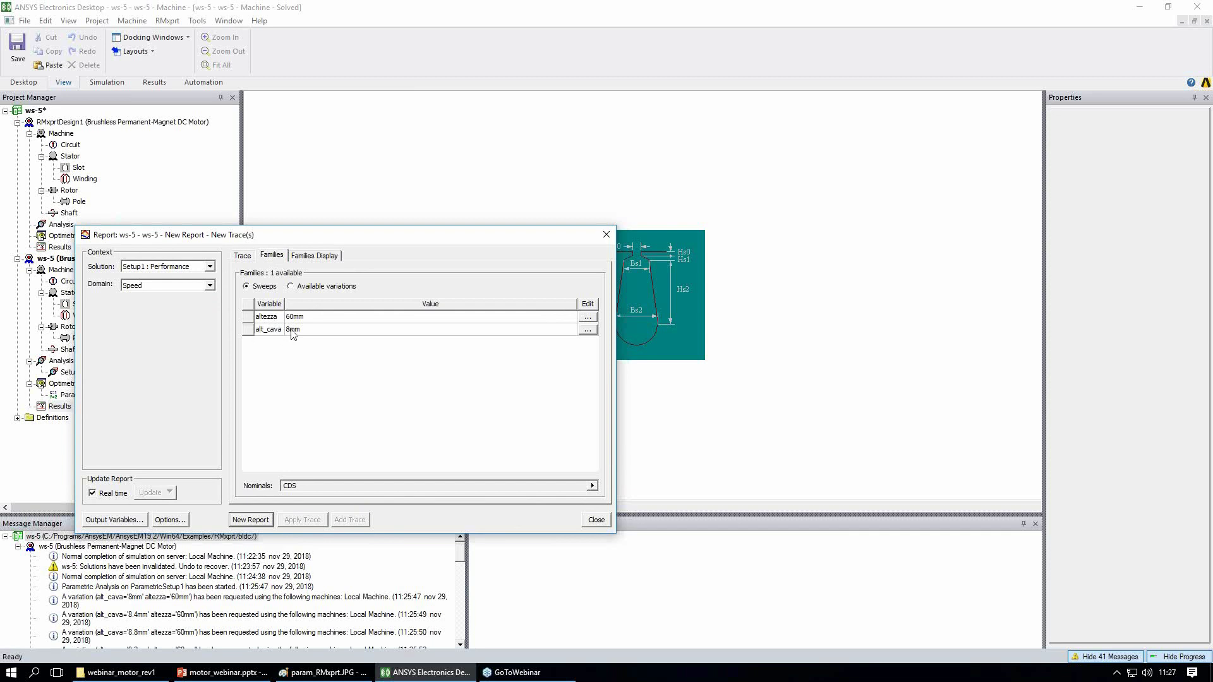
left_click(588, 330)
left_click(609, 338)
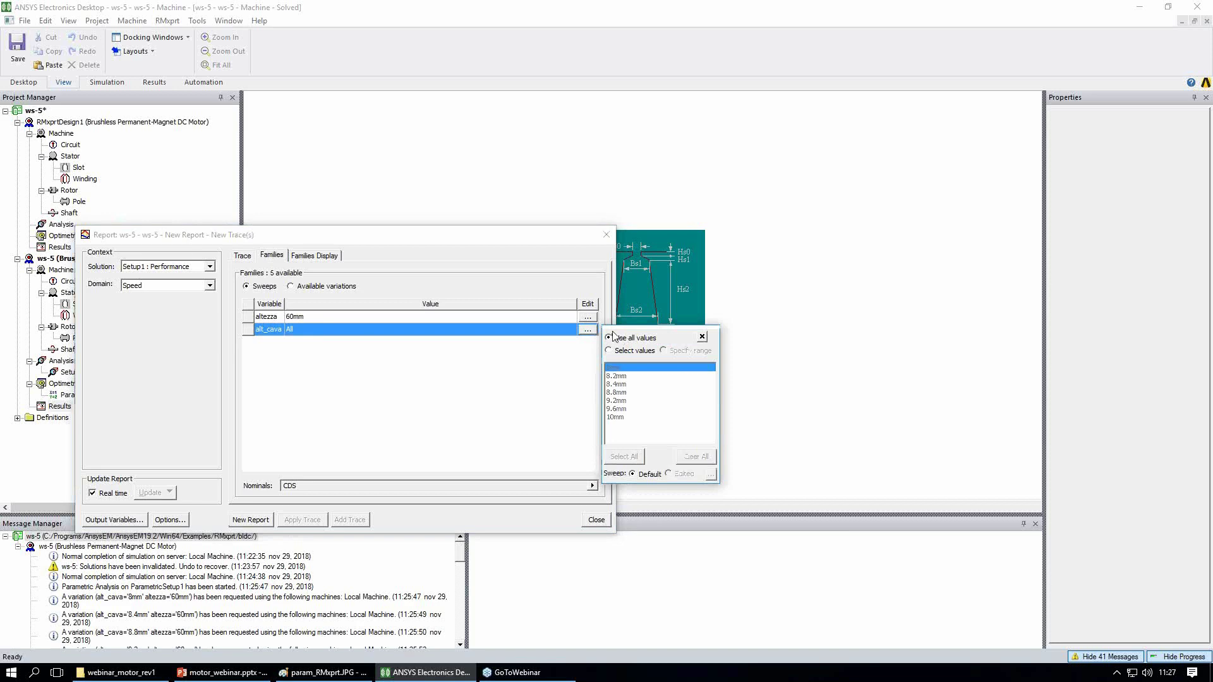
left_click(267, 515)
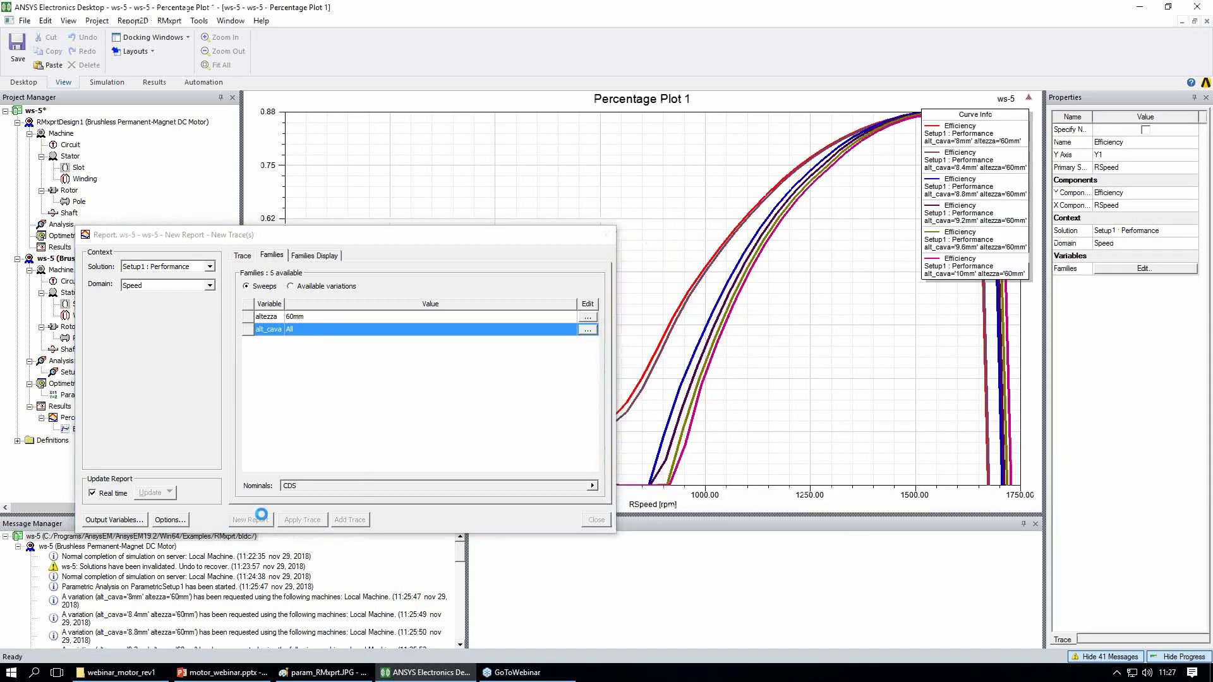
left_click(596, 519)
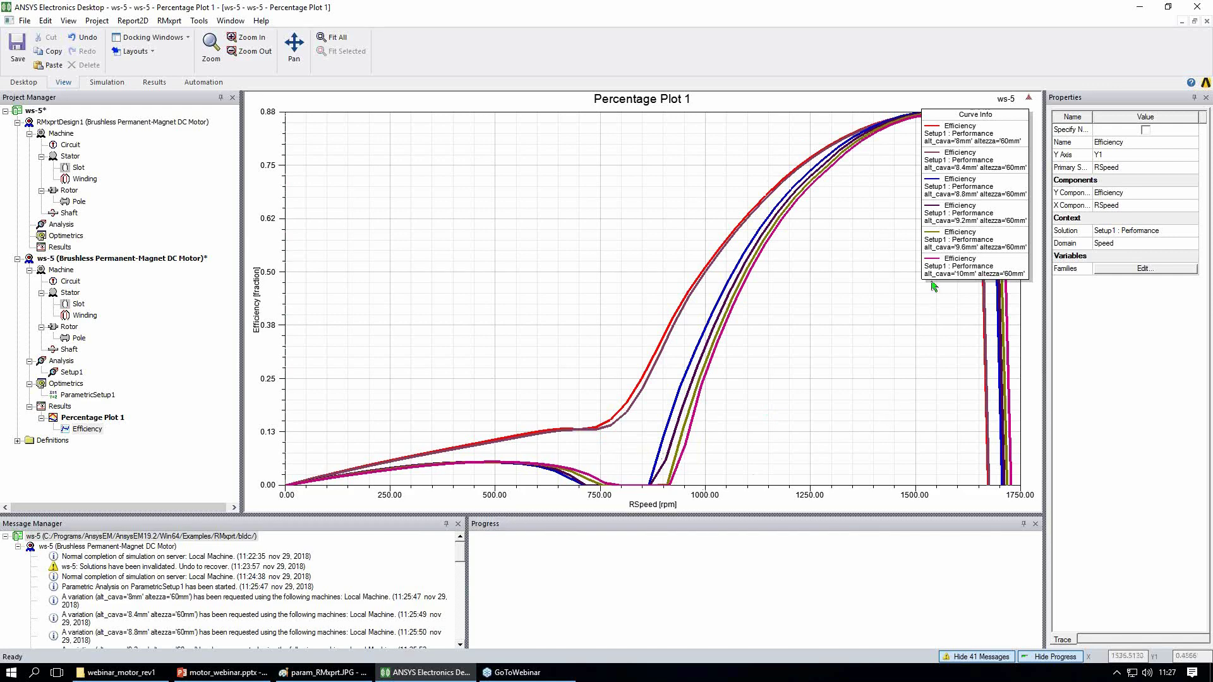
left_click(485, 266)
left_click_drag(485, 266, 485, 266)
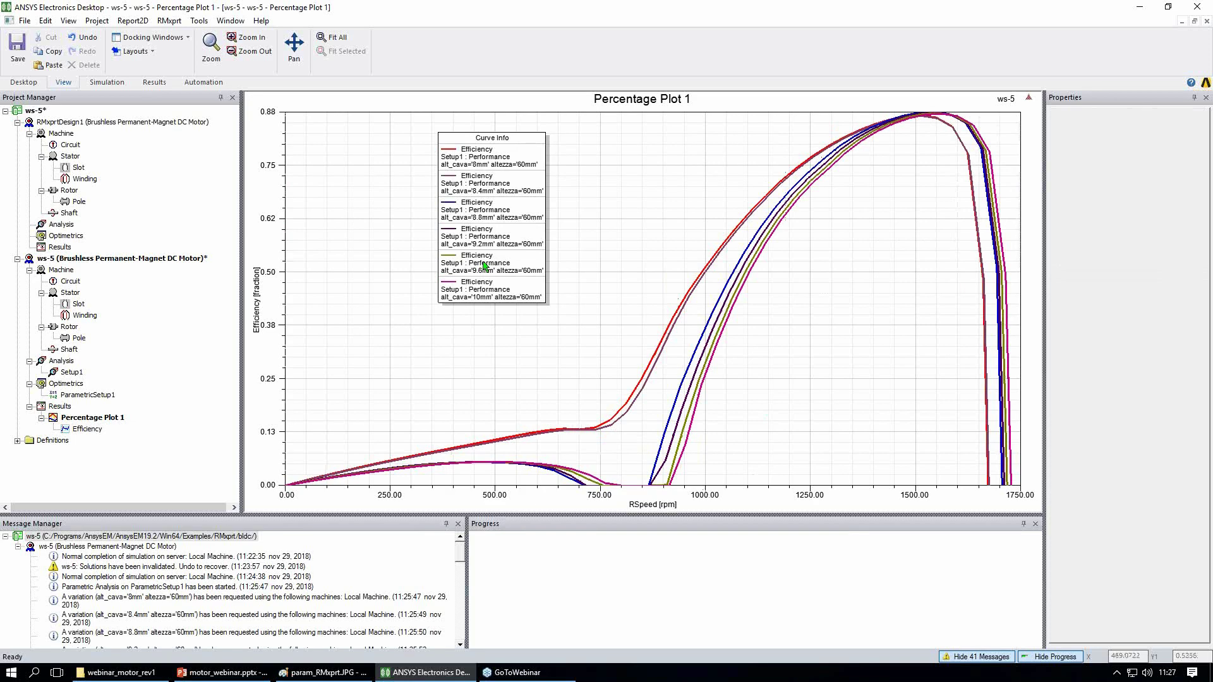
Step: Sort the ParametricSetup1 result table by EfficiencyParameter and apply the variation with alt_cava 8.8 mm and altezza 66 mm to the design
right_click(100, 396)
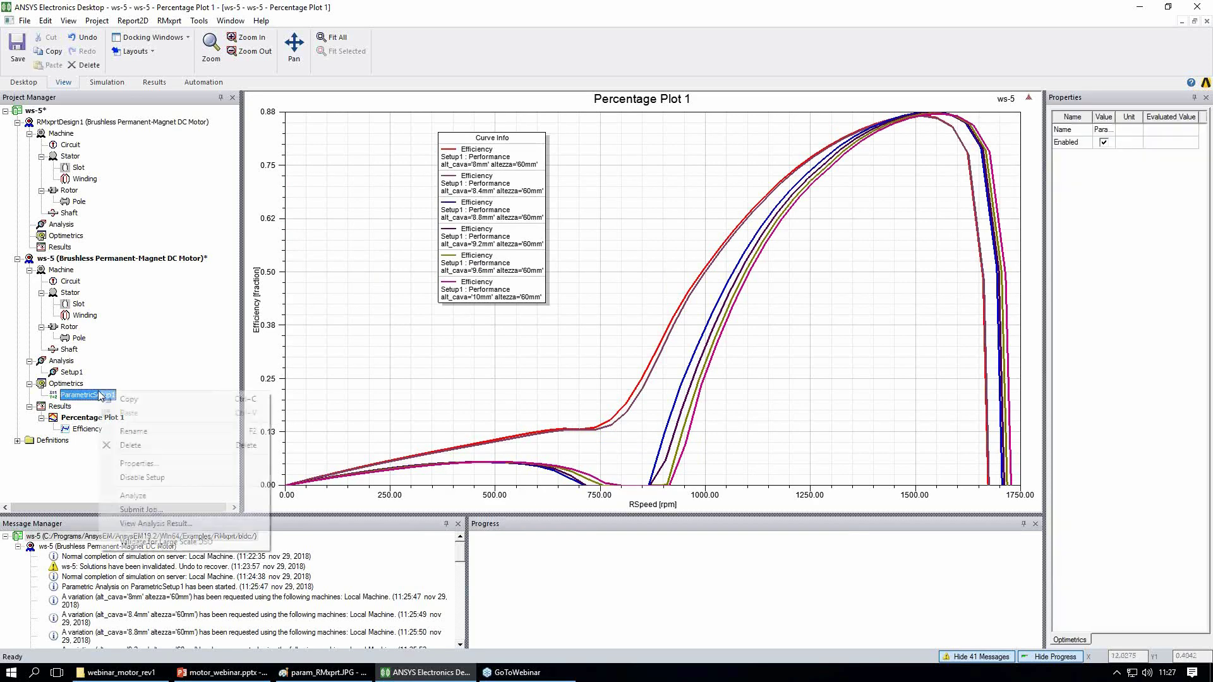
left_click(166, 524)
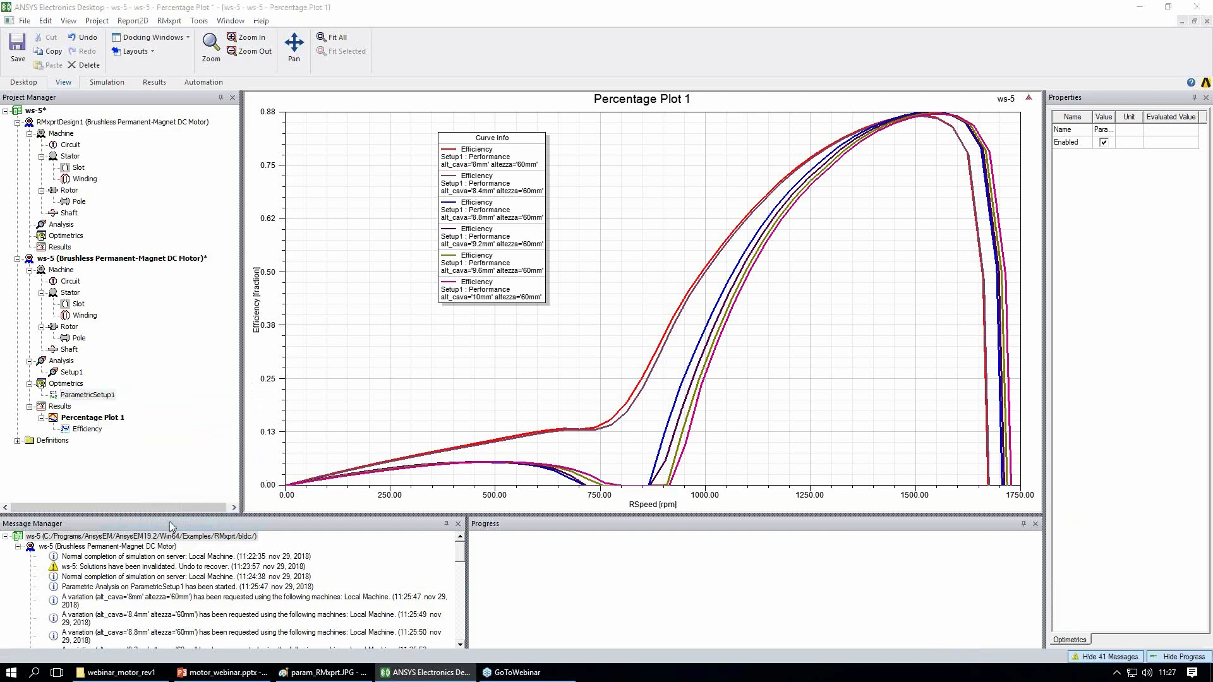
left_click(364, 236)
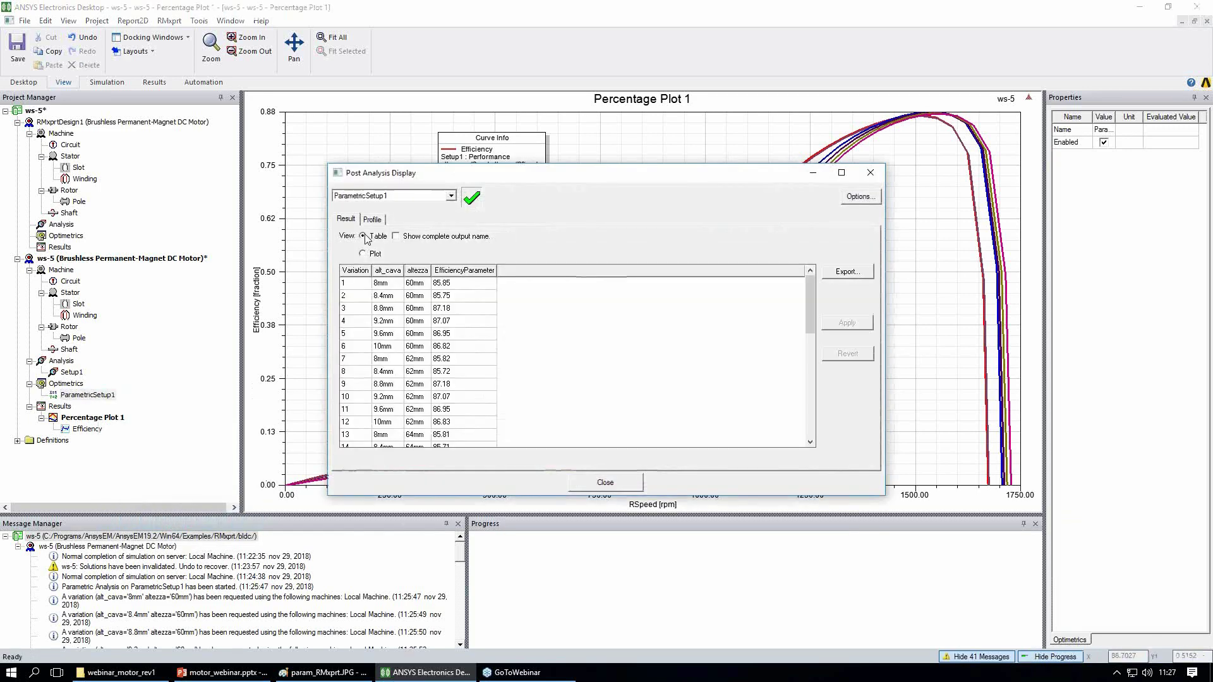
left_click(465, 278)
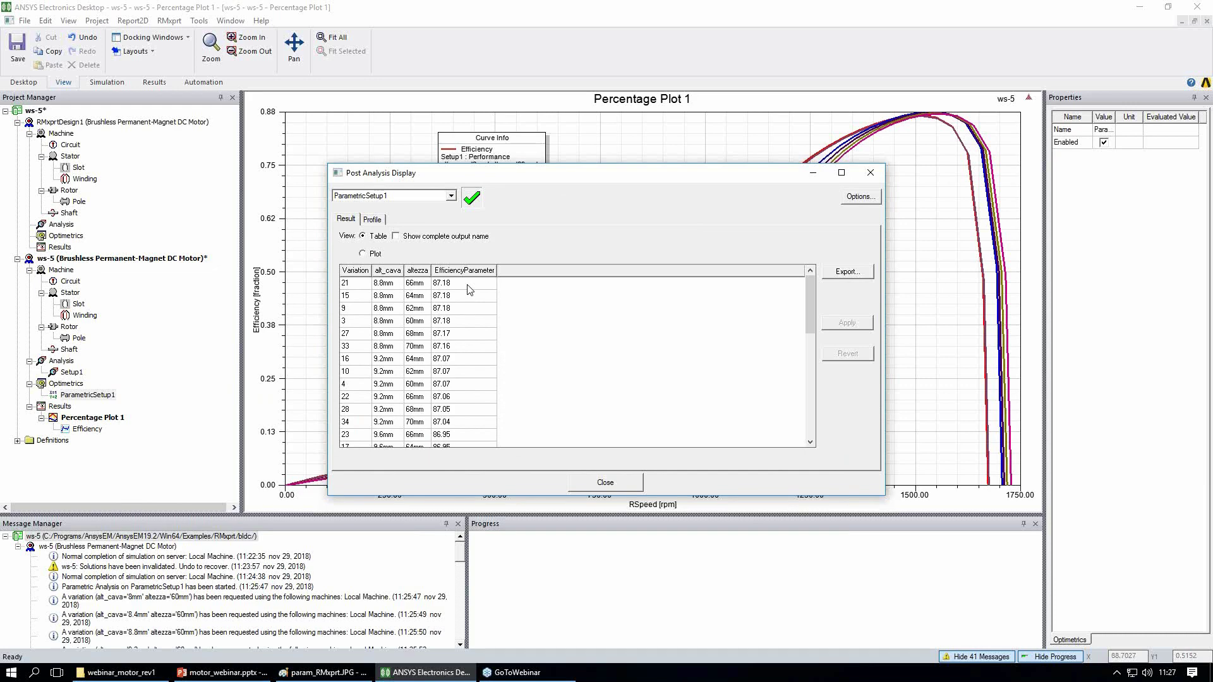
left_click(469, 286)
left_click(863, 326)
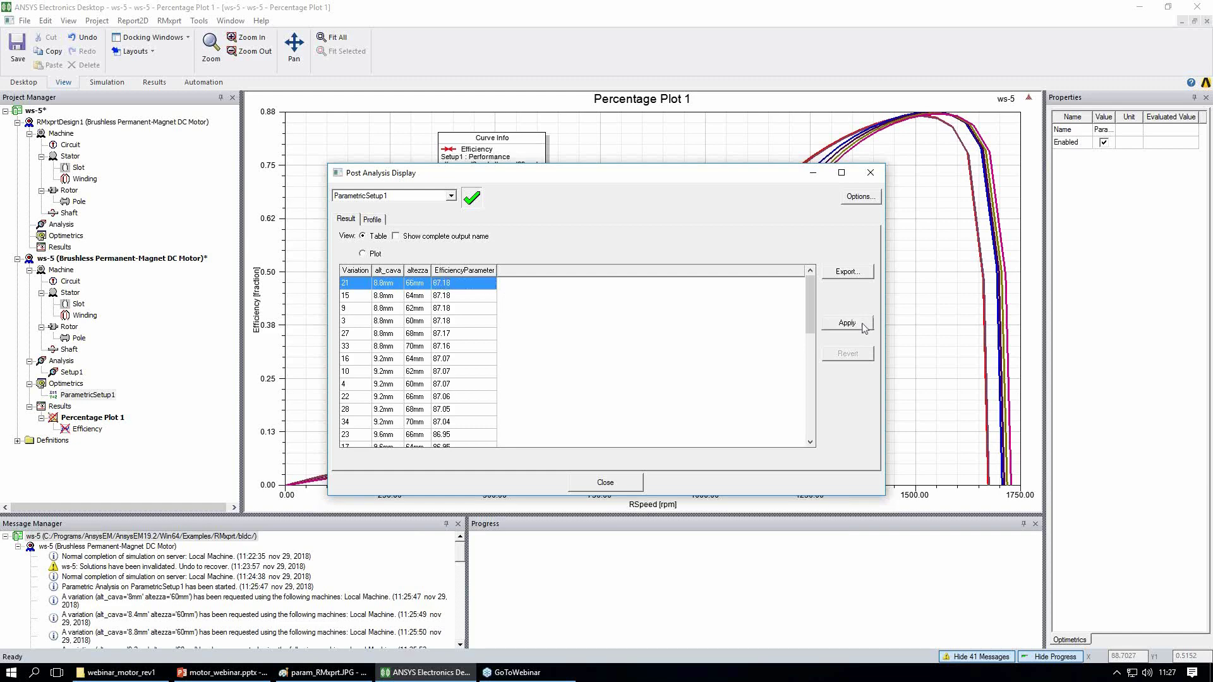
left_click(624, 485)
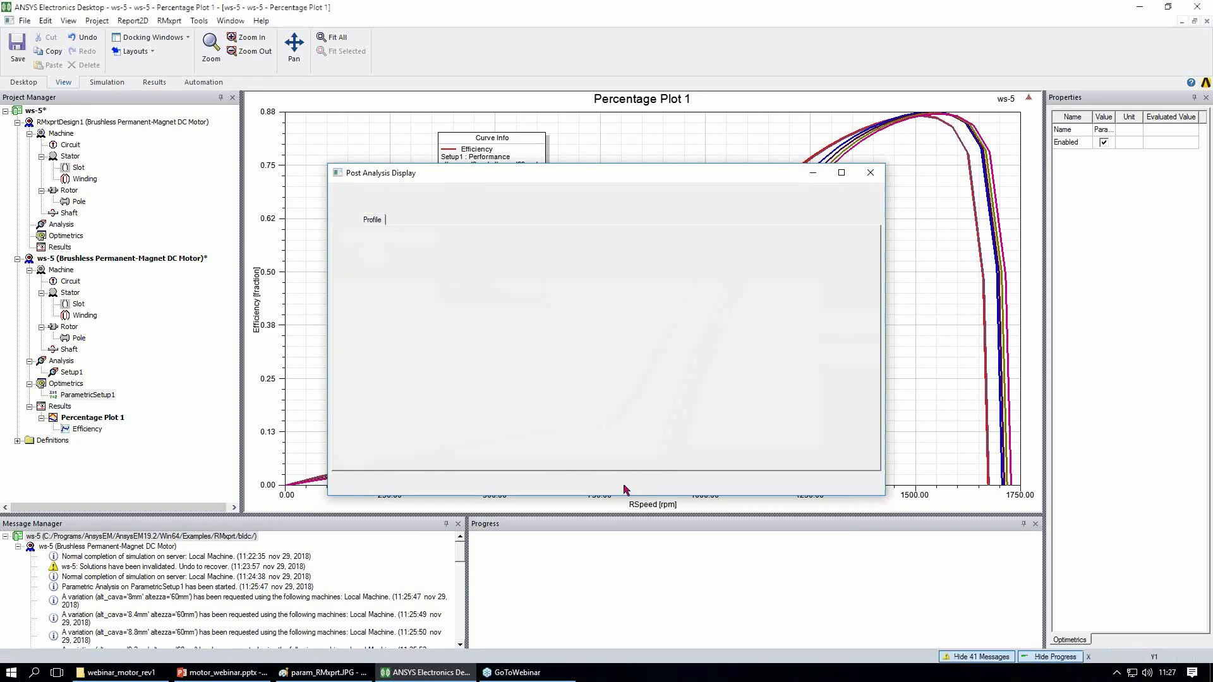
Step: Create a Maxwell 2D design from the solved RMxprt Setup1 using the applied variation
right_click(70, 372)
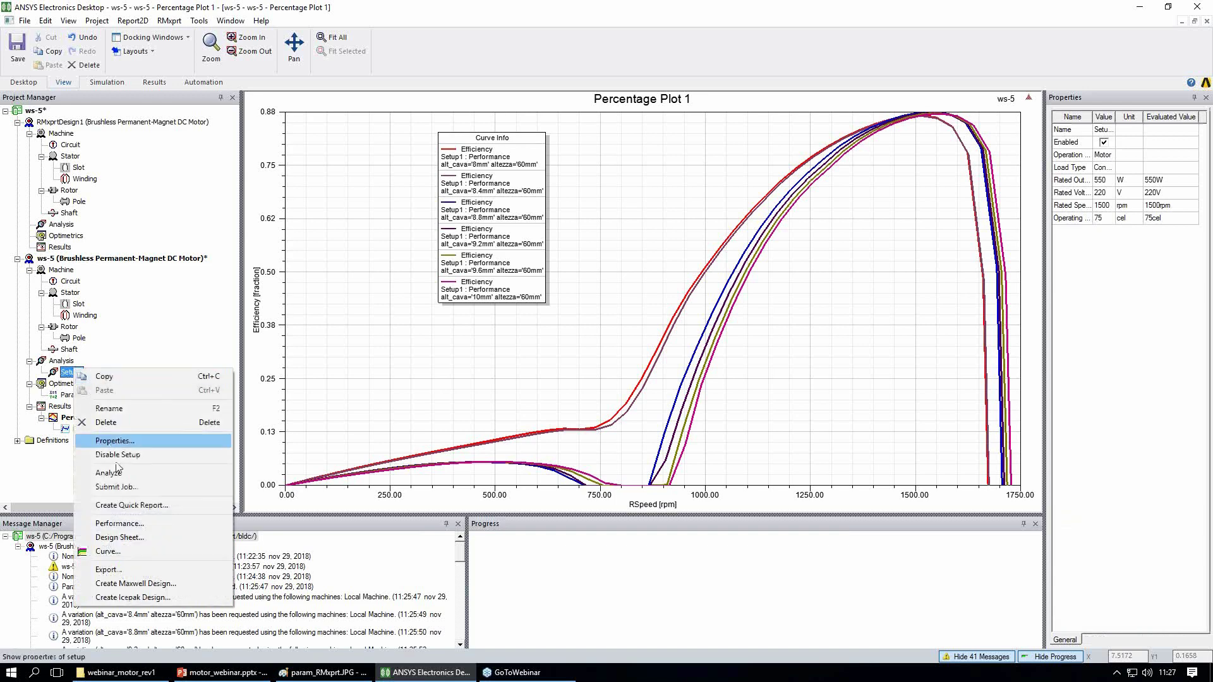
left_click(154, 585)
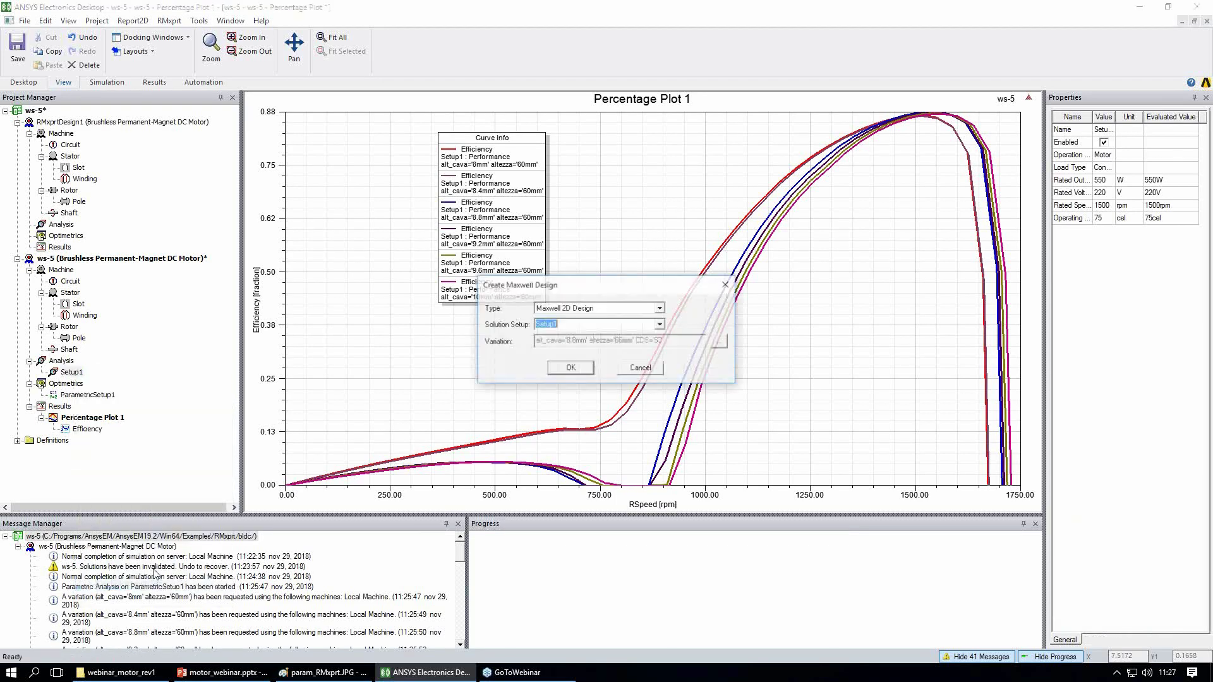
left_click(570, 368)
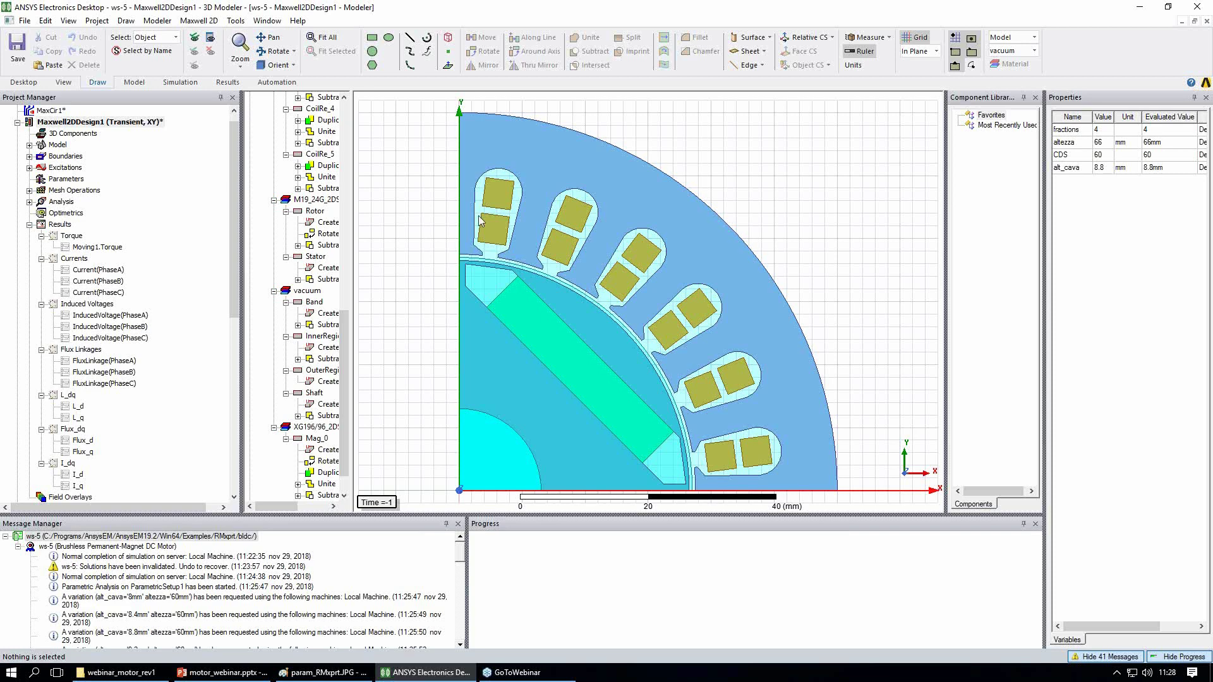
Step: Expand the model, boundaries, excitations, mesh operations and analysis of Maxwell2DDesign1 to examine what was generated
left_click(29, 145)
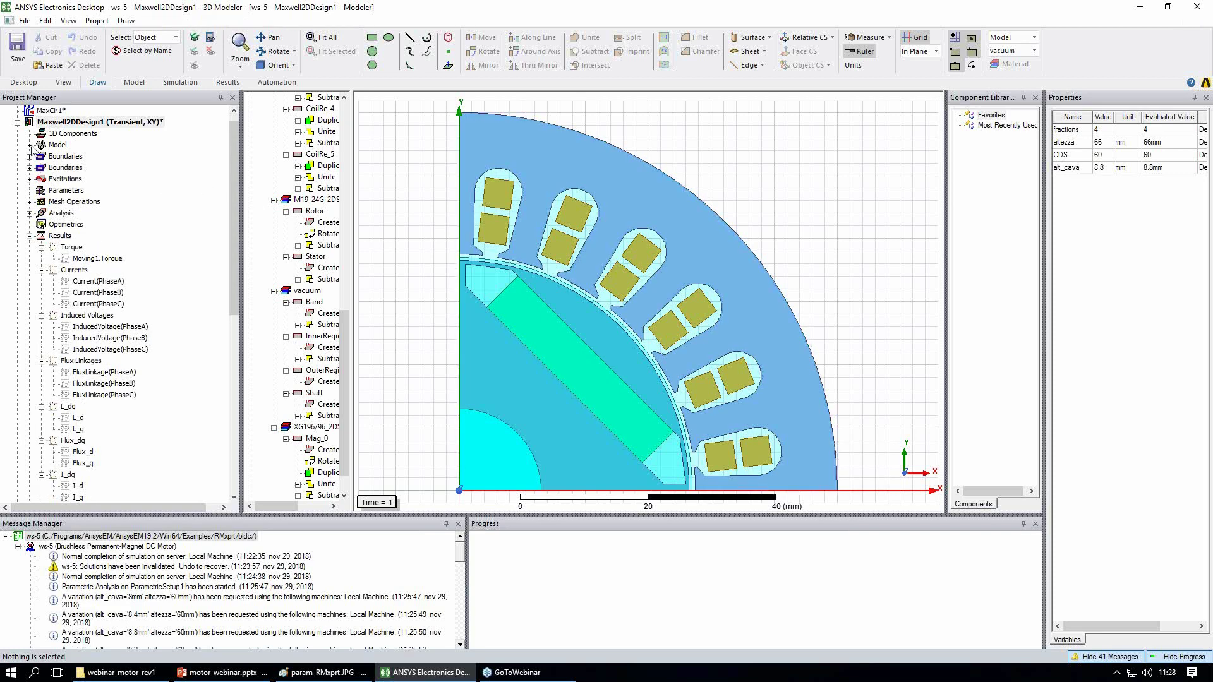
left_click(29, 167)
left_click(29, 213)
left_click(29, 270)
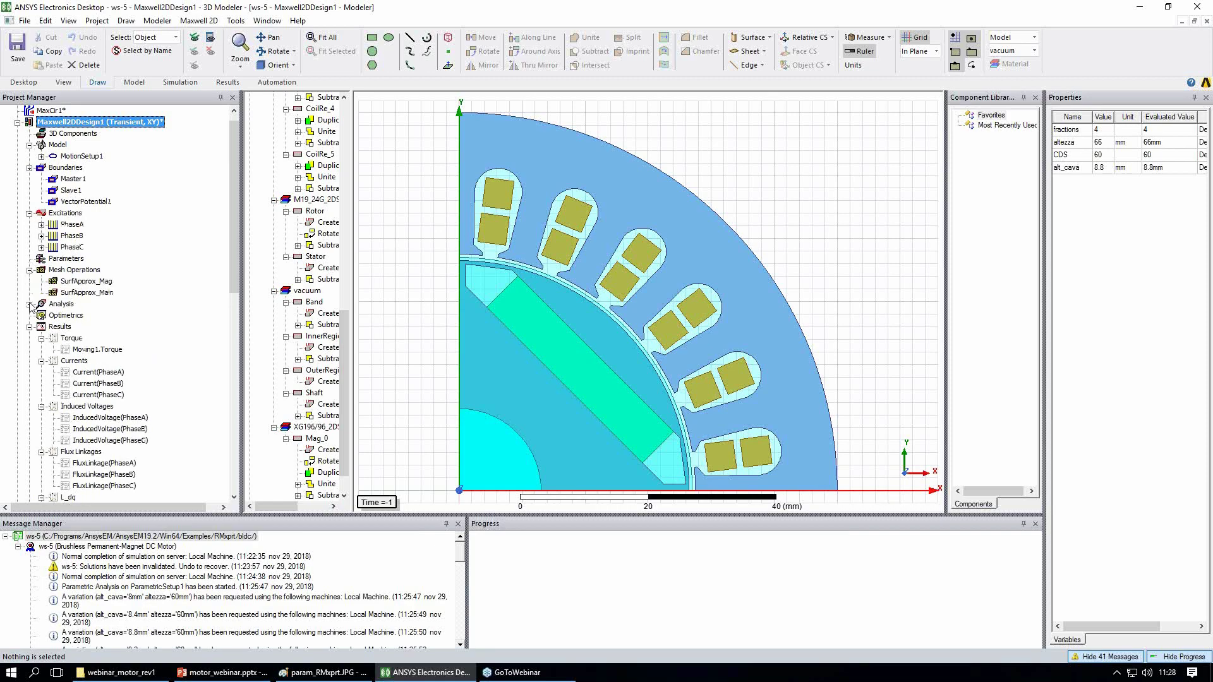
left_click(29, 304)
left_click_drag(234, 291, 233, 281)
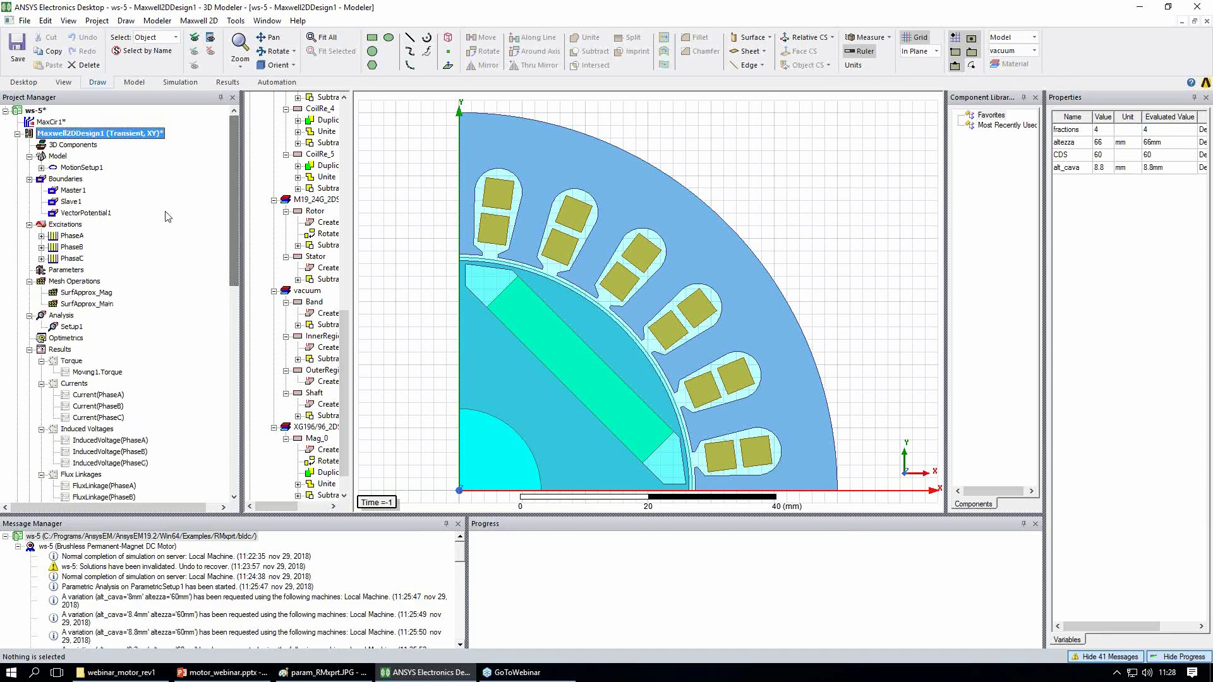
Step: Examine the MaxCir1 drive circuit schematic, then return to the Maxwell2DDesign1 model
left_click(48, 123)
double_click(47, 123)
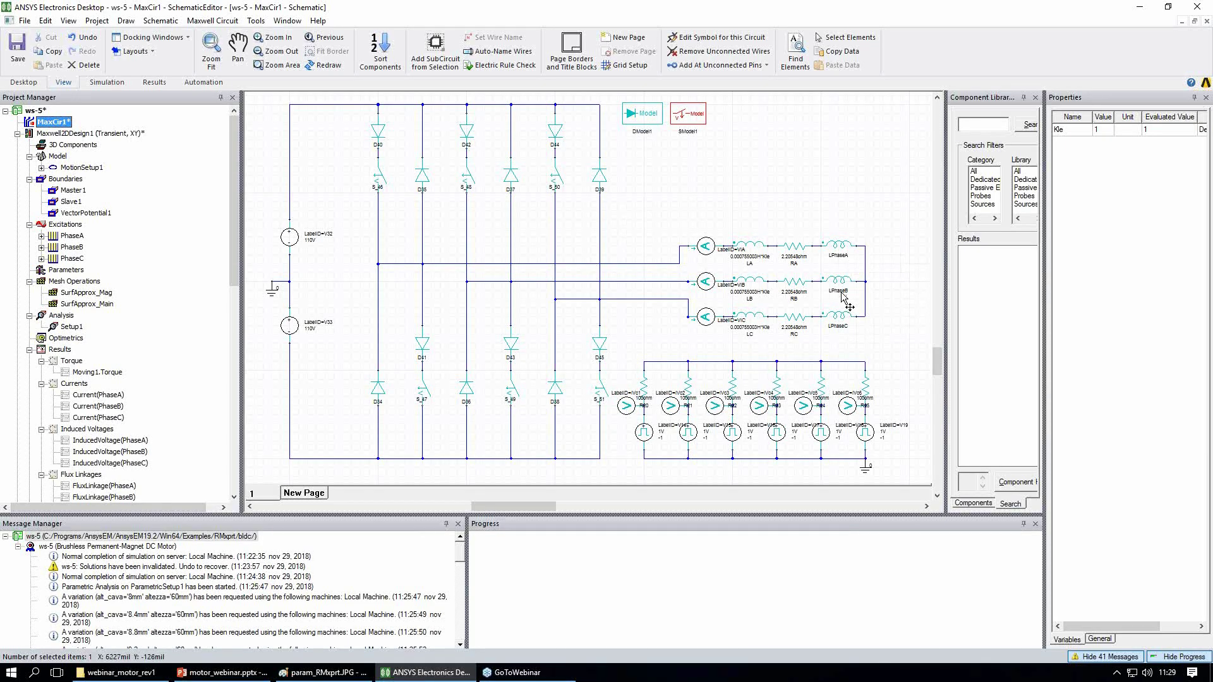
left_click(74, 134)
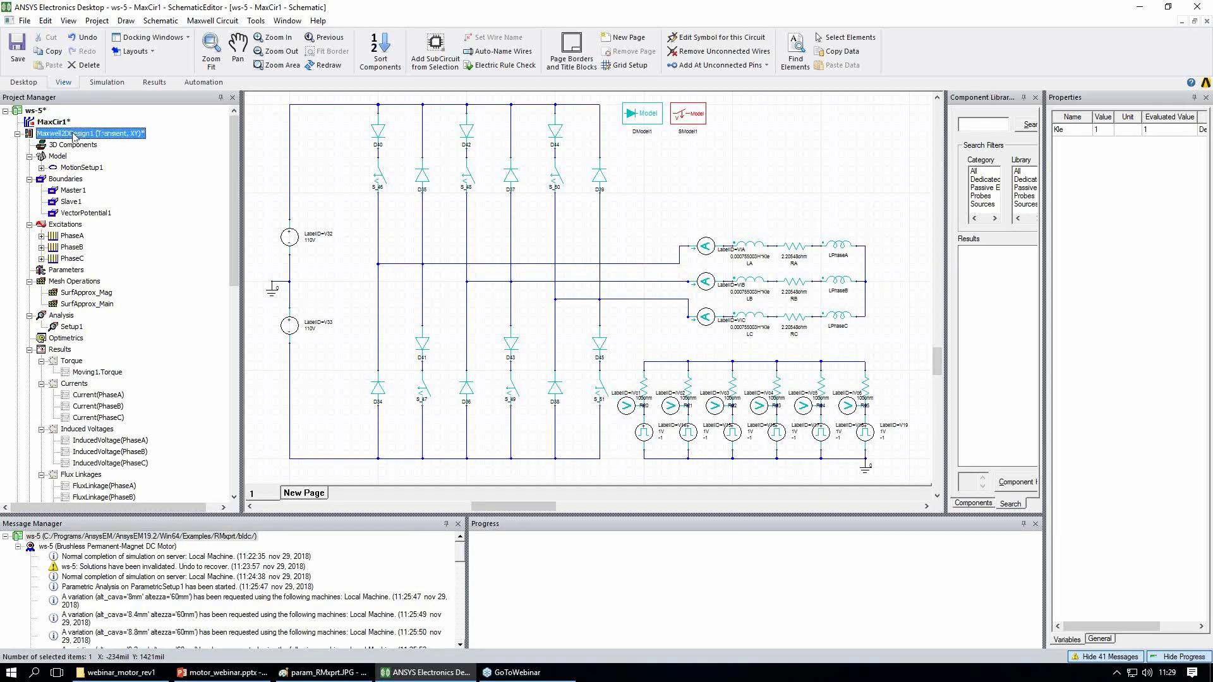
double_click(73, 134)
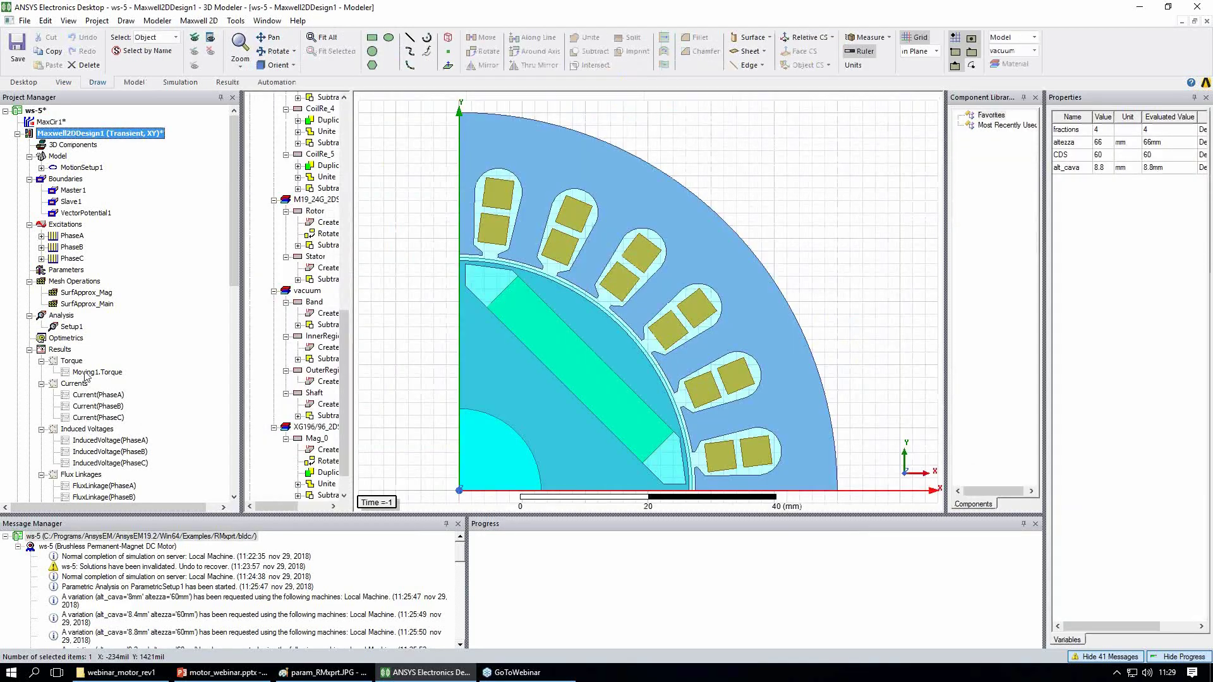
Step: Set Setup1's stop time to 0.06 s and save fields from 0 to 0.06 s in linear steps of 0.005 s
double_click(74, 326)
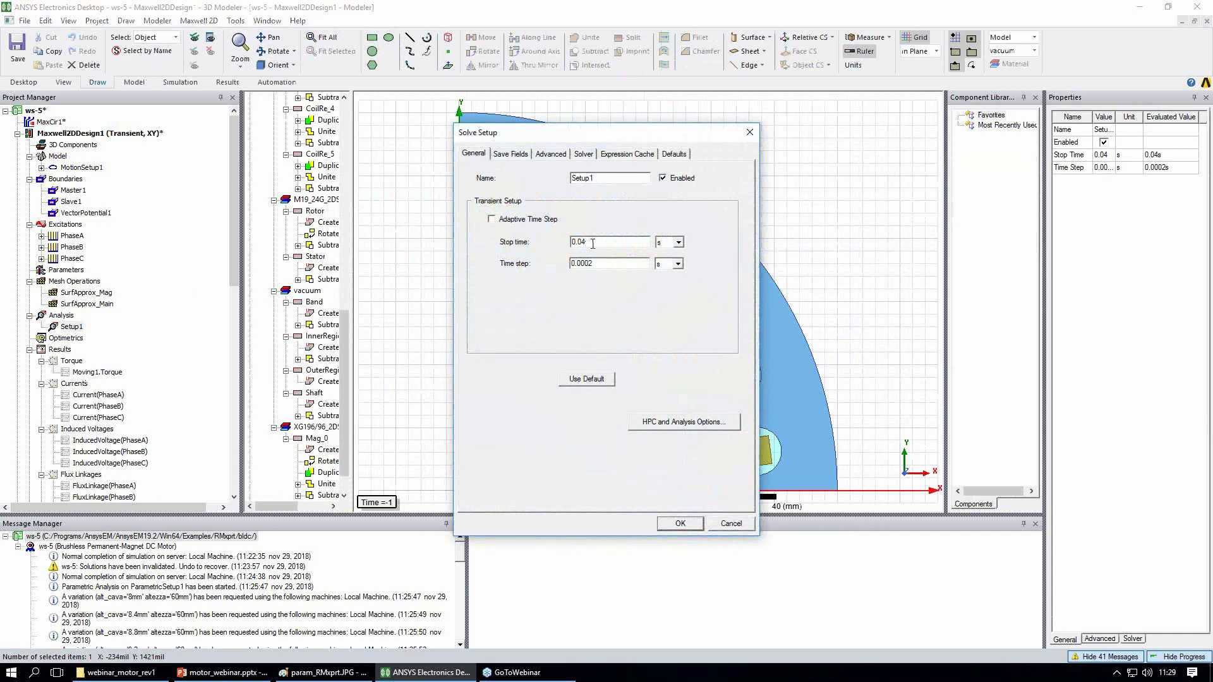
left_click(510, 154)
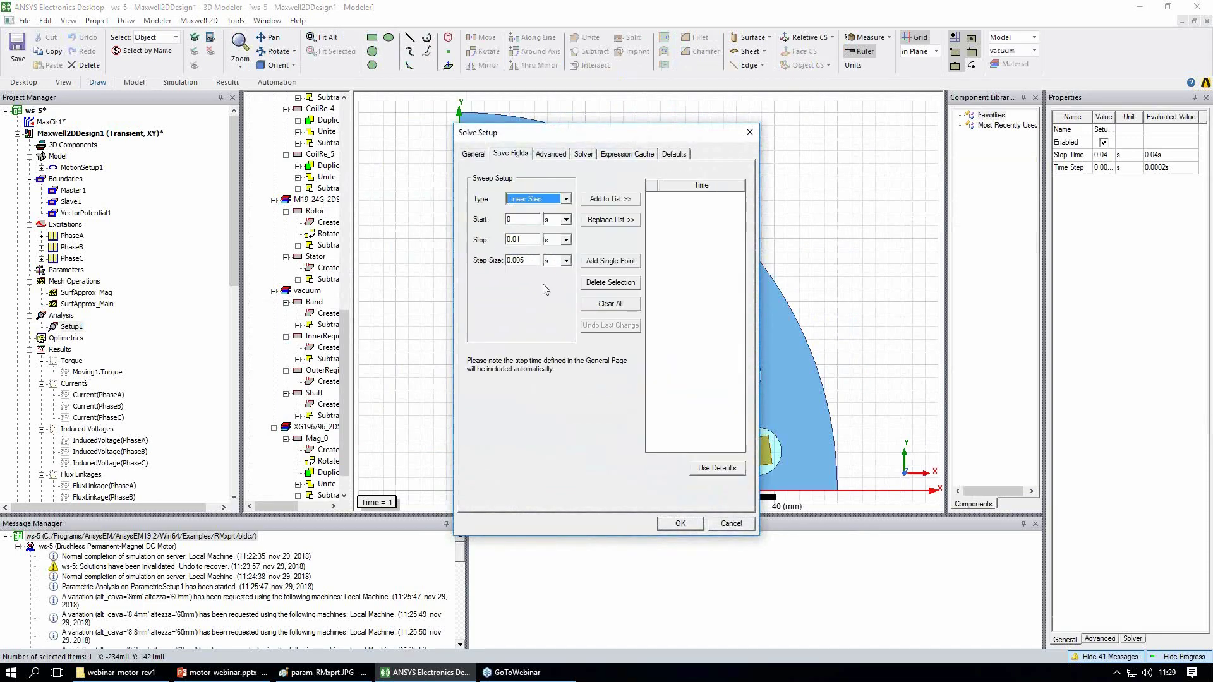
left_click(530, 240)
key("BackSpace")
left_click(610, 199)
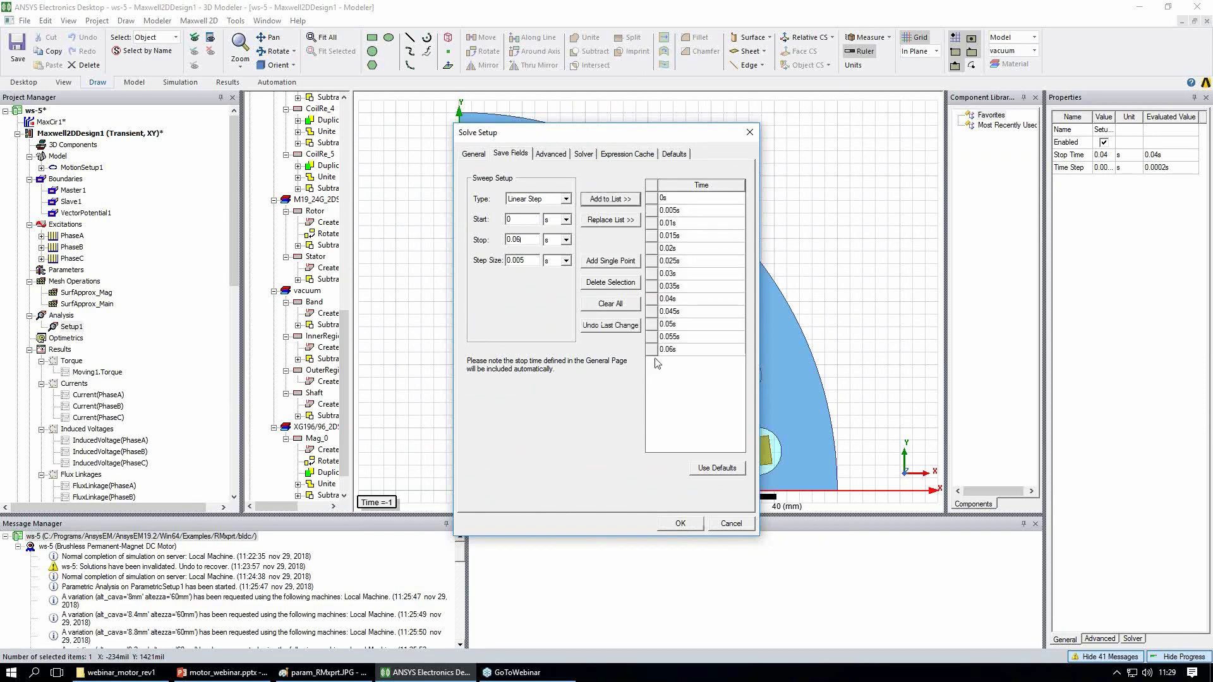
left_click(681, 523)
Step: Turn on the core loss setting for the Rotor in Maxwell2DDesign1
right_click(417, 260)
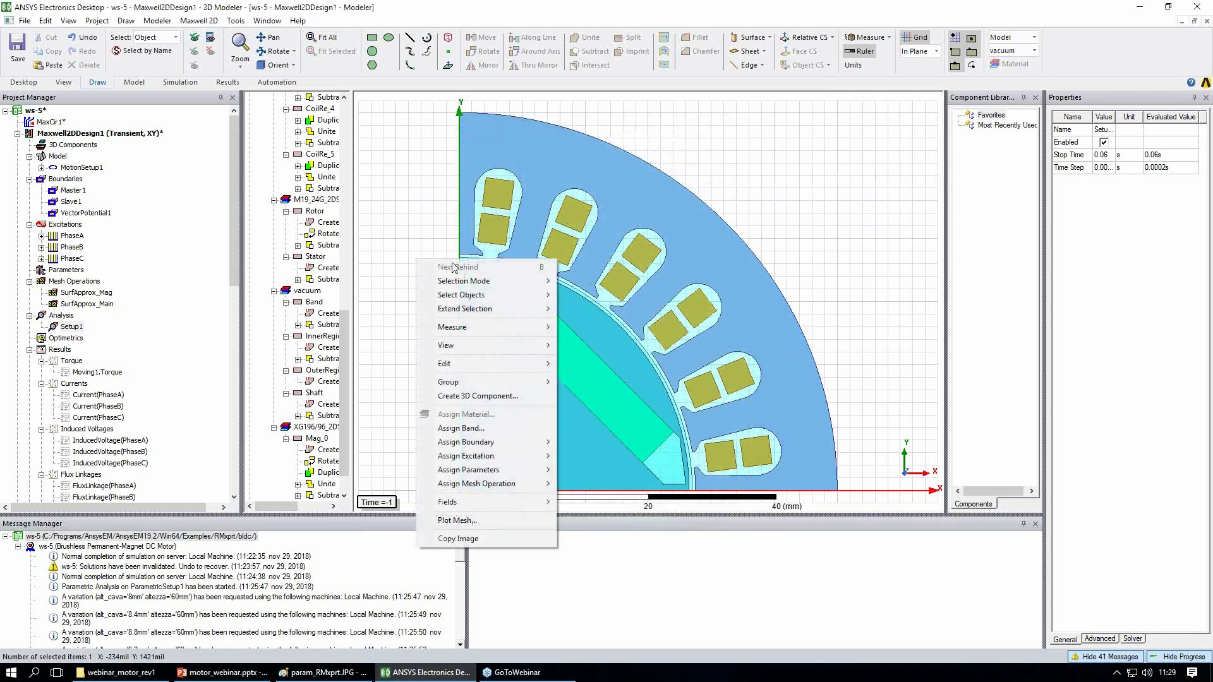
mouse_move(499, 456)
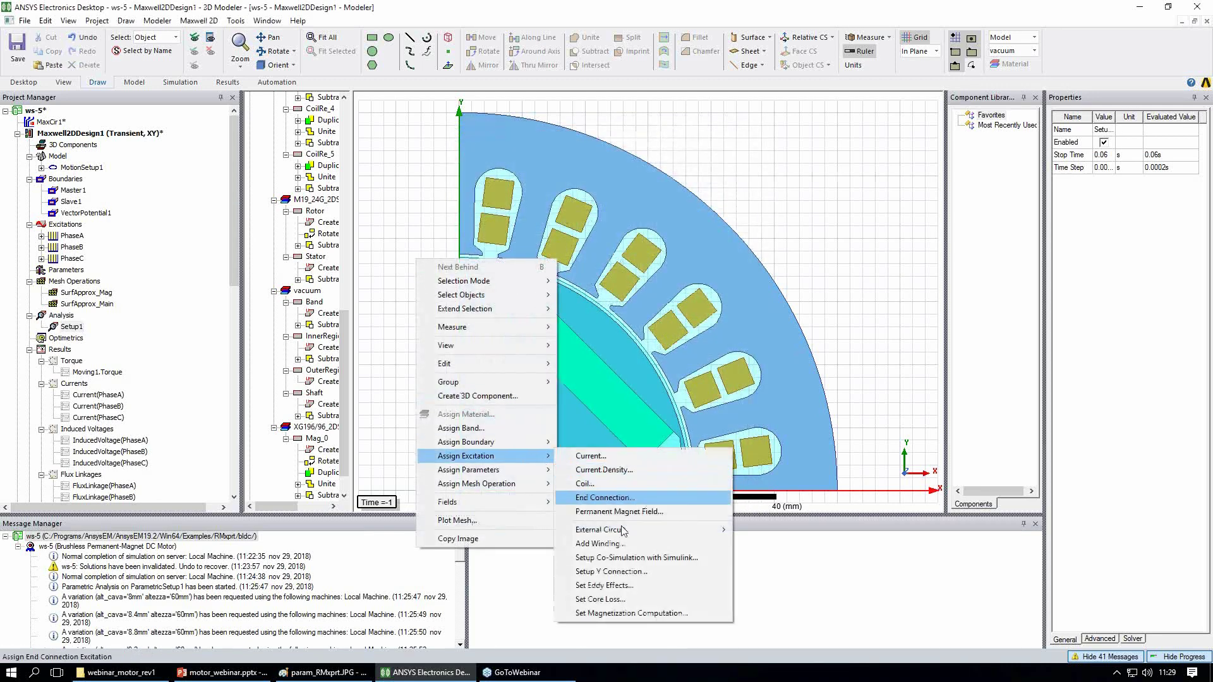
left_click(603, 599)
left_click_drag(705, 319, 706, 372)
left_click(589, 360)
left_click(651, 446)
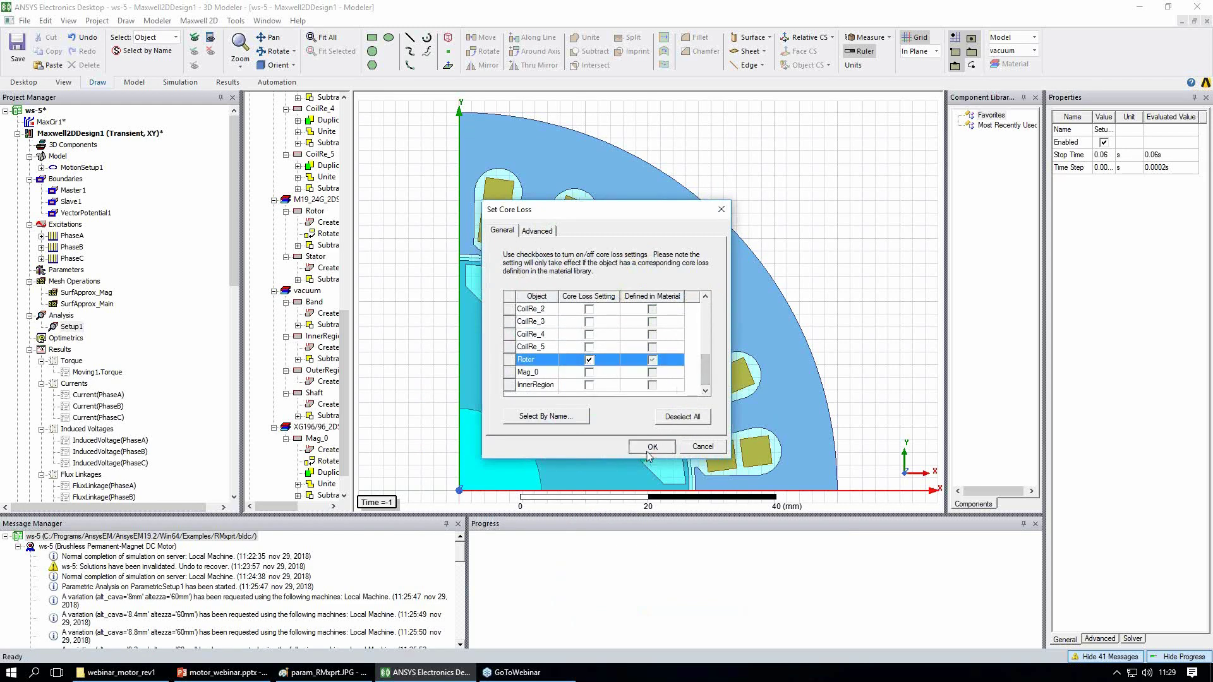
right_click(76, 327)
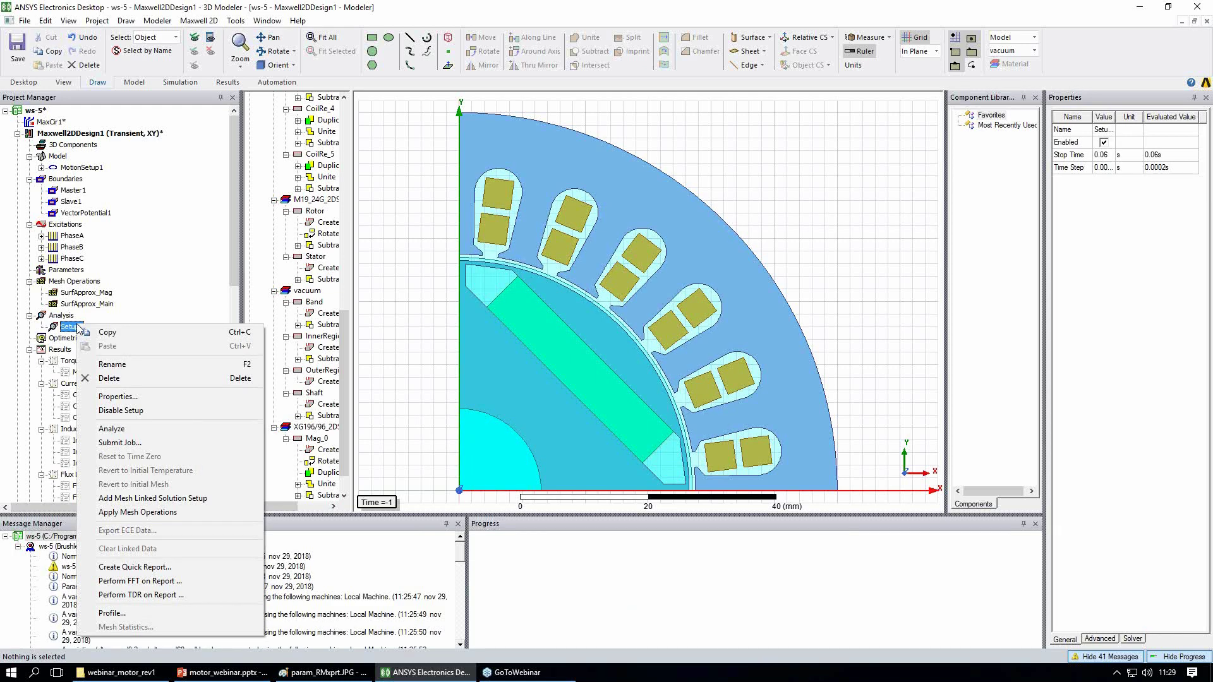
left_click(428, 305)
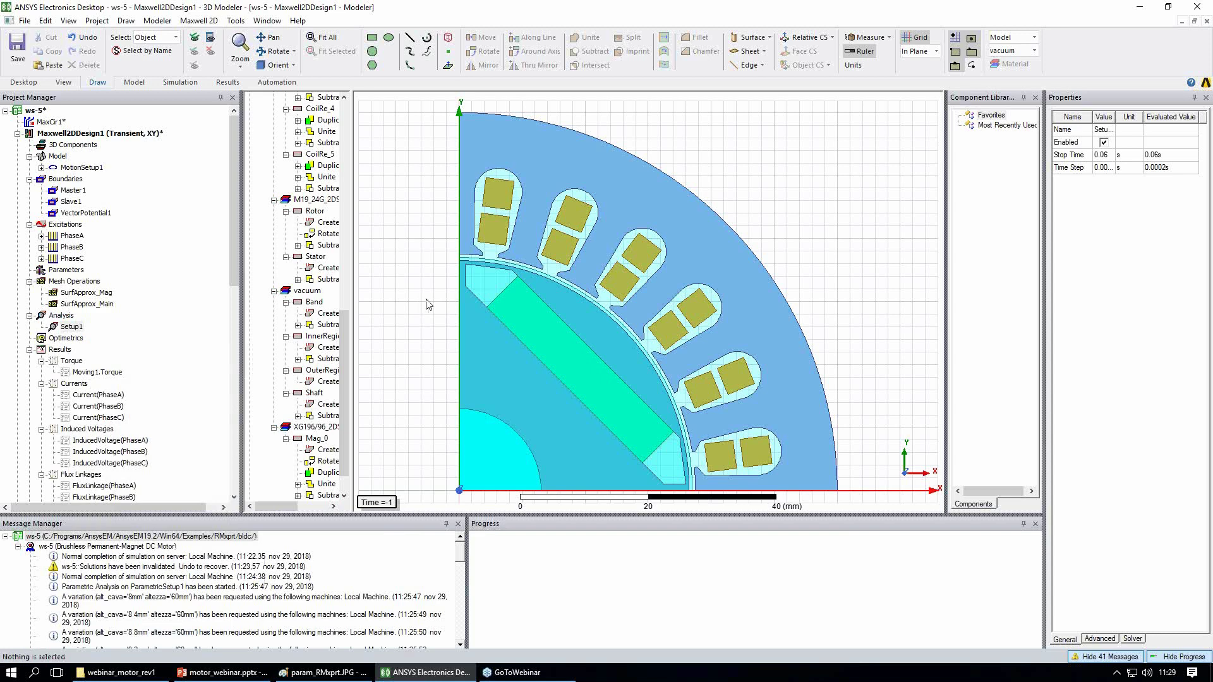
left_click(377, 52)
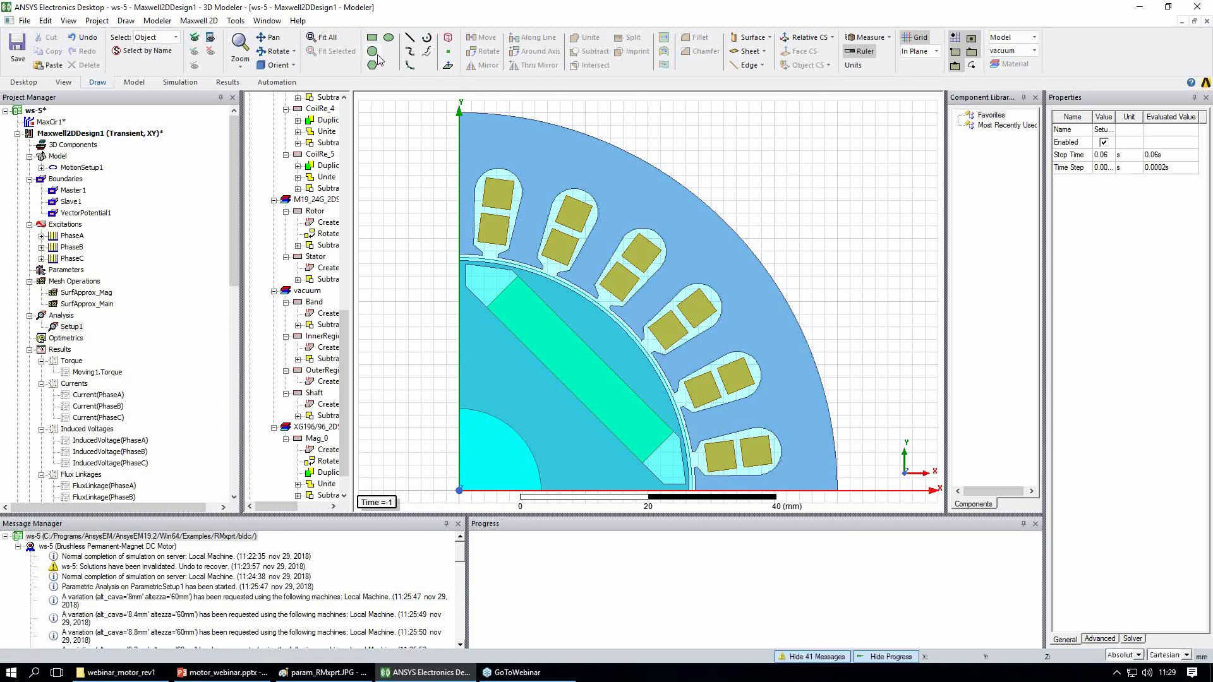
Step: Draw a circle centred at (38, 50) mm on the Stator's outer edge and subtract it from the Stator to form a notch
left_click(699, 176)
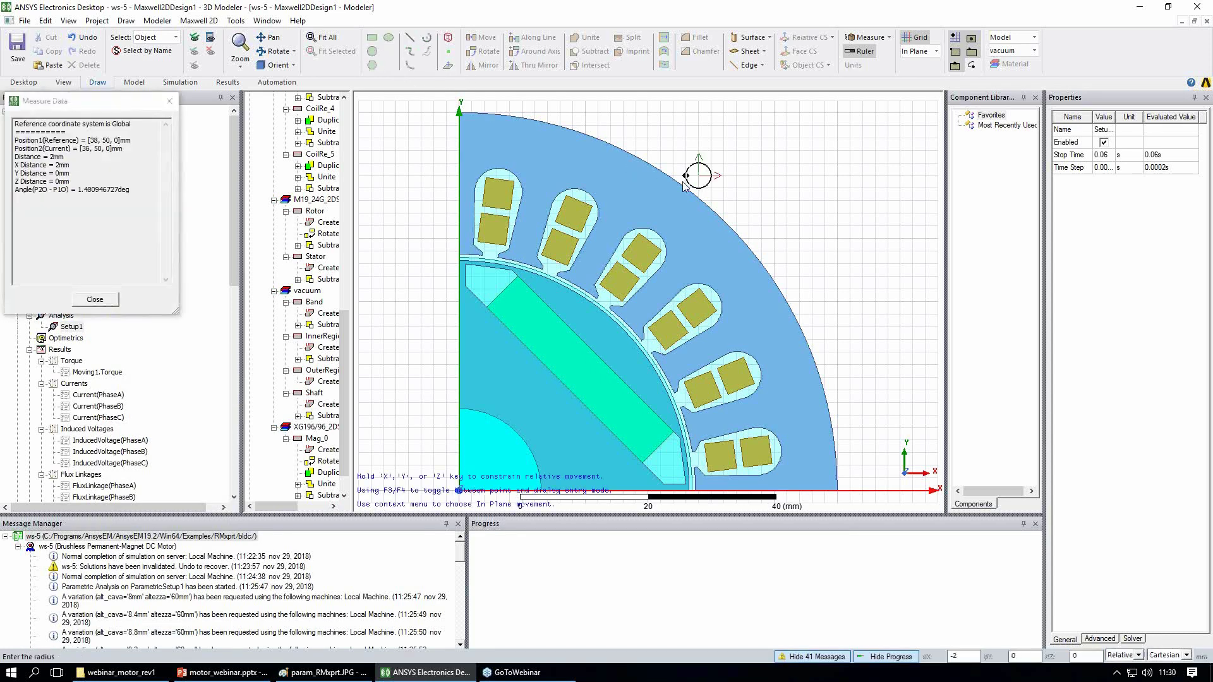
left_click(672, 189)
left_click(657, 195)
left_click(700, 165, "ctrl")
left_click(571, 393)
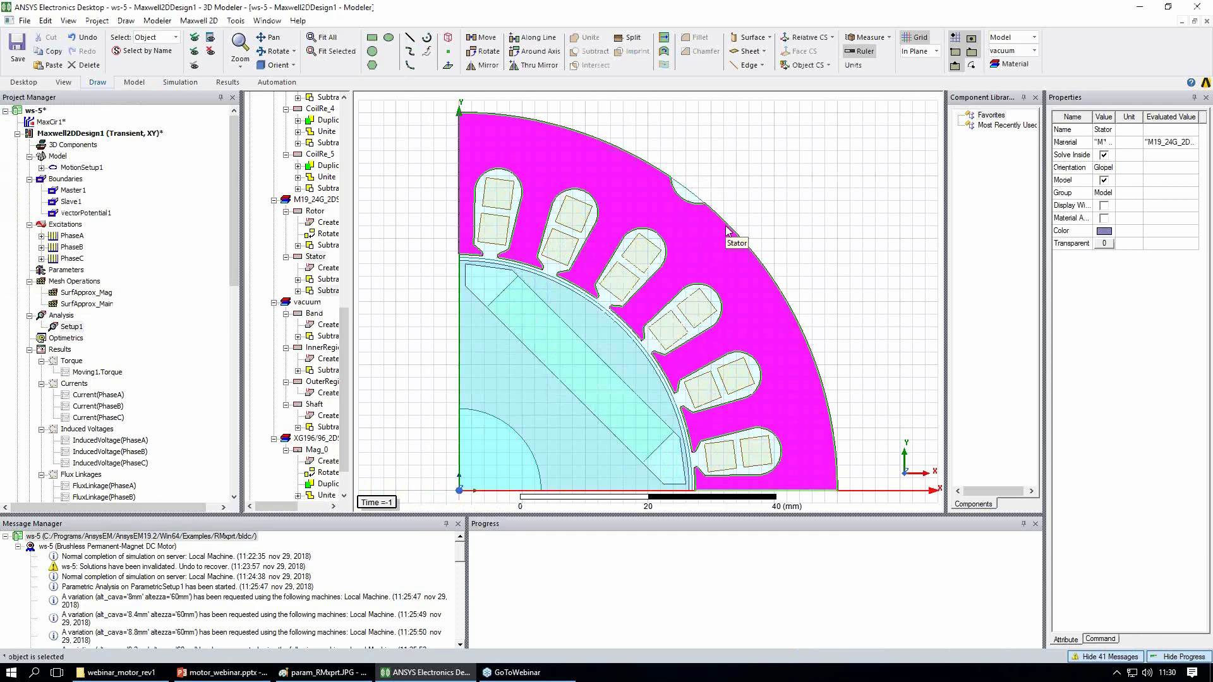
left_click(398, 355)
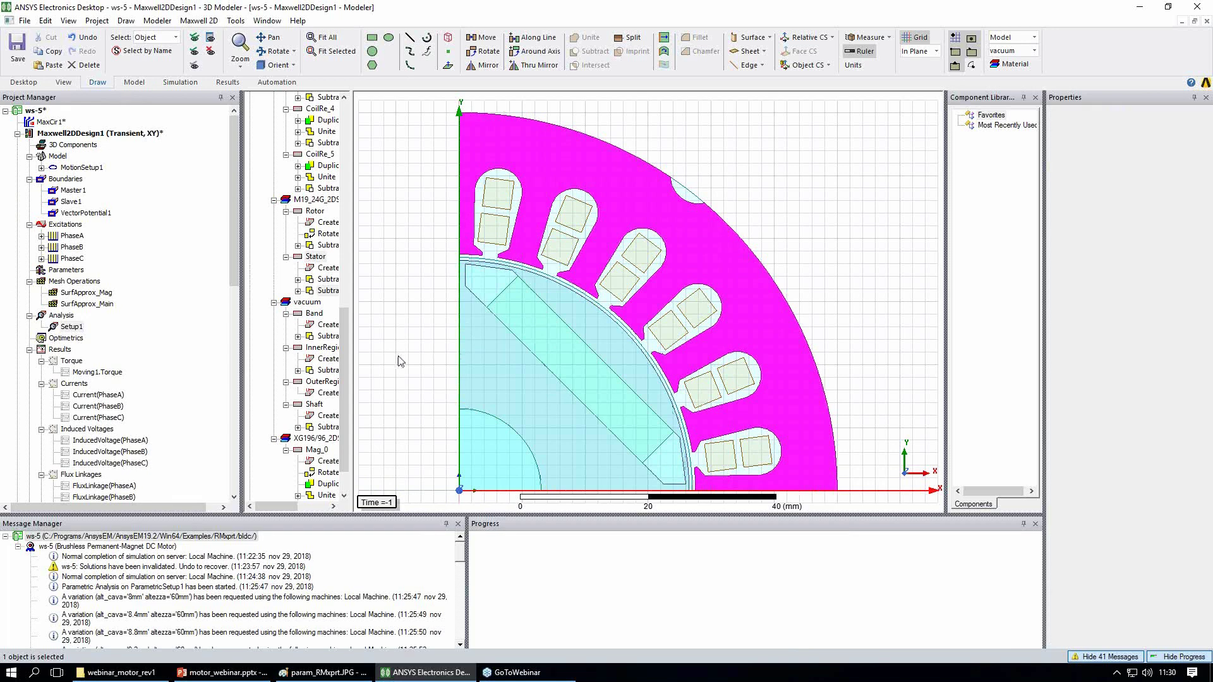
Step: Run the transient analysis of Setup1 in Maxwell2DDesign1
left_click(70, 327)
right_click(71, 327)
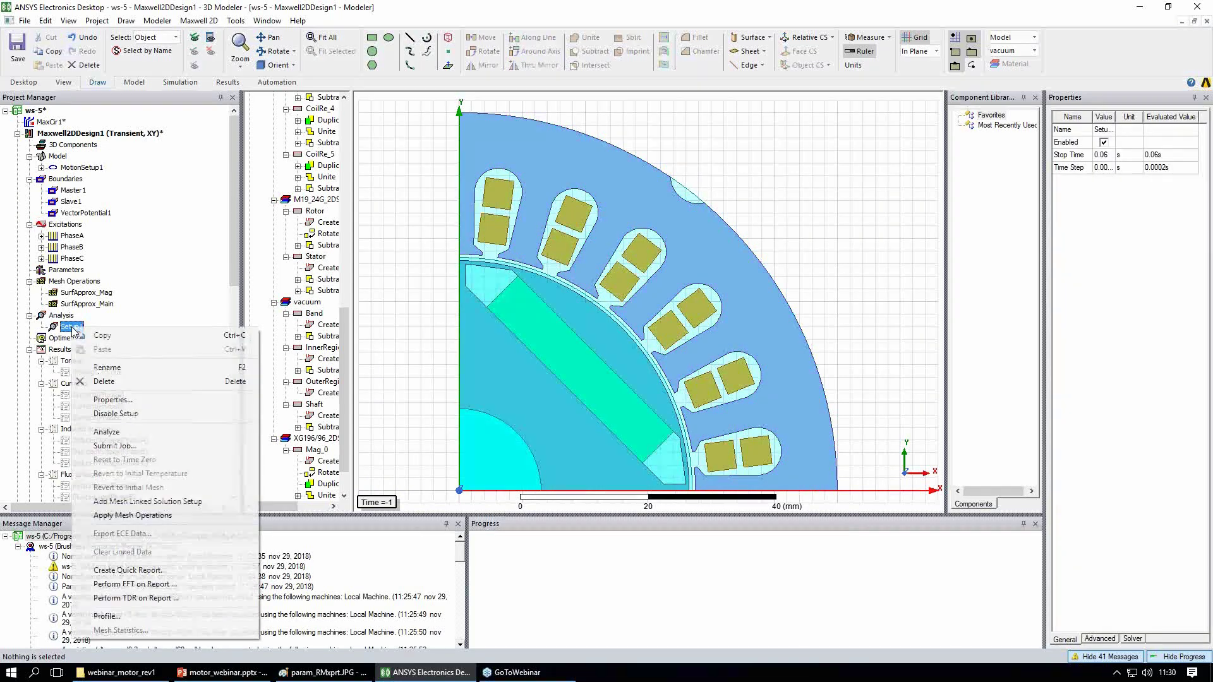
left_click(126, 433)
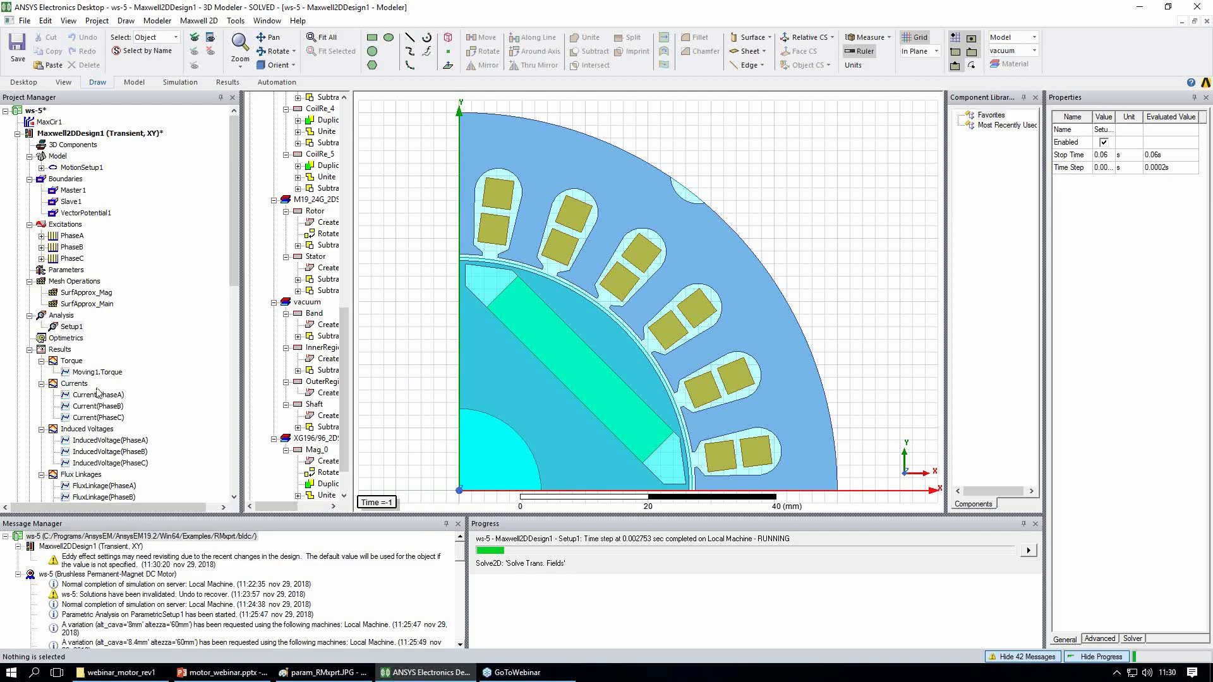
Step: View the Torque, Currents and Induced Voltages plots of Maxwell2DDesign1 while the analysis runs
double_click(77, 363)
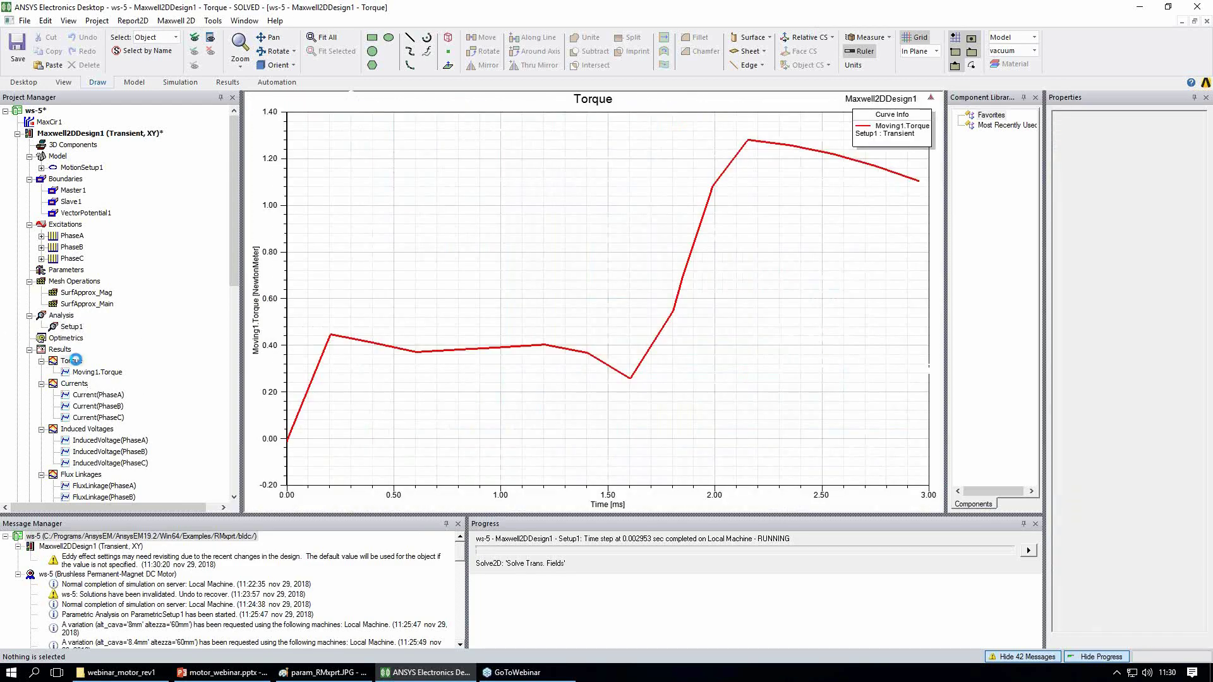
double_click(76, 384)
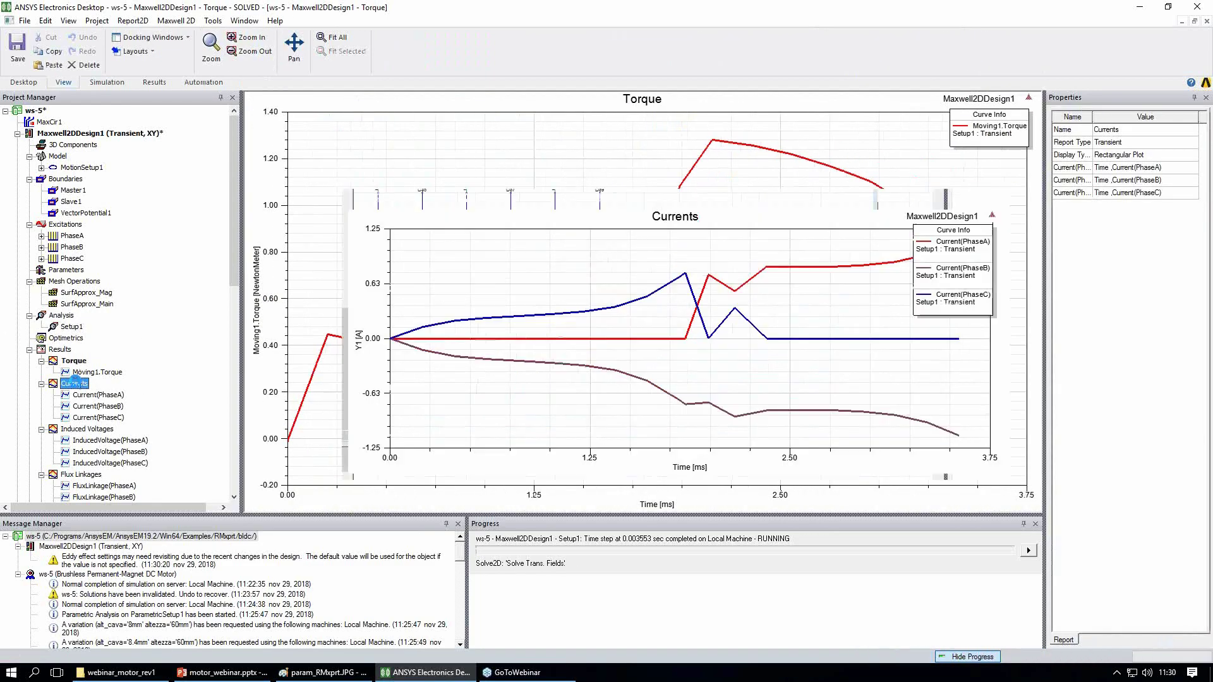
double_click(96, 430)
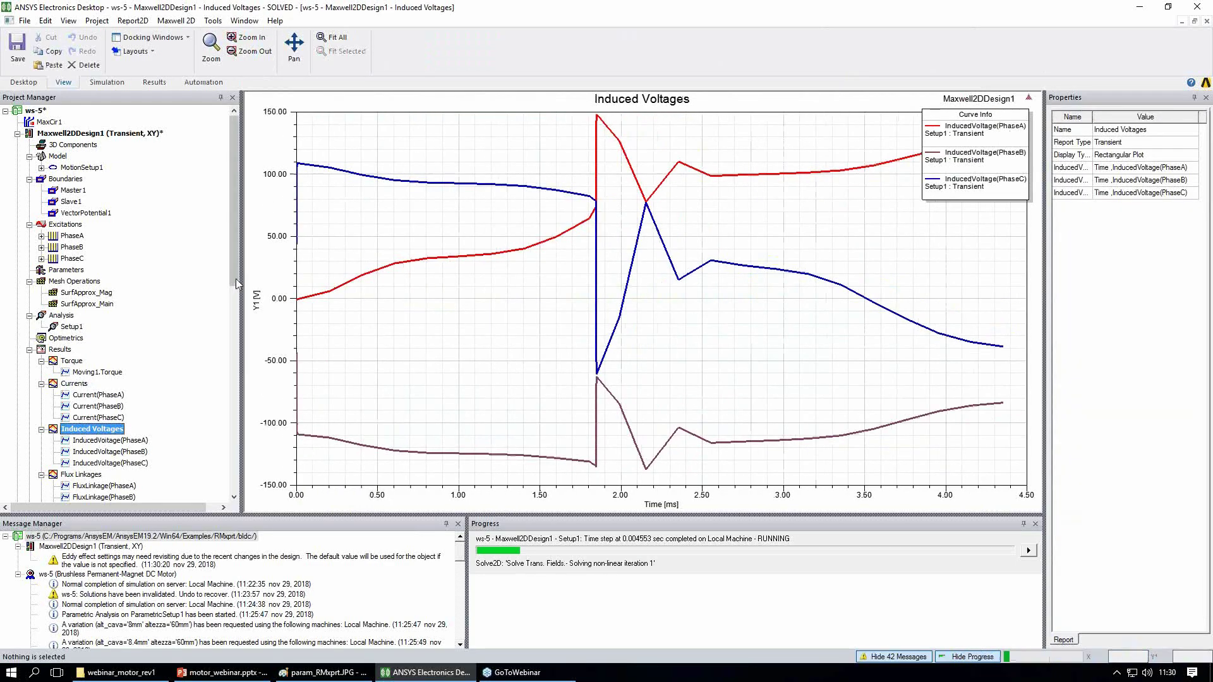
Step: Examine the Loss quantities available for a rectangular transient report, close without creating it, and reopen the Torque plot
scroll(71, 294, "down", 2)
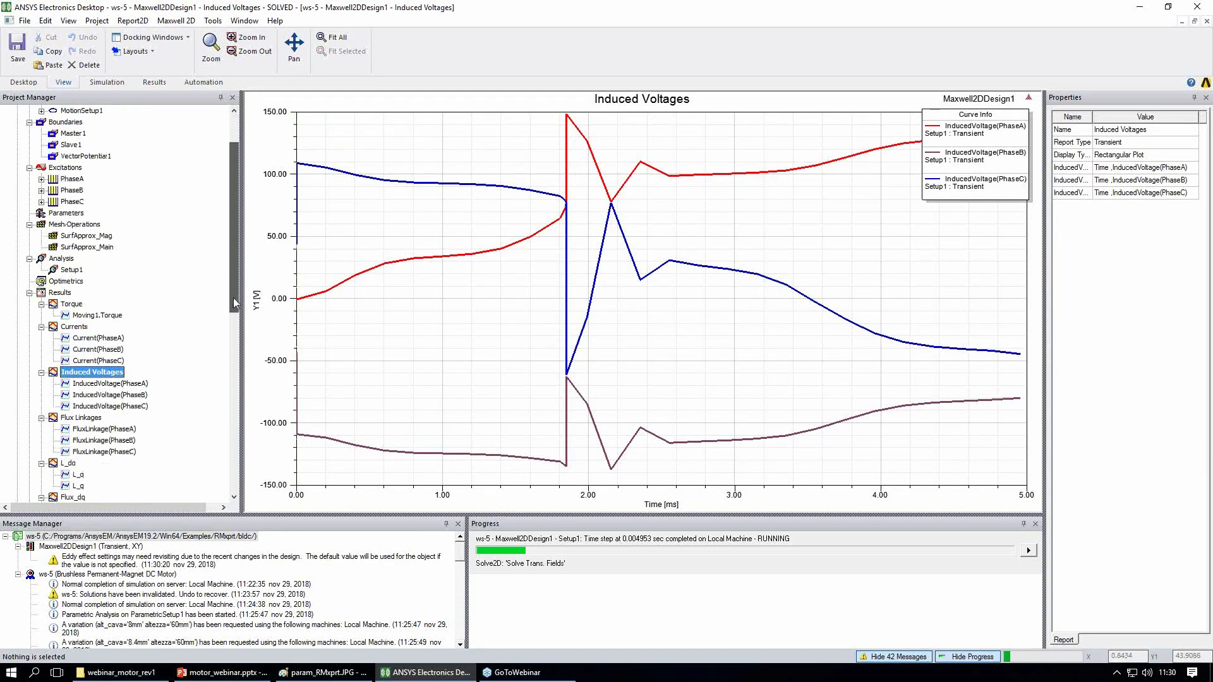
right_click(58, 282)
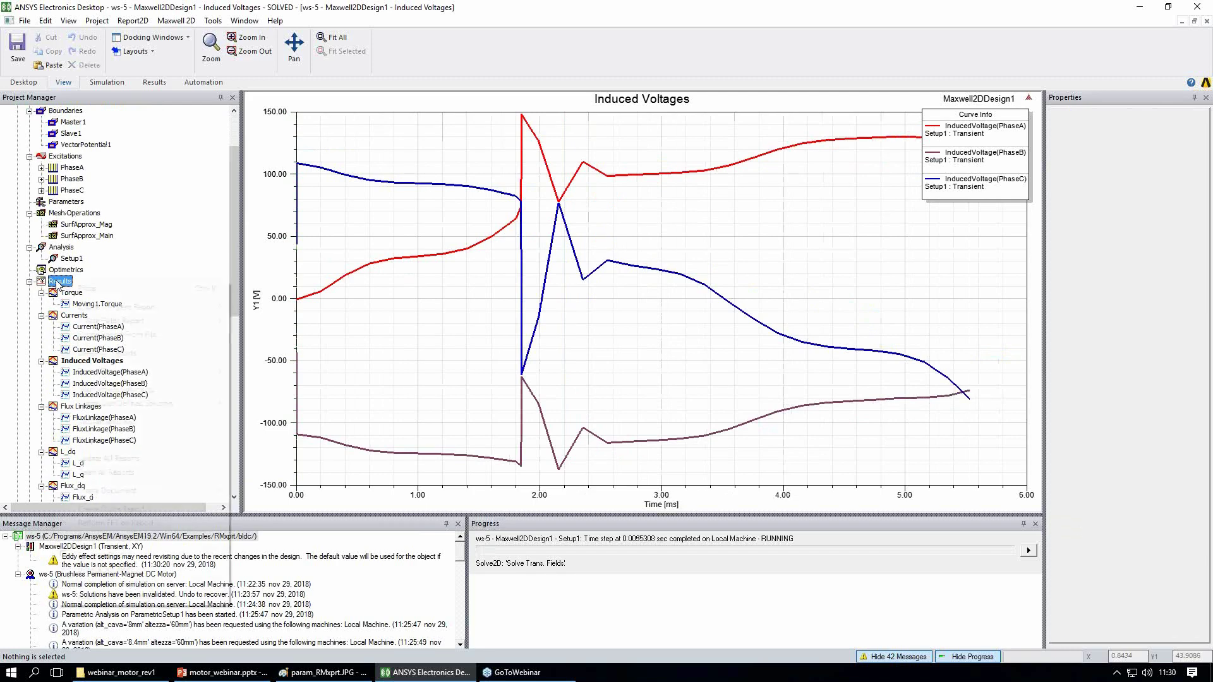
mouse_move(101, 310)
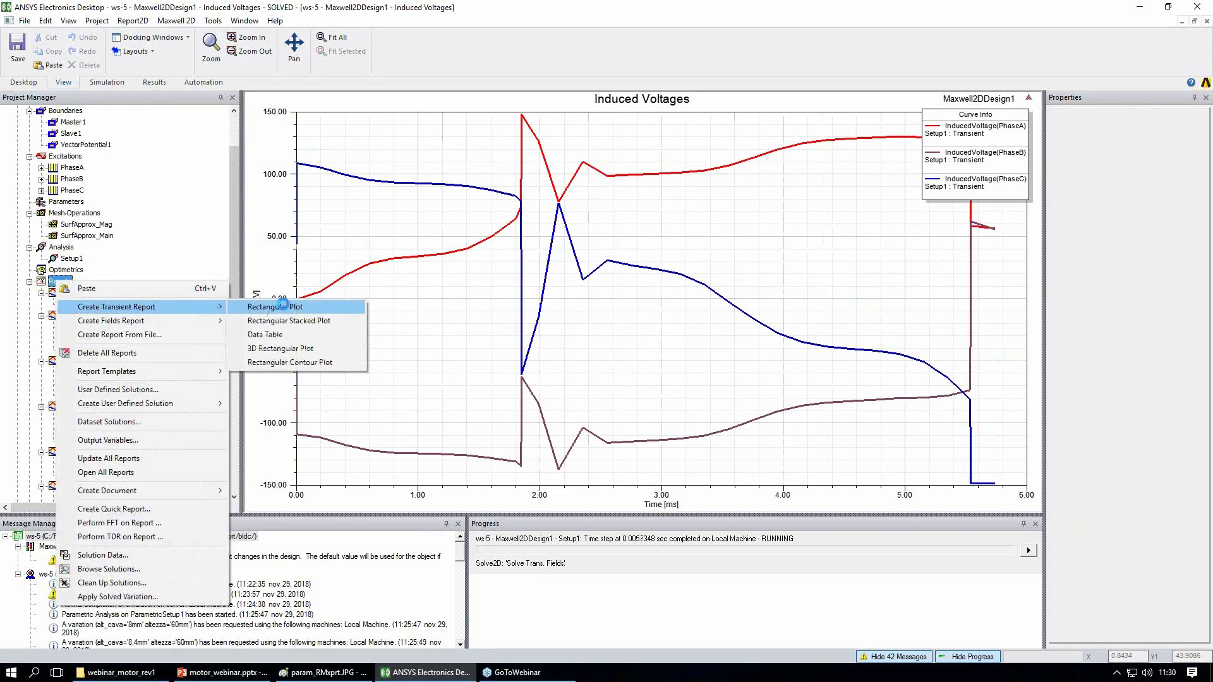
left_click(285, 308)
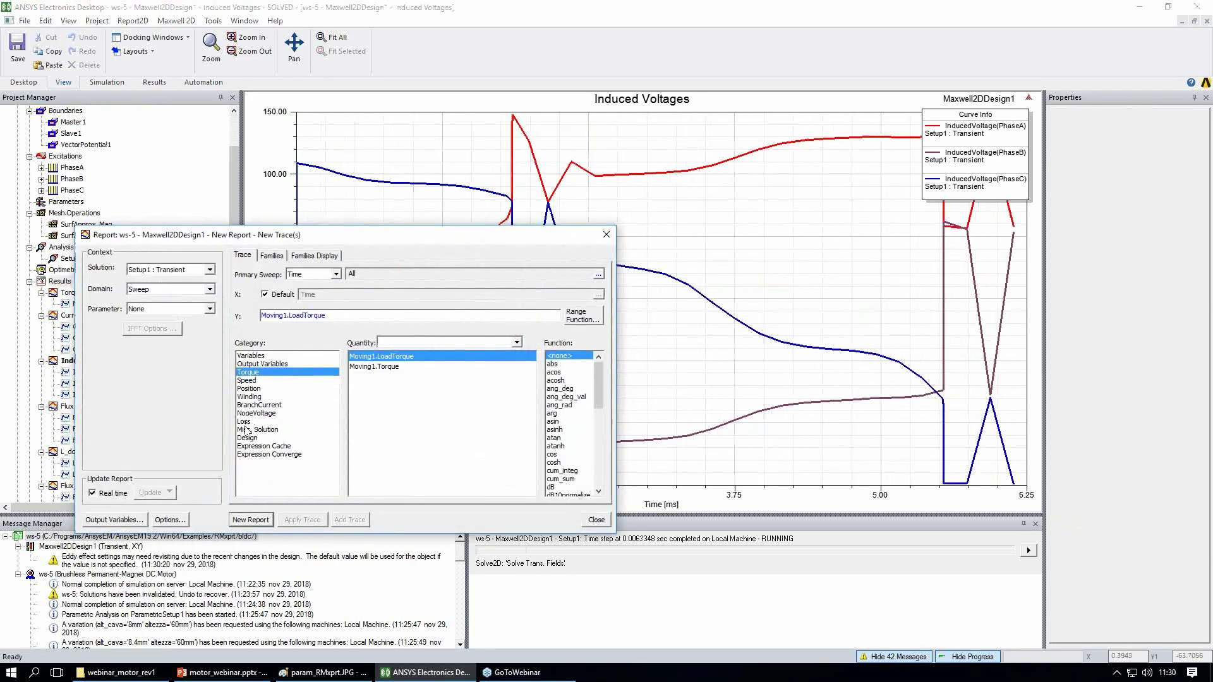
left_click(249, 421)
left_click(589, 521)
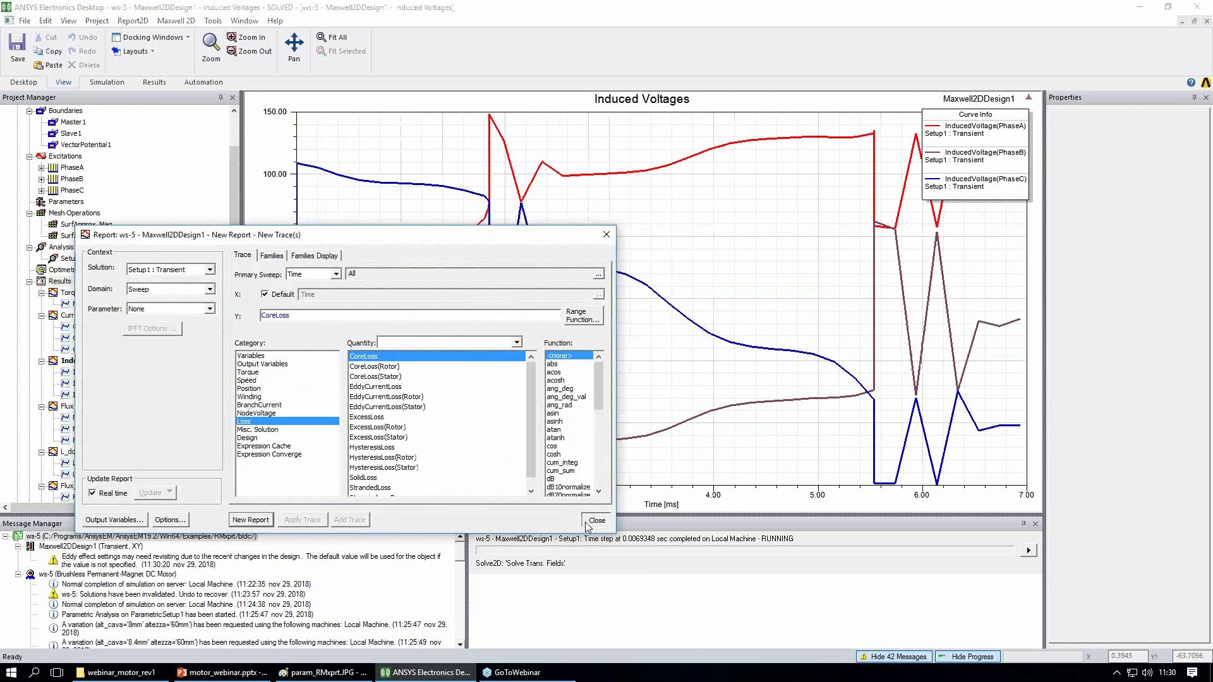
double_click(79, 294)
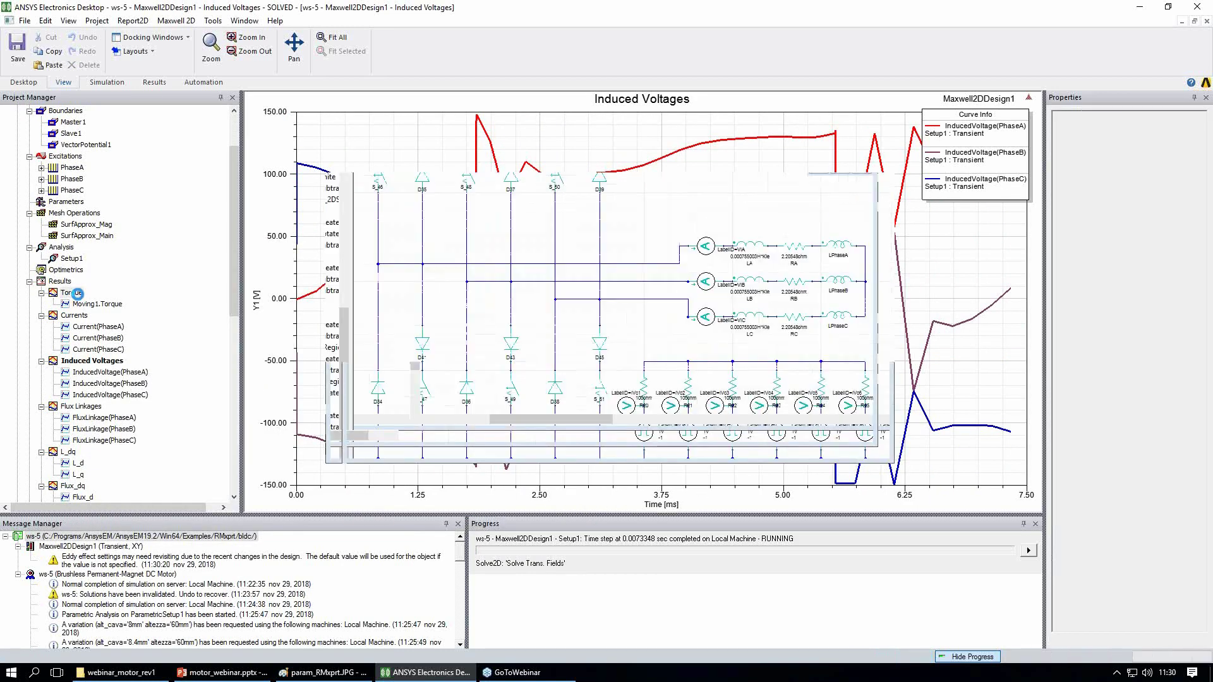
Step: Switch to PowerPoint and present motor_webinar.pptx from slide 15, advancing to the Electric Machines and Drives Simulation Workflow slide
left_click(252, 675)
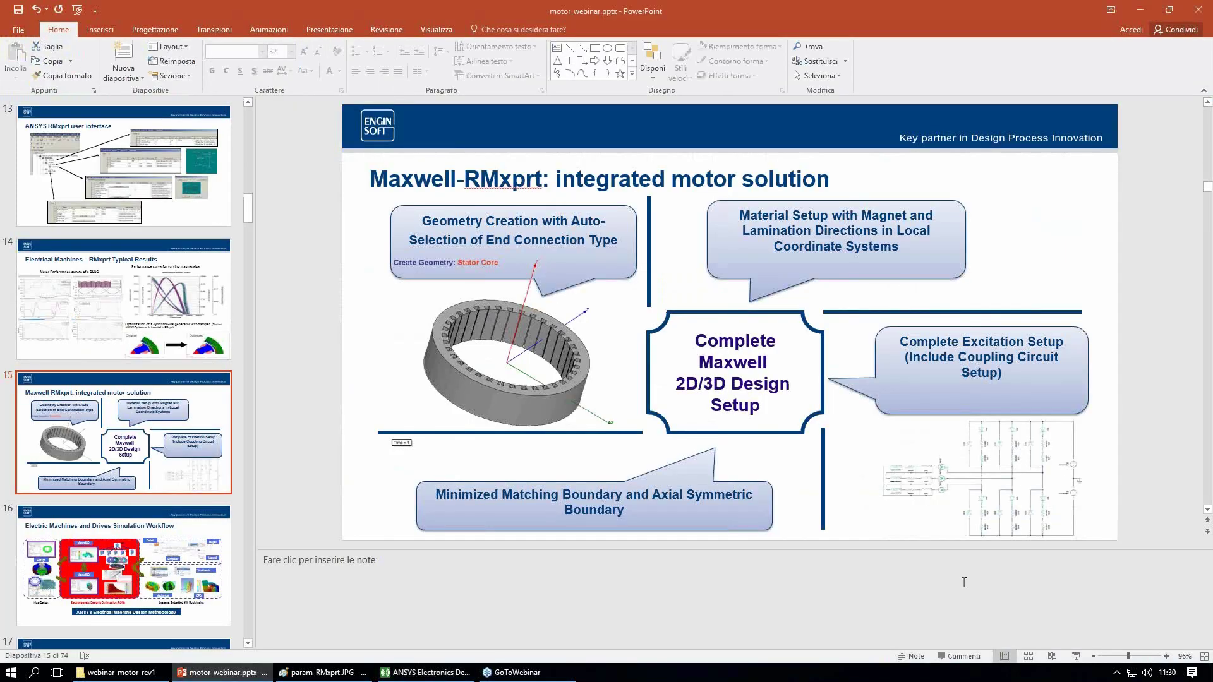
left_click(1076, 656)
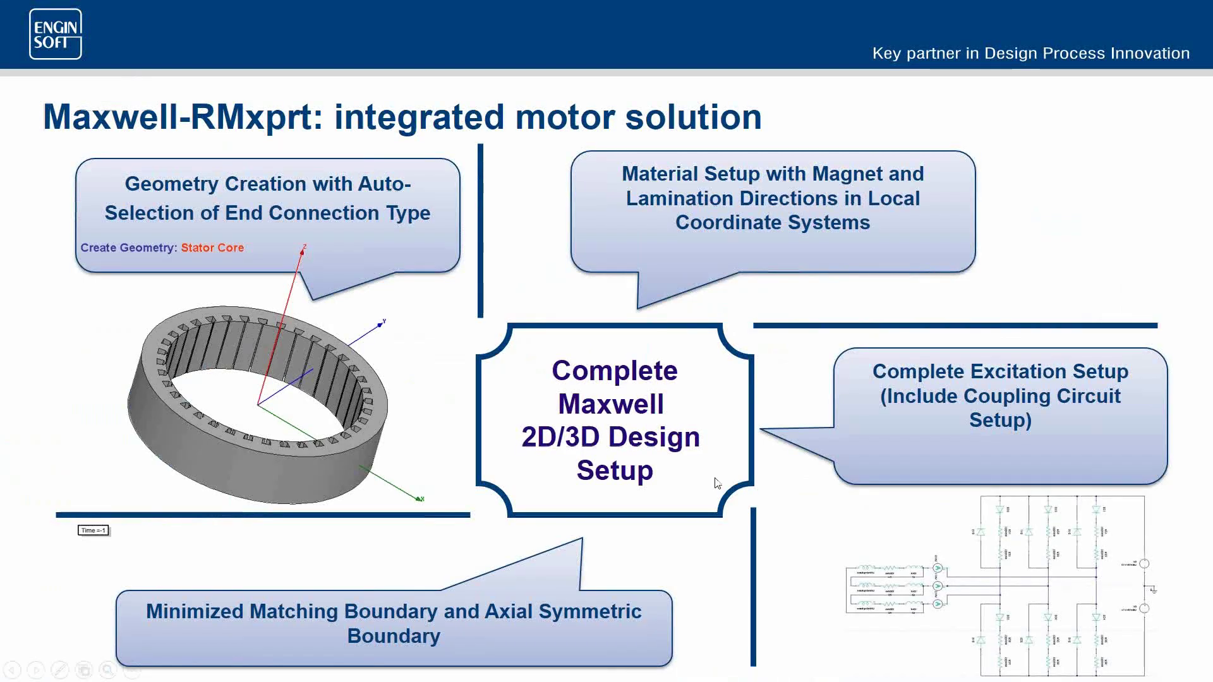
left_click(718, 484)
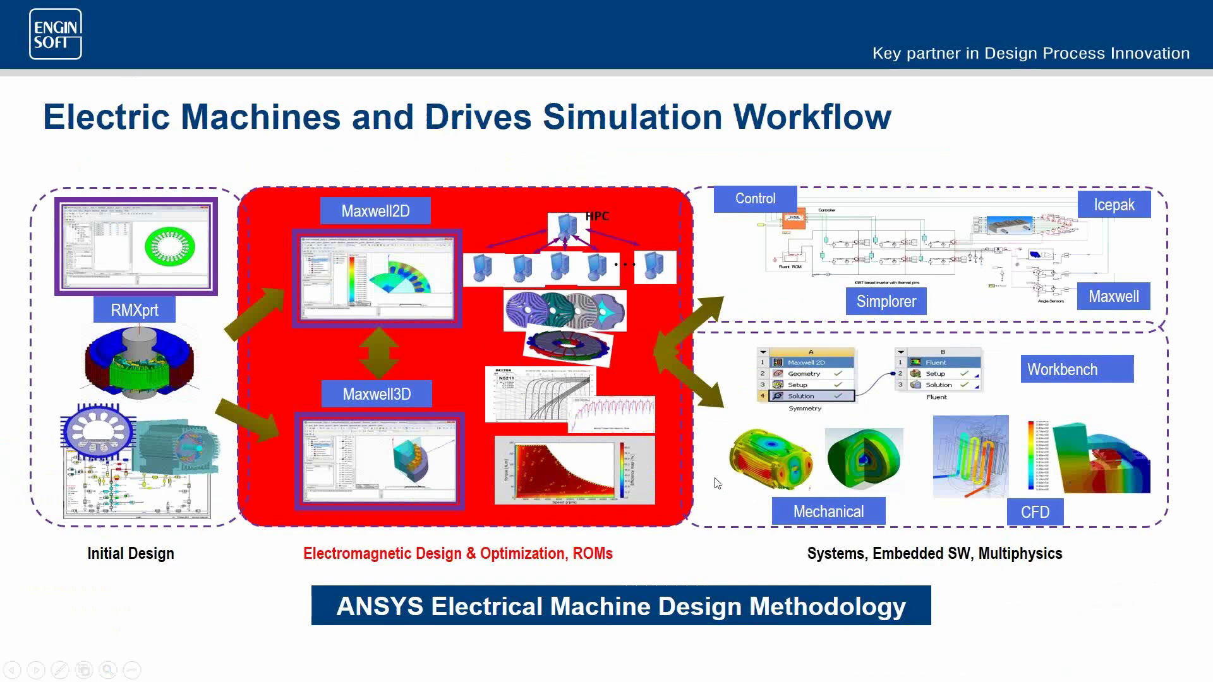
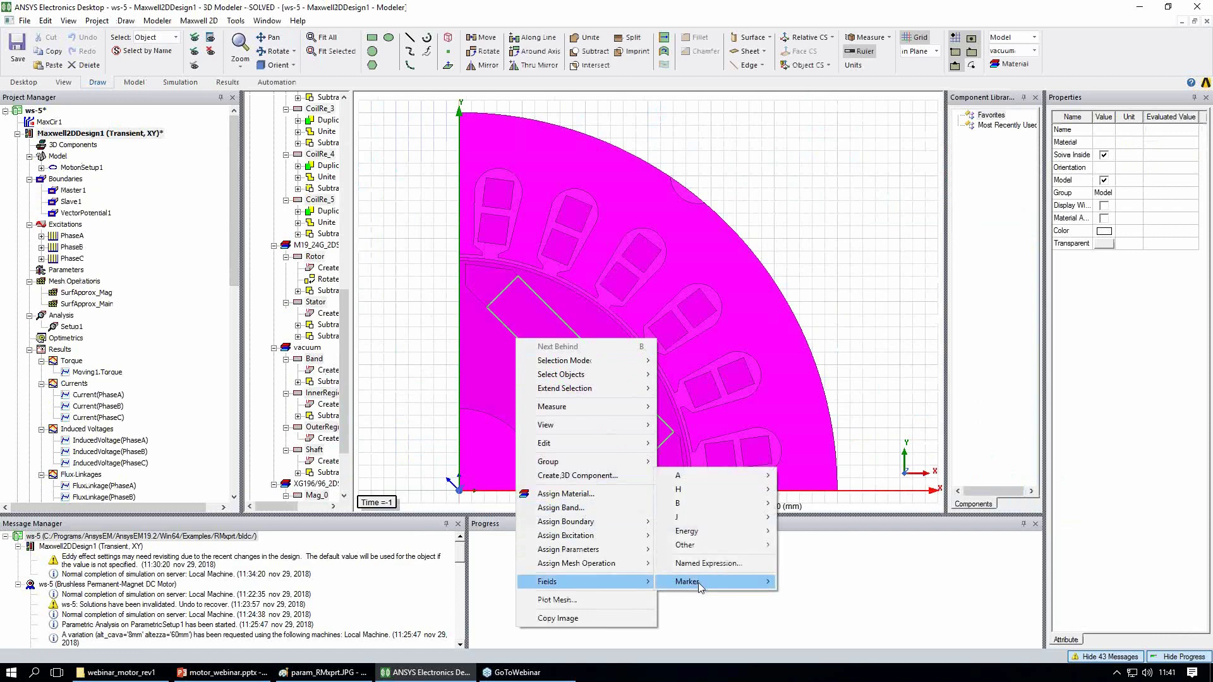
Step: Create a Mag_B field plot on all the selected objects of the 2D motor model
mouse_move(698, 503)
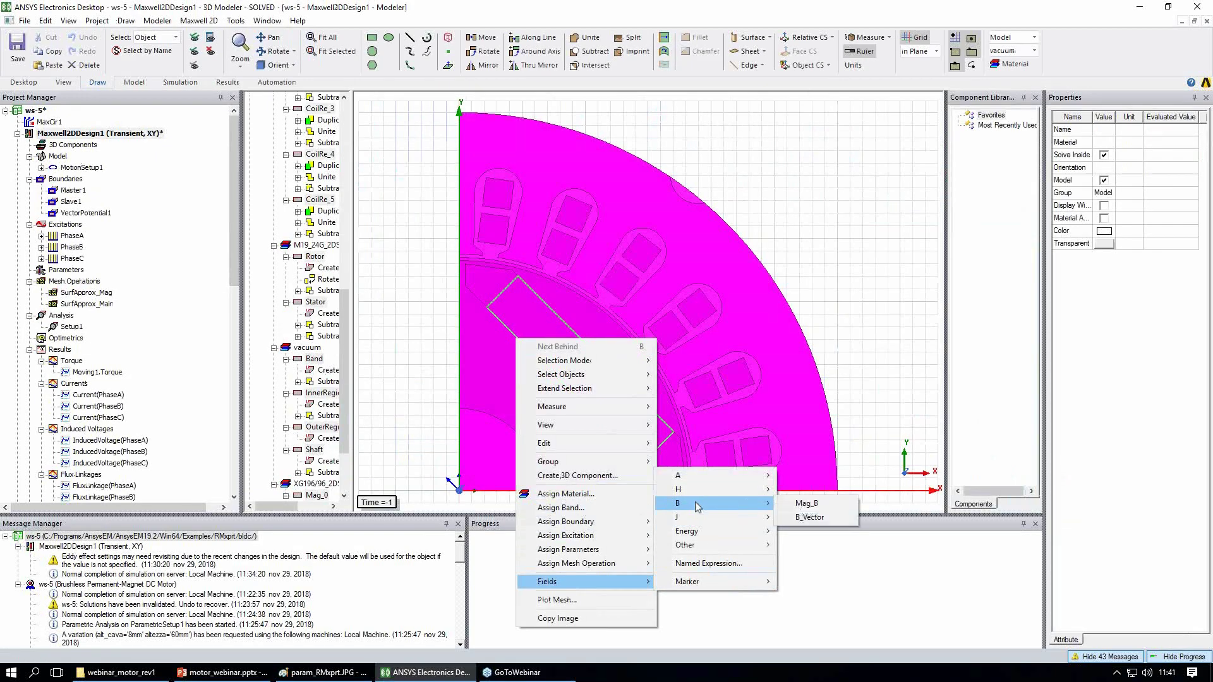
left_click(804, 504)
left_click(597, 446)
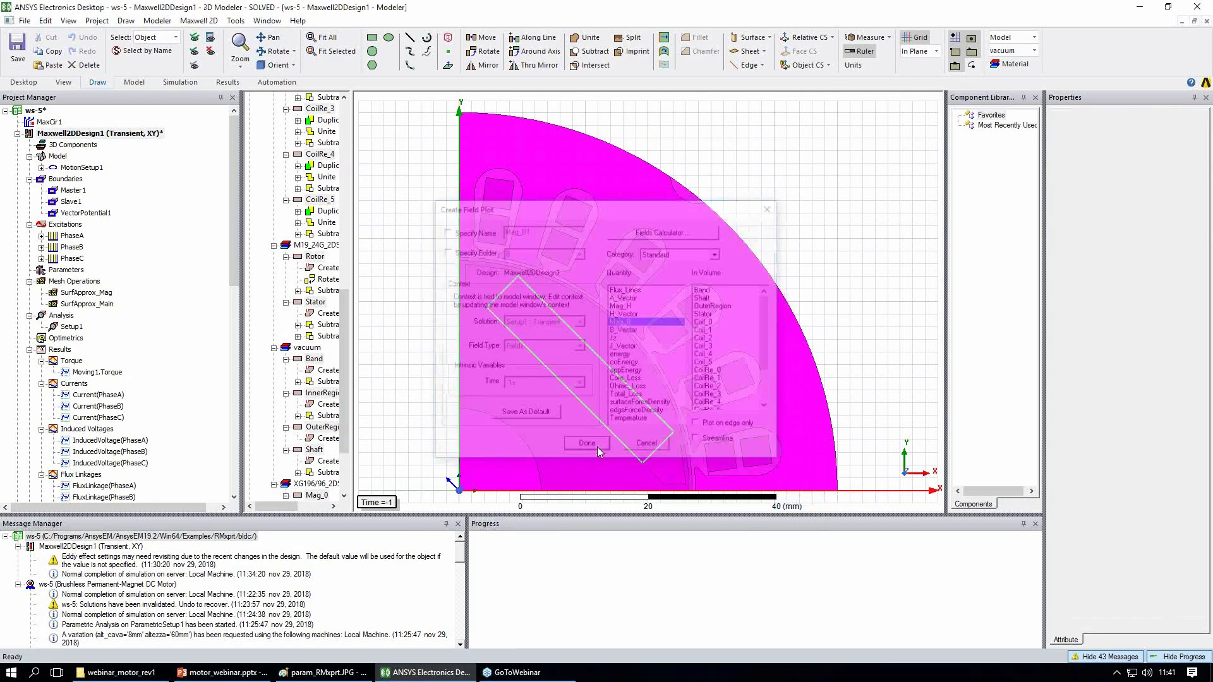
Step: Set the view context of the Mag_B1 overlay to 0.019996 s for the Setup1 transient solution
left_click_drag(235, 281, 225, 493)
scroll(126, 304, "up", 4)
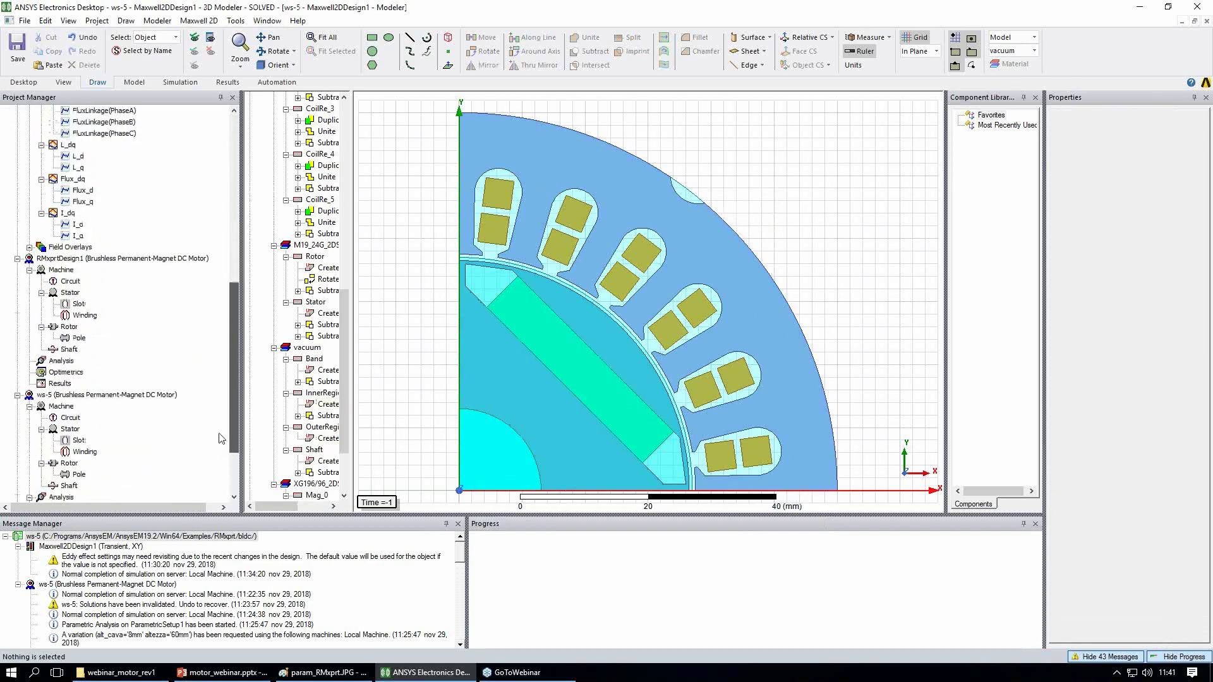
left_click(70, 308)
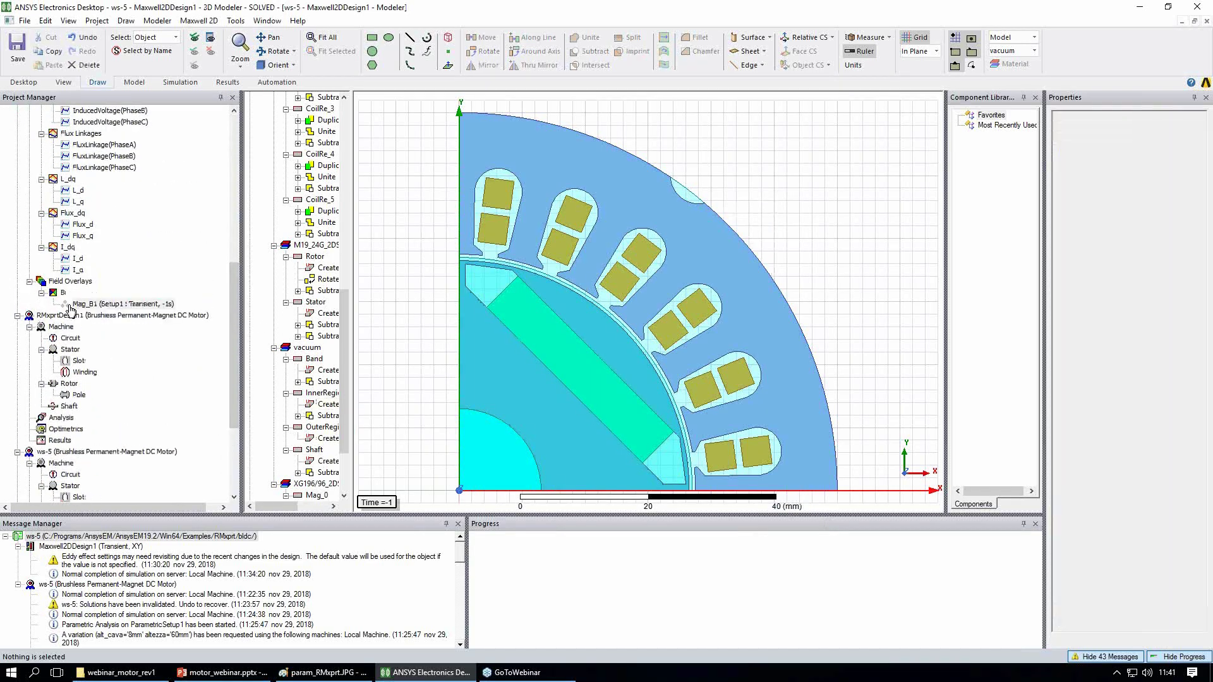
double_click(373, 504)
left_click(681, 283)
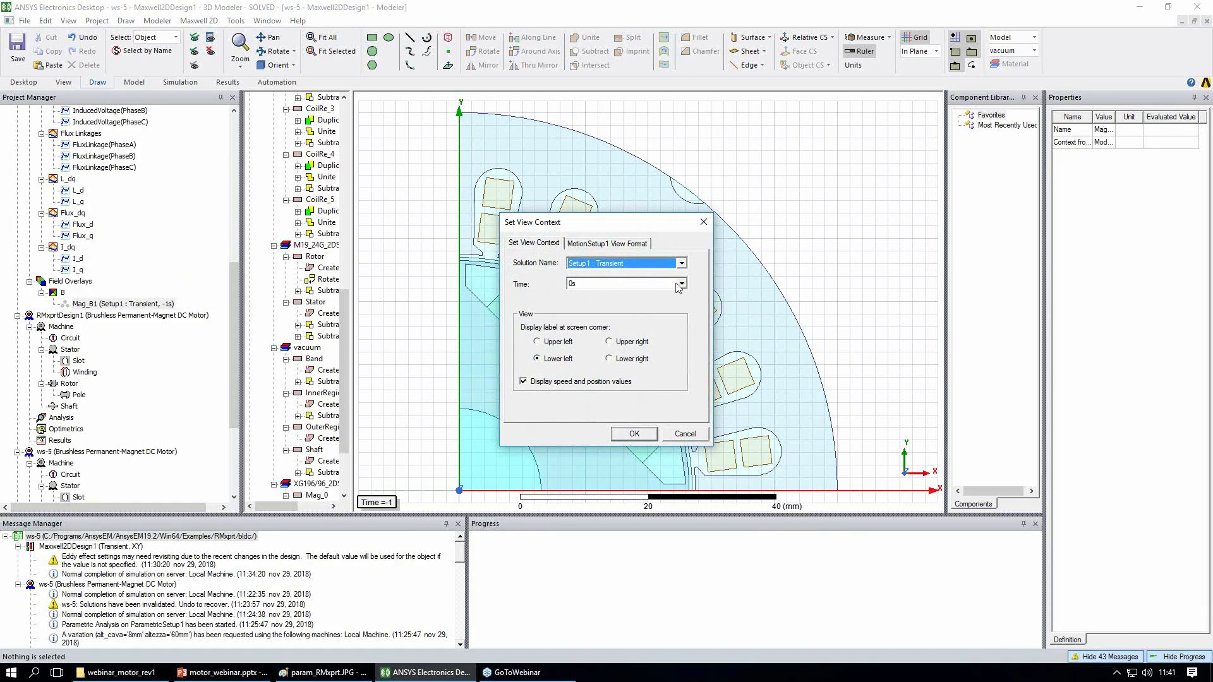
left_click(616, 331)
left_click(633, 434)
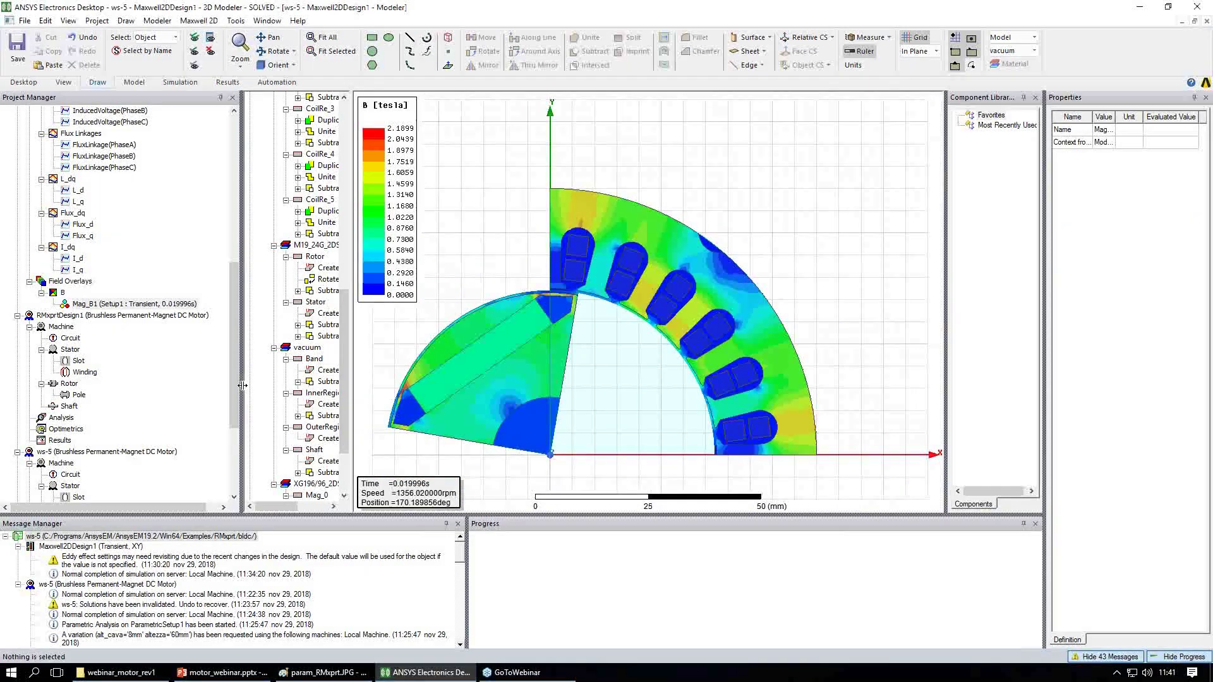
Step: Create a Maxwell 3D design from Setup1 of the ws-5 brushless permanent-magnet motor
left_click_drag(237, 390, 238, 453)
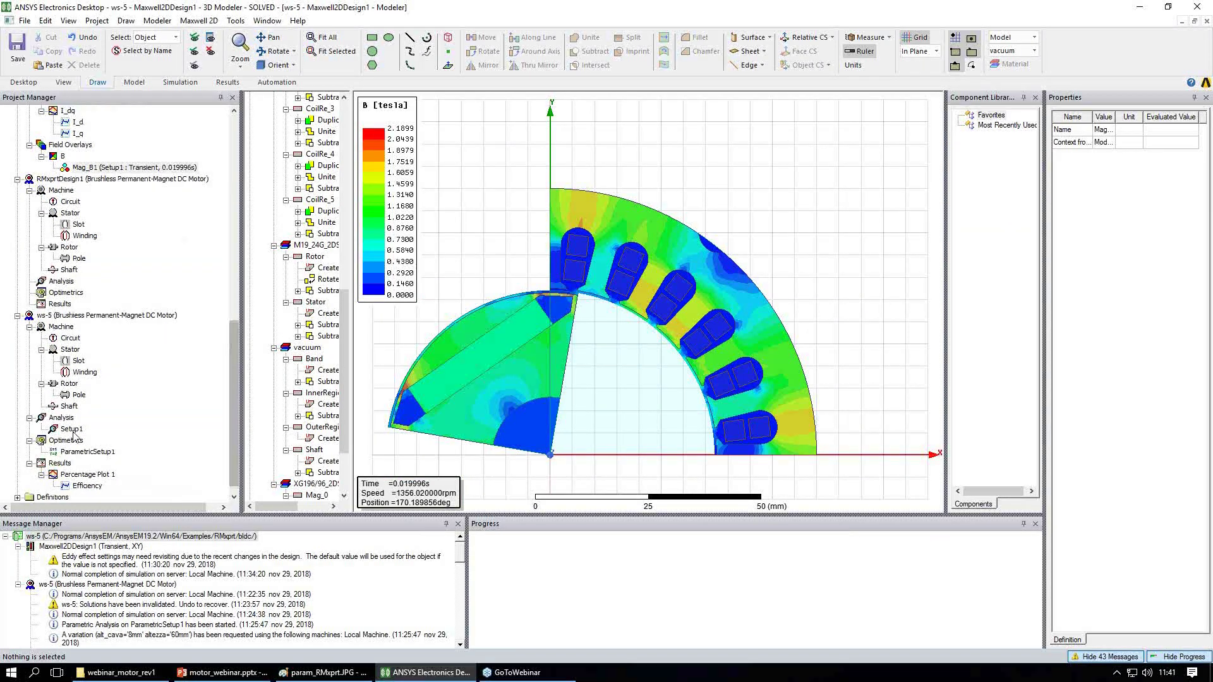
right_click(72, 431)
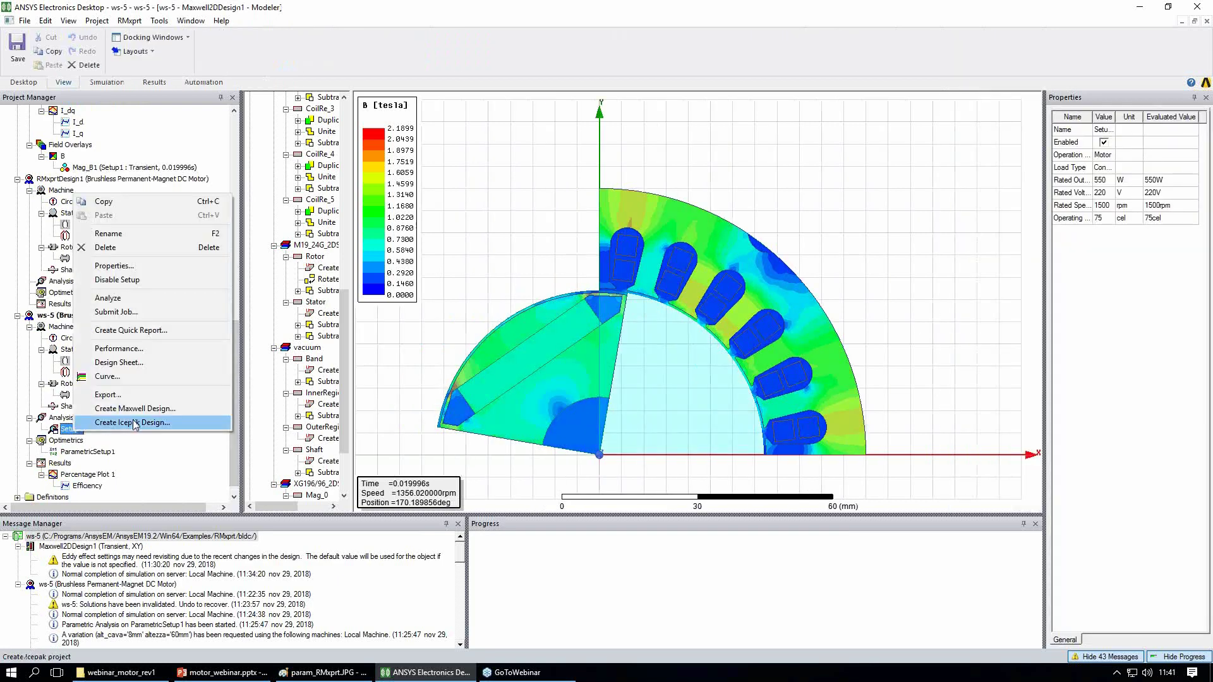
left_click(127, 409)
left_click(660, 309)
left_click(611, 326)
left_click(571, 369)
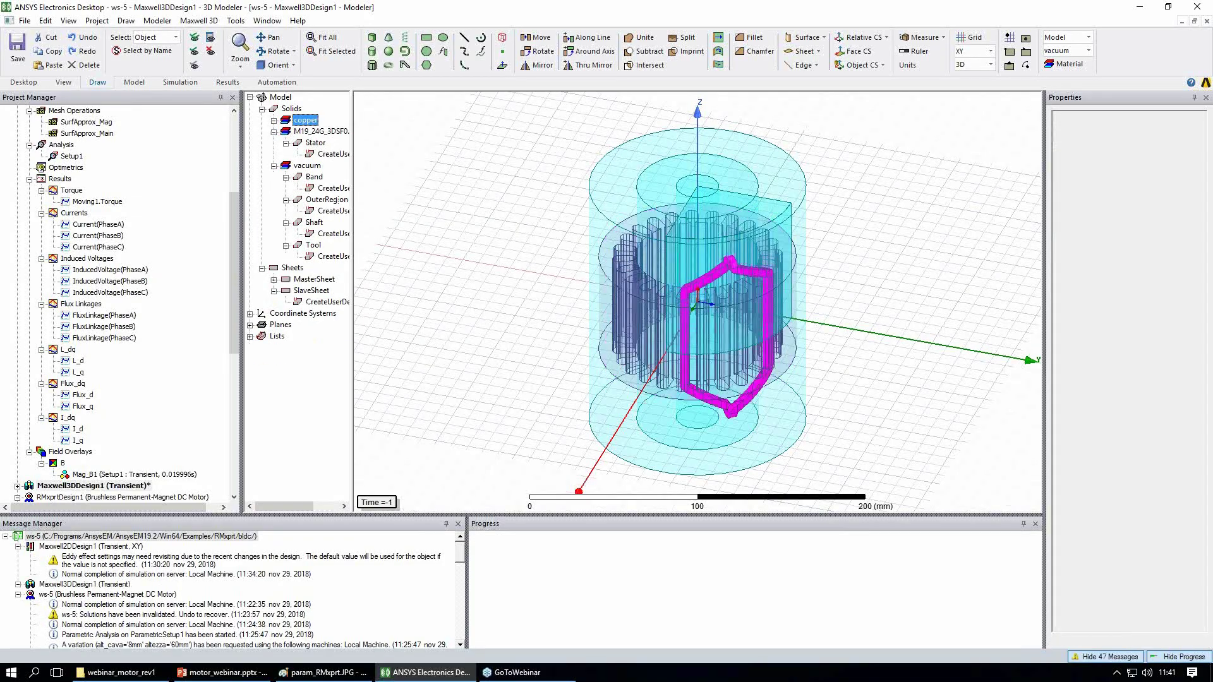
Step: Switch to PowerPoint, present the New Electrical Machine Toolkit slide and open its Electric_Machine_Design_Toolkit video
left_click(229, 675)
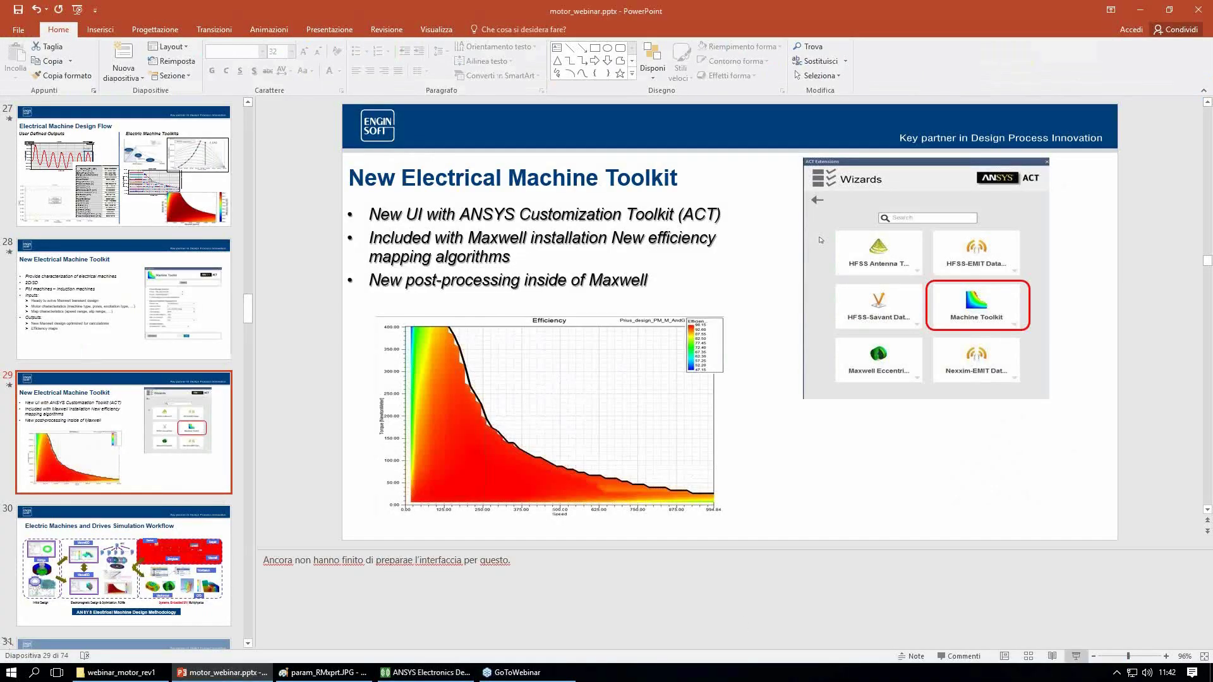
left_click(1076, 657)
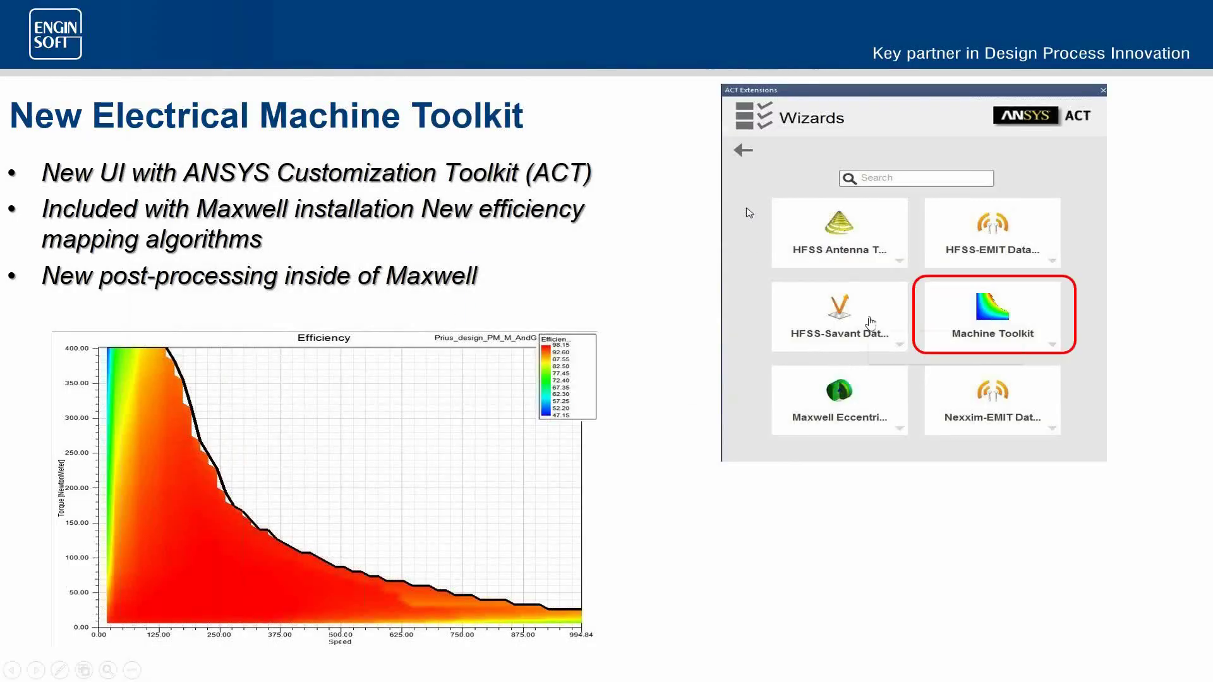
left_click(661, 423)
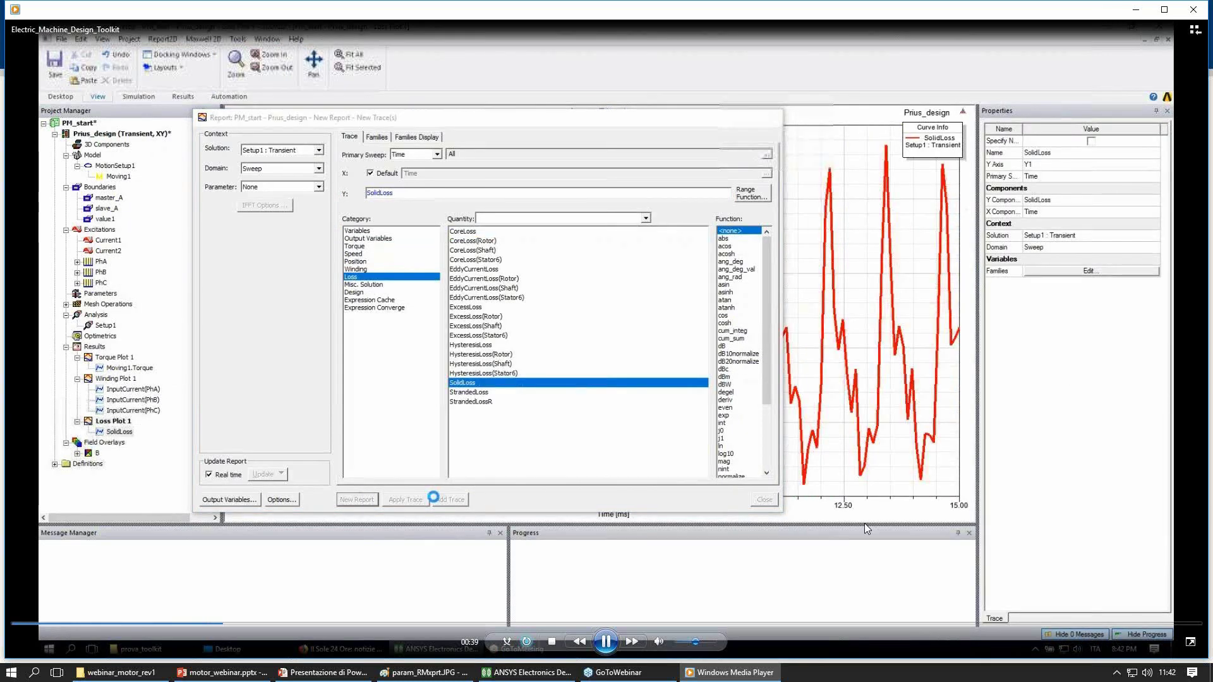
Step: Play the Electric_Machine_Design_Toolkit video, pausing and resuming it, to review the toolkit's DOE settings and OutputPower map
left_click(604, 650)
left_click(604, 650)
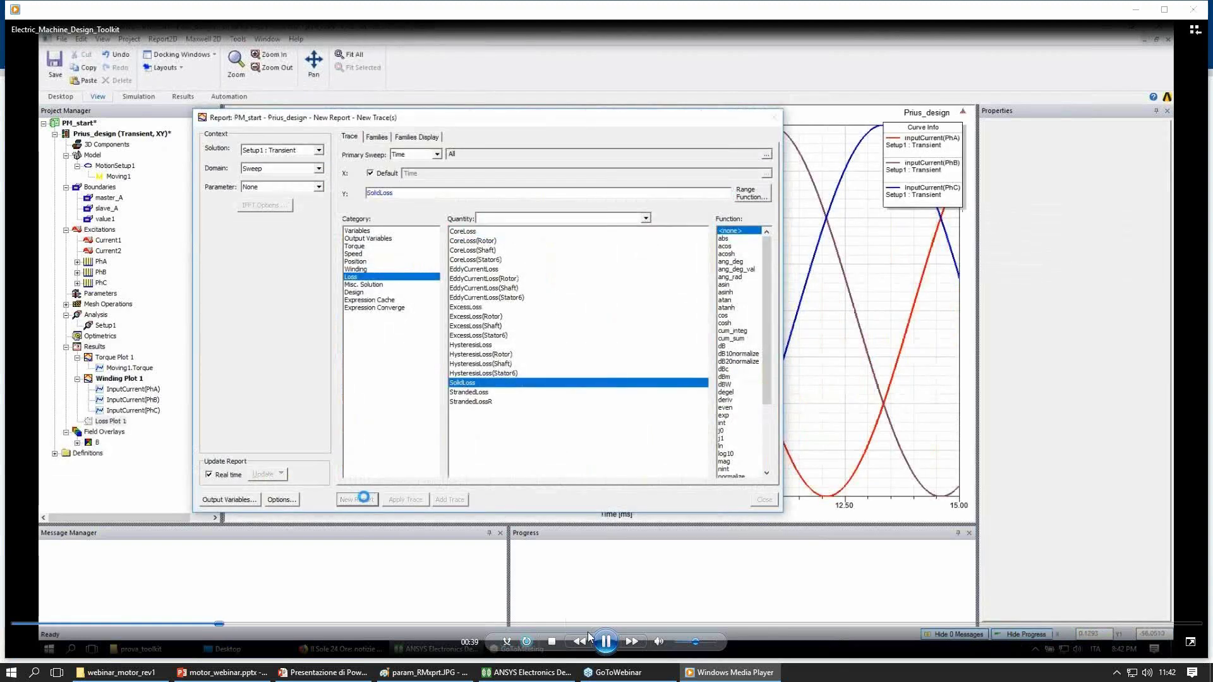
left_click(605, 642)
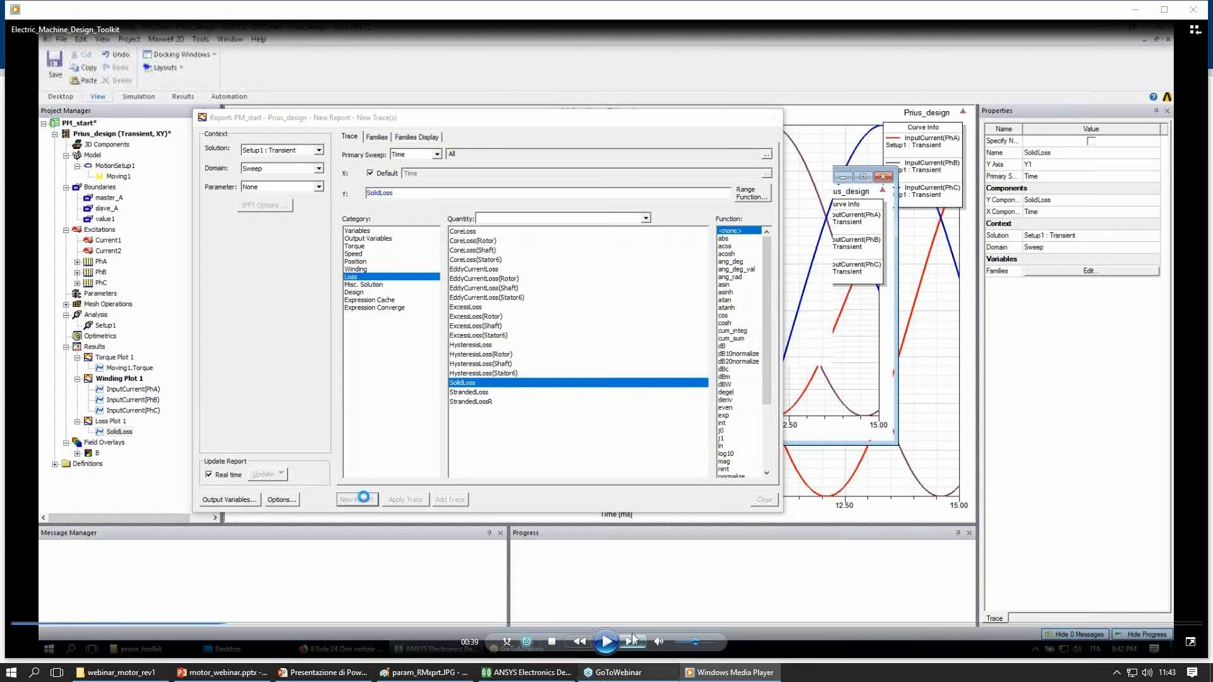
left_click(613, 643)
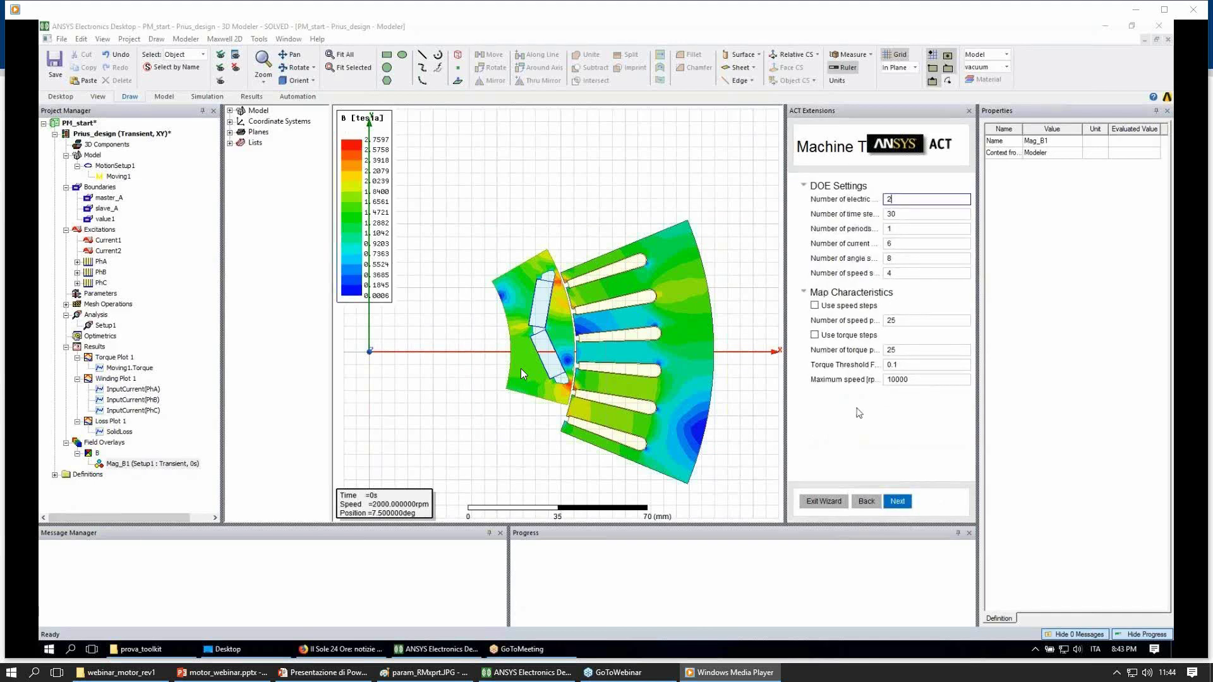
left_click_drag(786, 299, 732, 281)
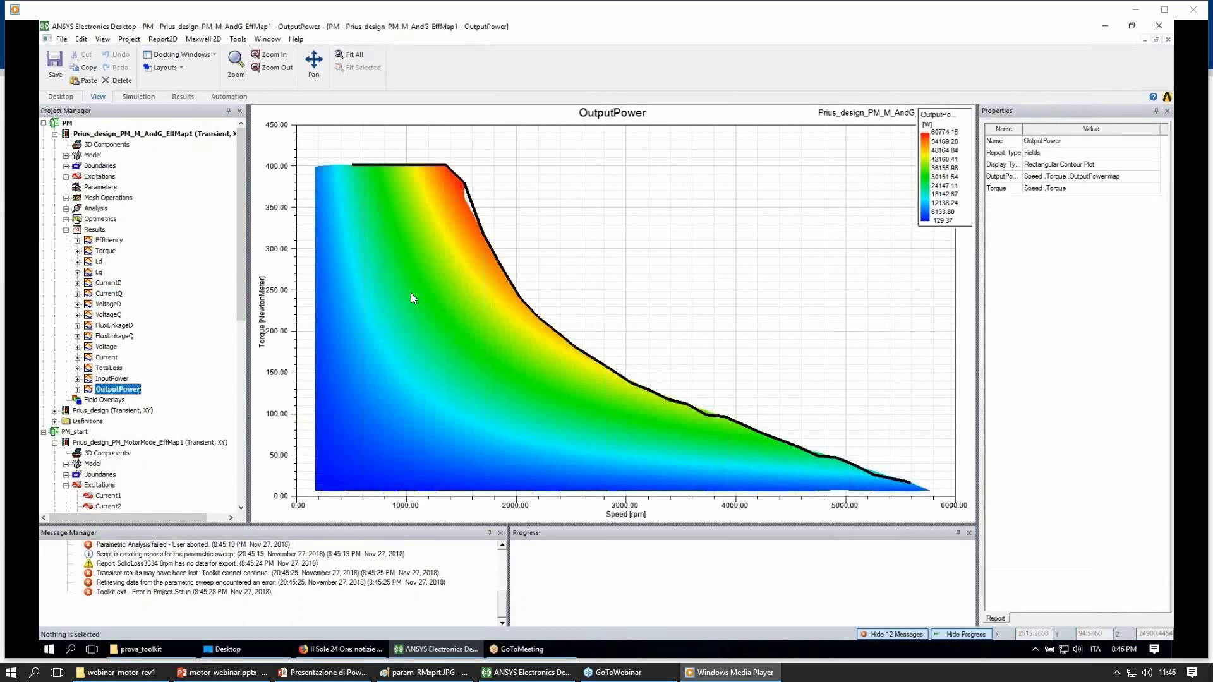
mouse_move(600, 580)
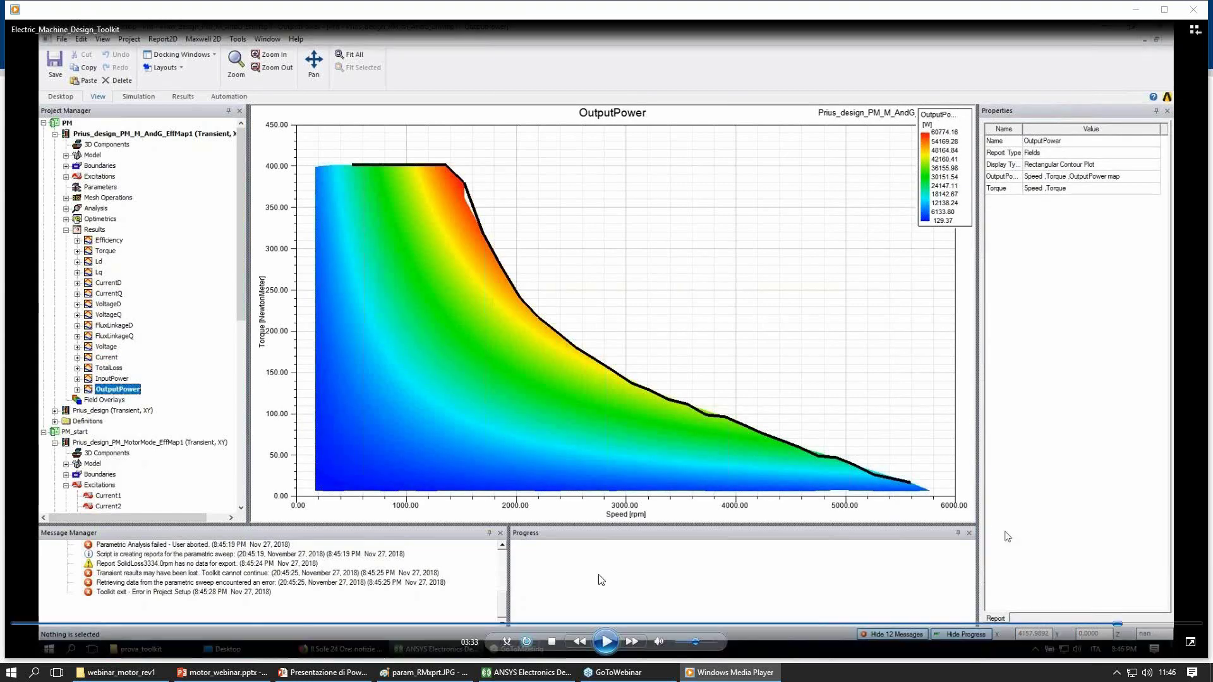
Step: Close the Electric_Machine_Design_Toolkit video, return to the PowerPoint slide show and advance to the Electric Machines and Drives Simulation Workflow slide
left_click(1195, 10)
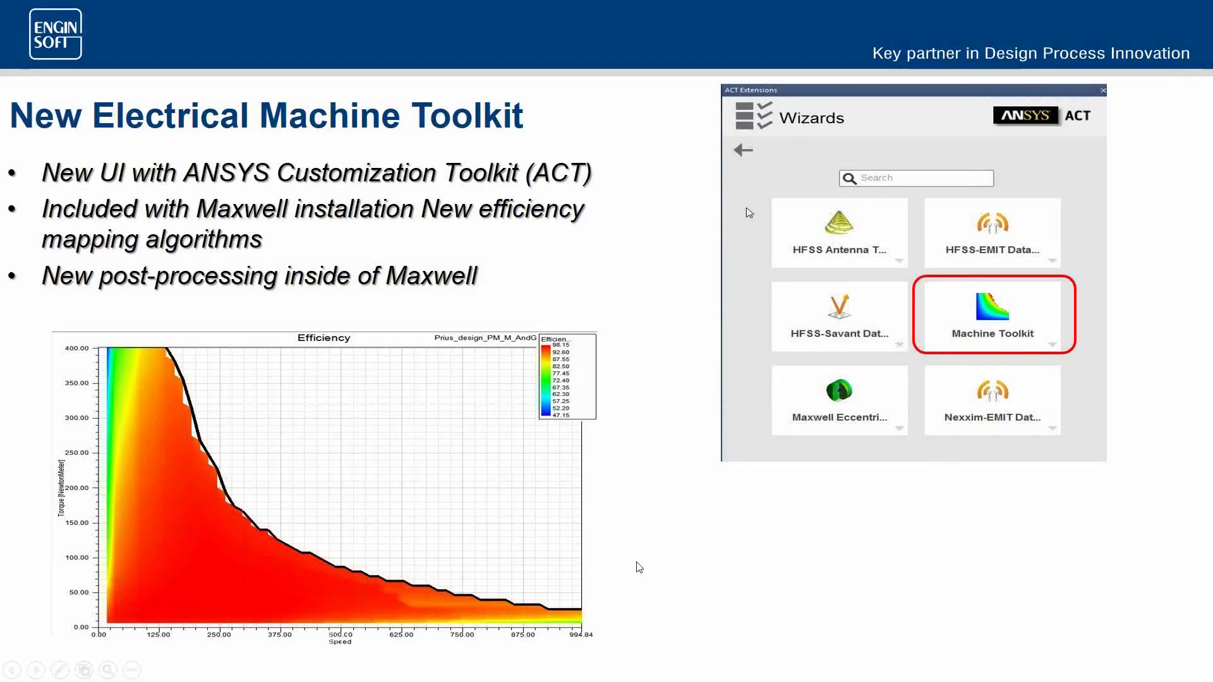
left_click(641, 563)
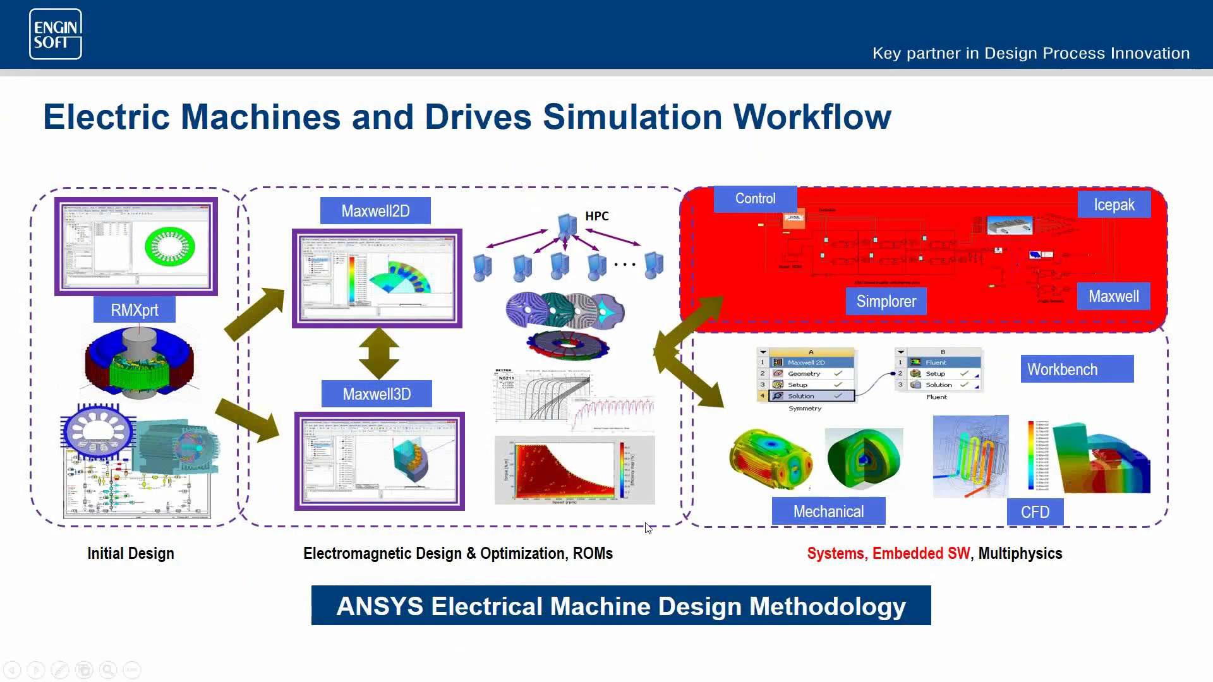
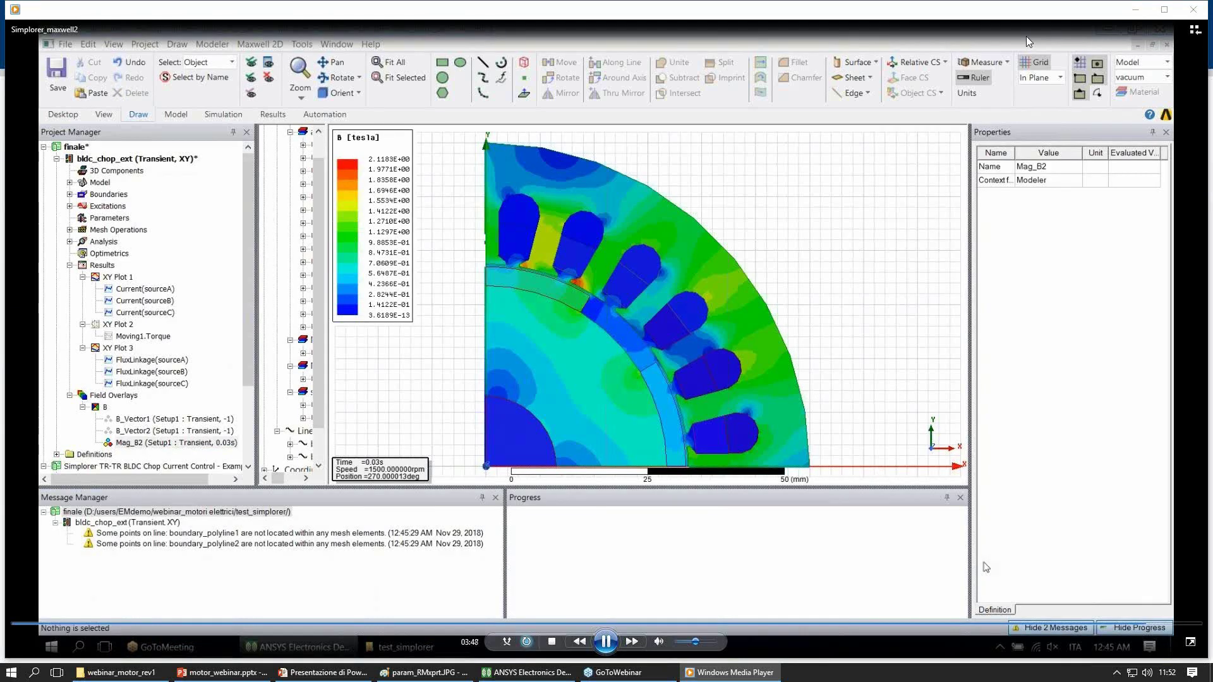
Step: Pause and close the Simplorer_maxwell2 video, then advance the PowerPoint slide show to the Products in ANSYS Maxwell slide
left_click(605, 644)
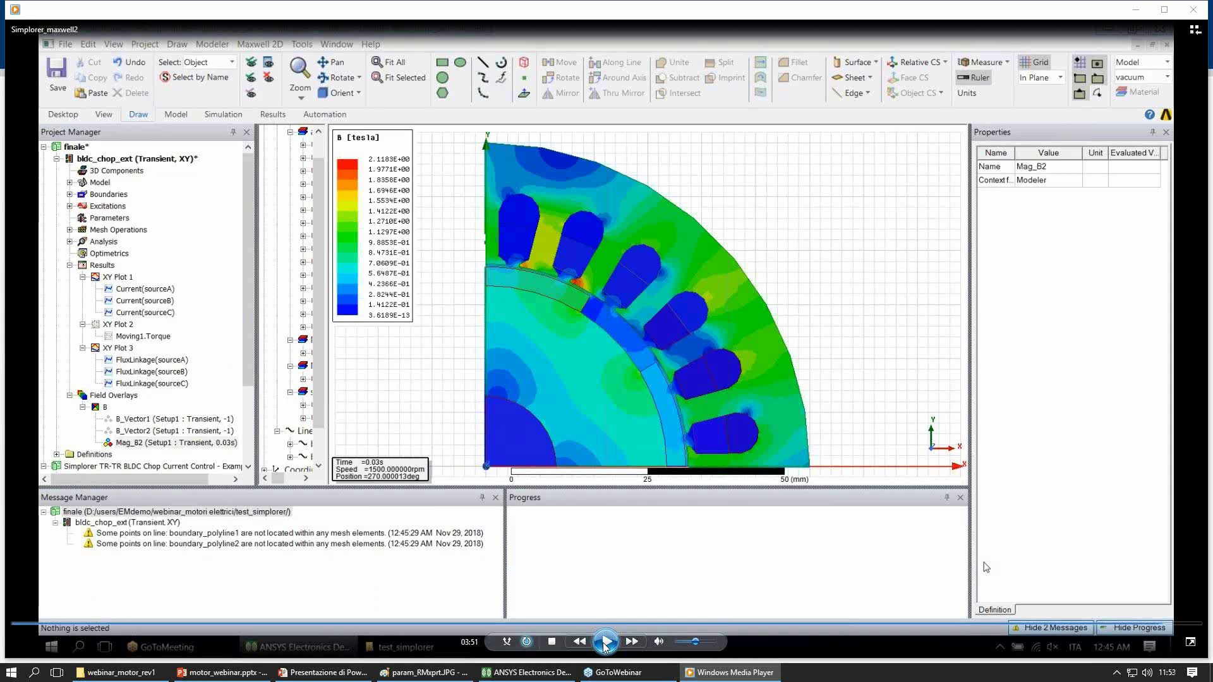
left_click(1194, 8)
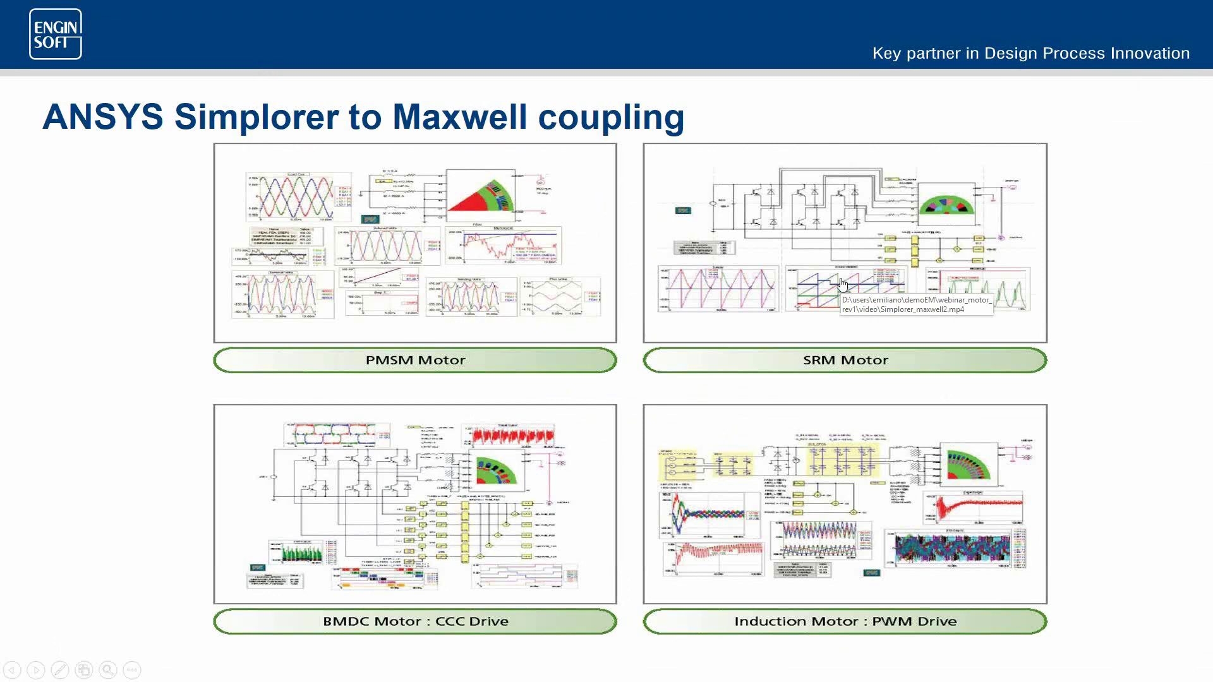
key("Right")
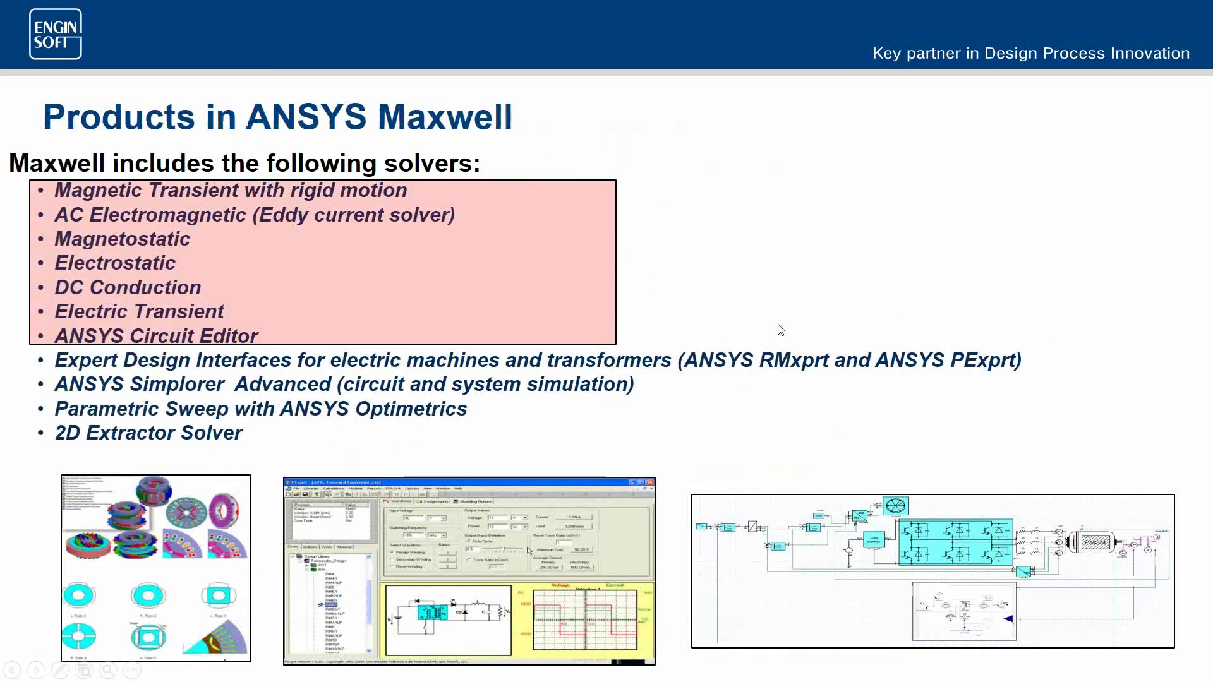
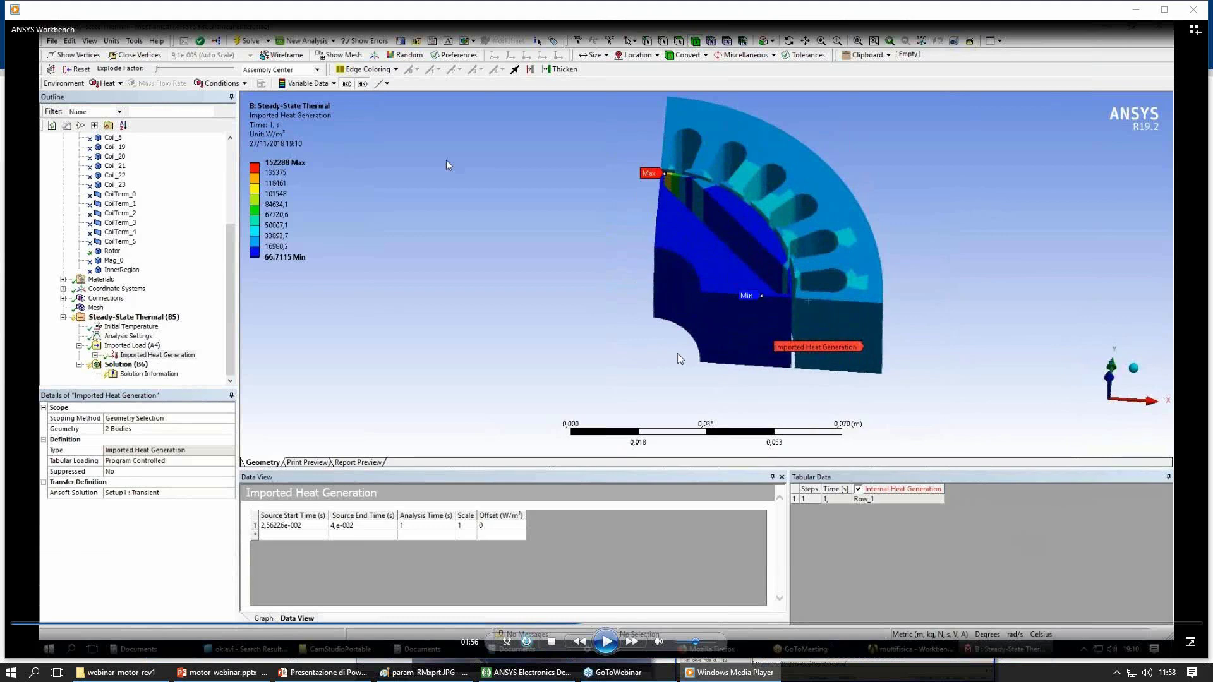
Step: Play the ANSYS Workbench video, pausing and resuming it, to review the imported heat generation, surface force density and thermal-structural project links
left_click(608, 650)
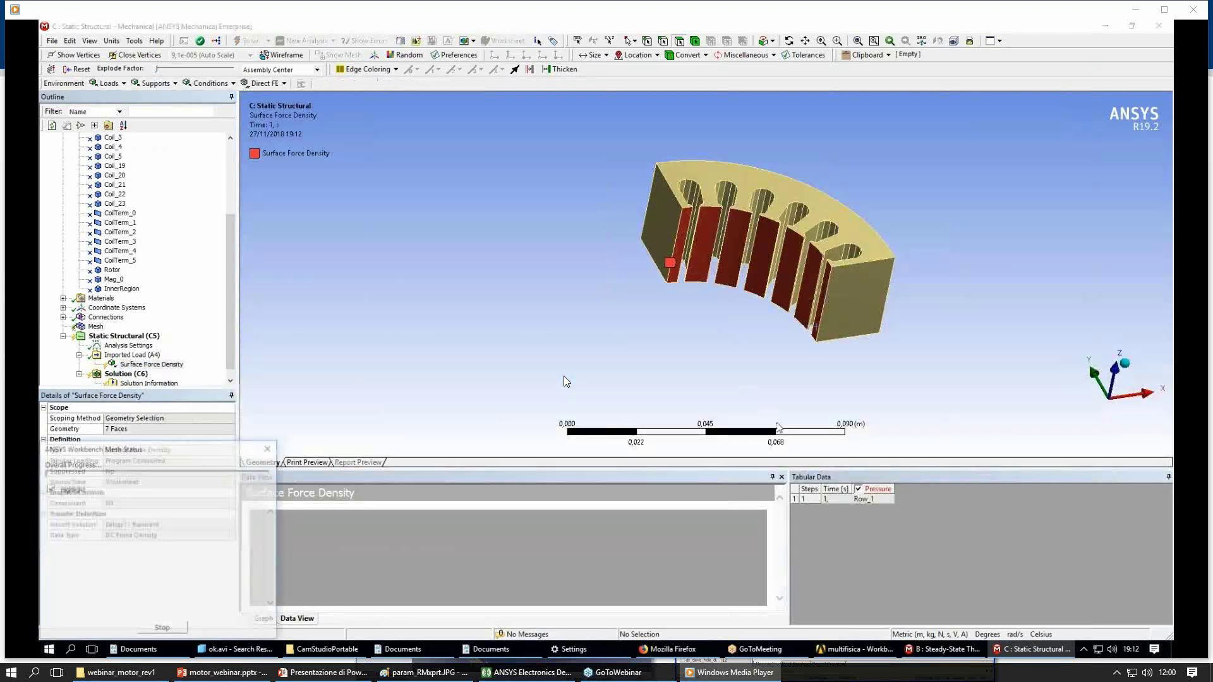
mouse_move(1026, 540)
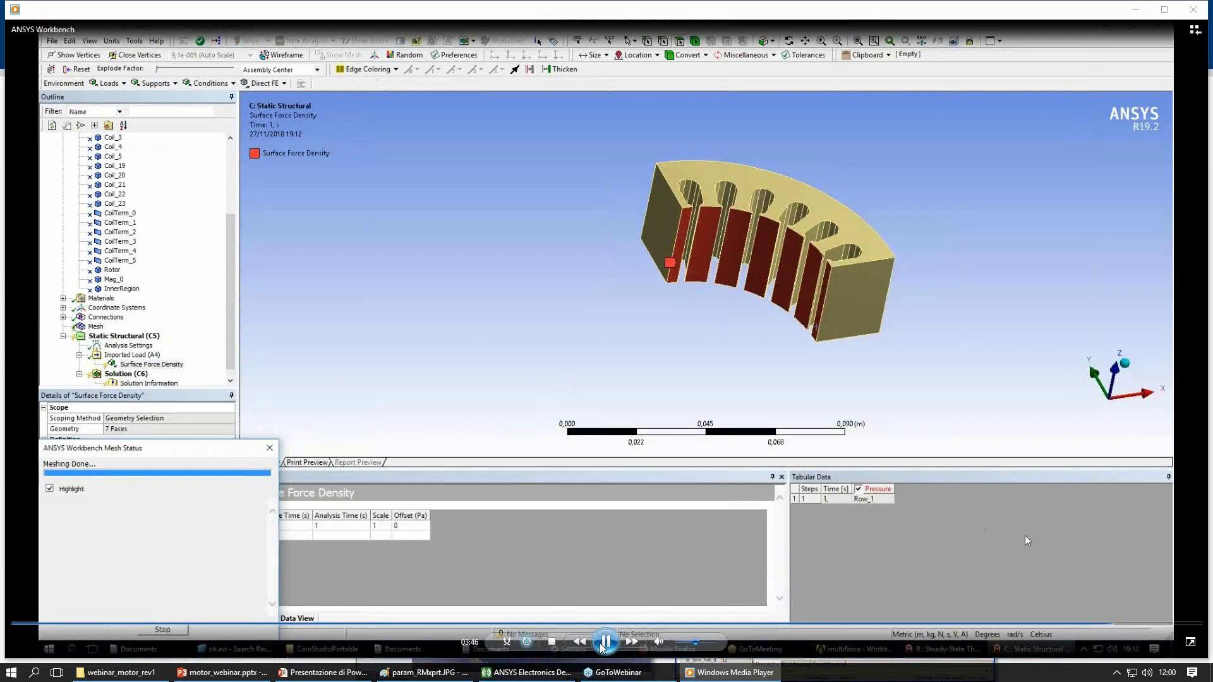
left_click(605, 642)
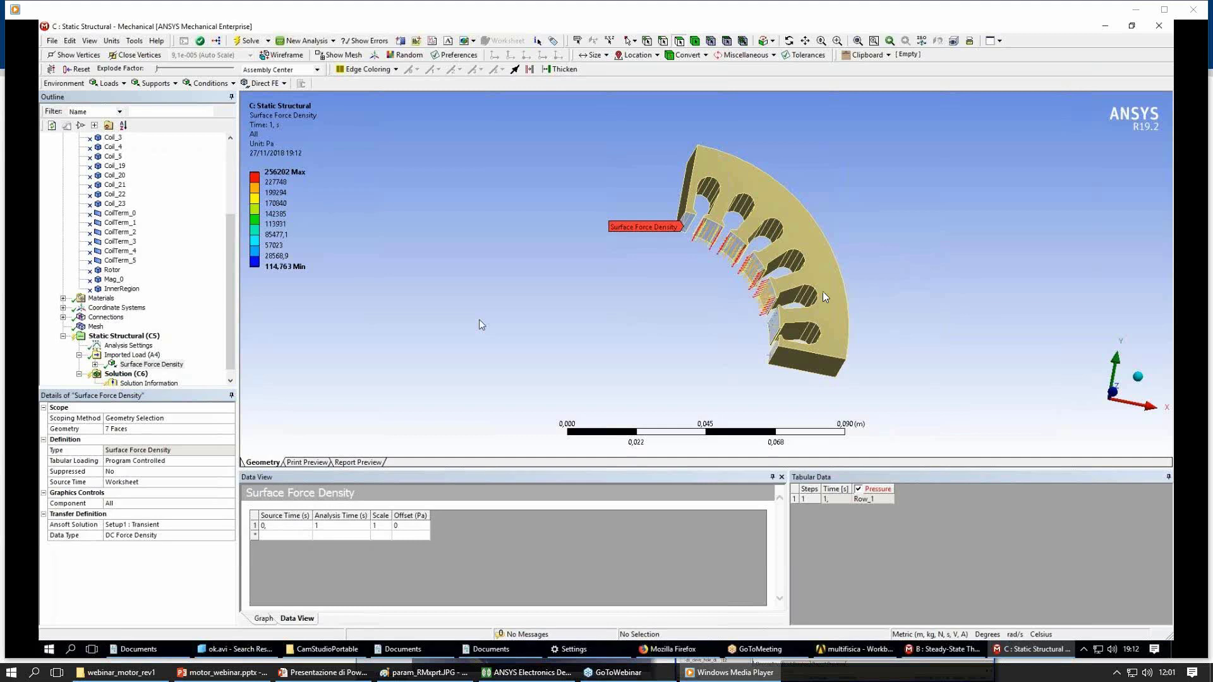
mouse_move(838, 260)
left_click(603, 646)
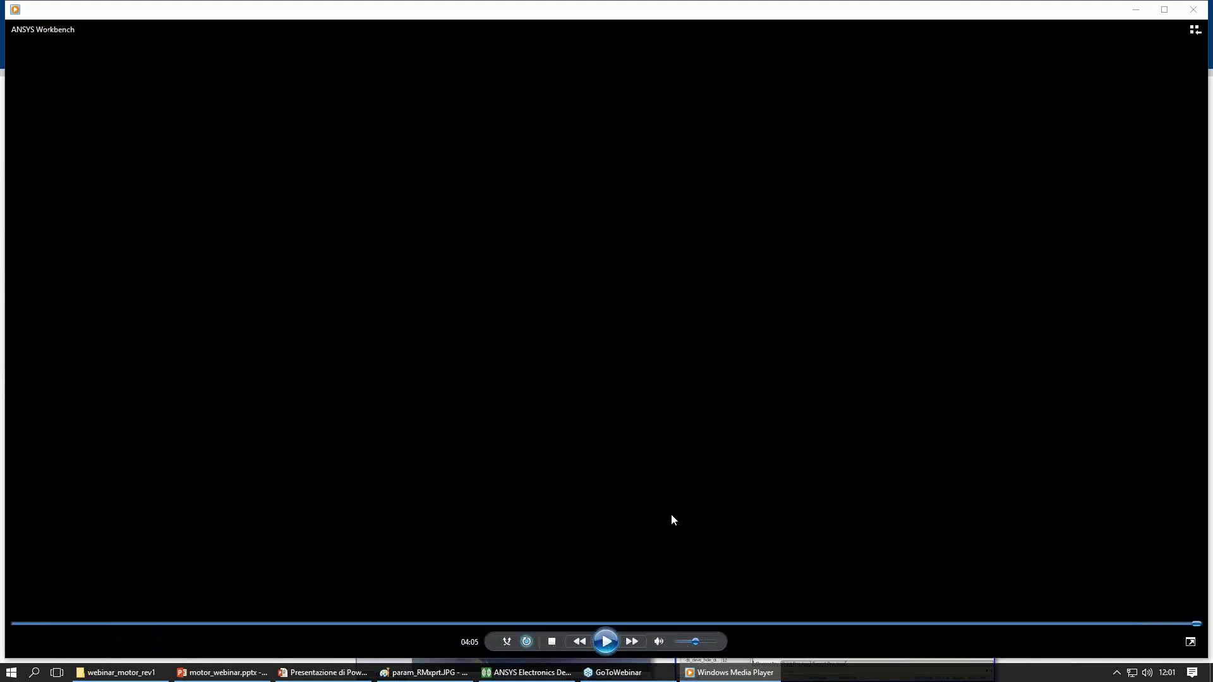
left_click(606, 642)
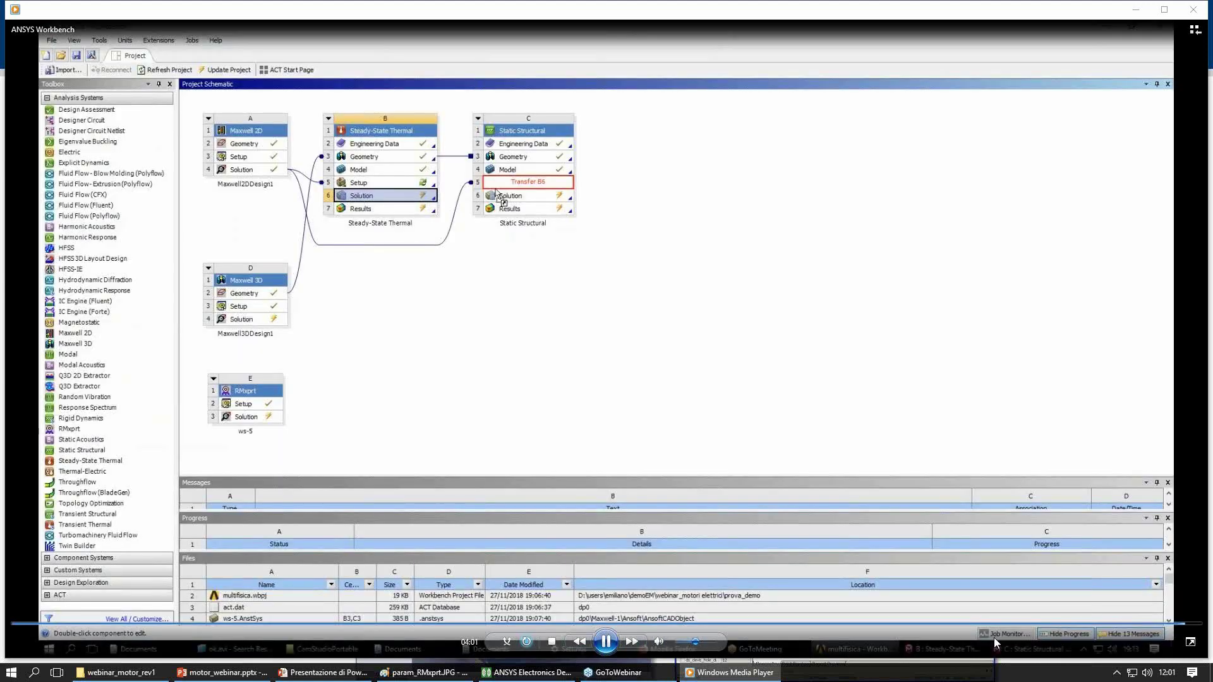
left_click(421, 203)
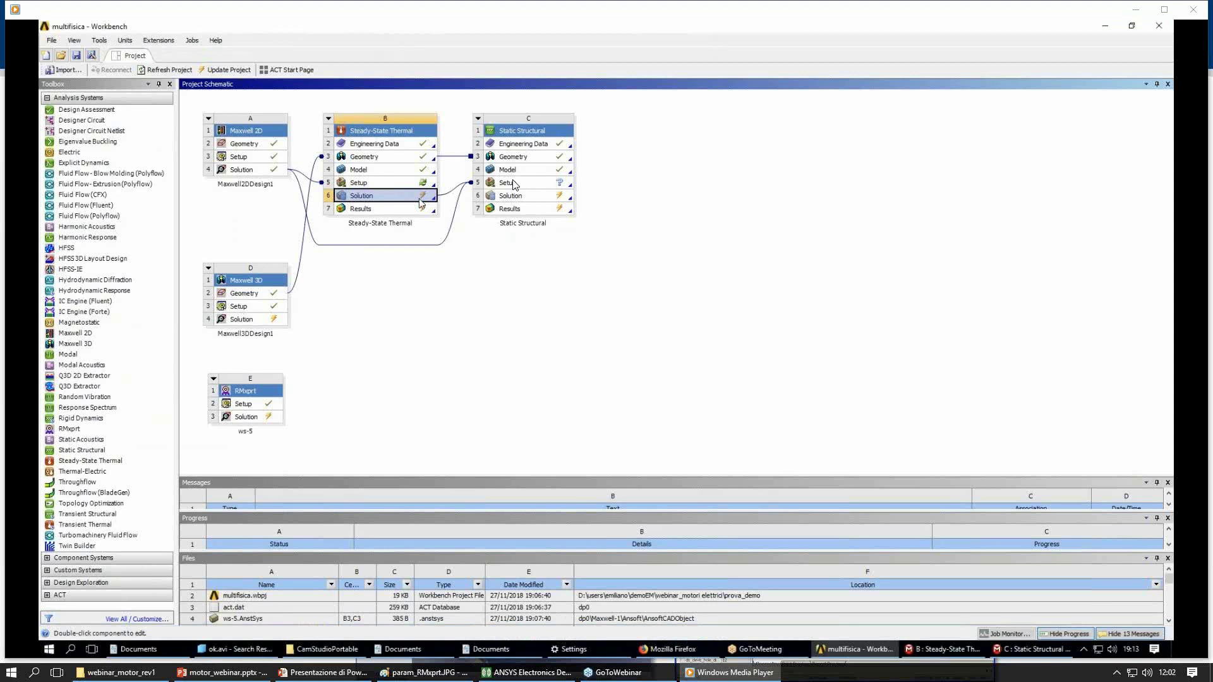
mouse_move(228, 250)
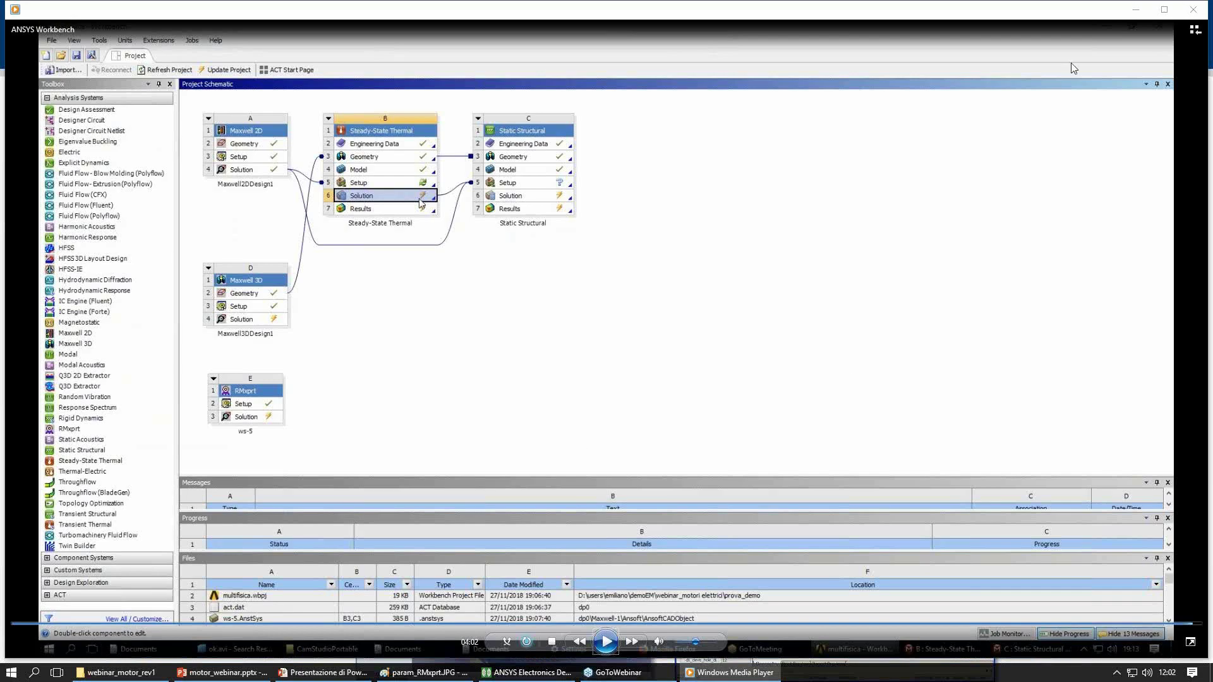
Step: Close the ANSYS Workbench video and advance the PowerPoint slide show to the Material temperatures affect key properties slide
left_click(1194, 10)
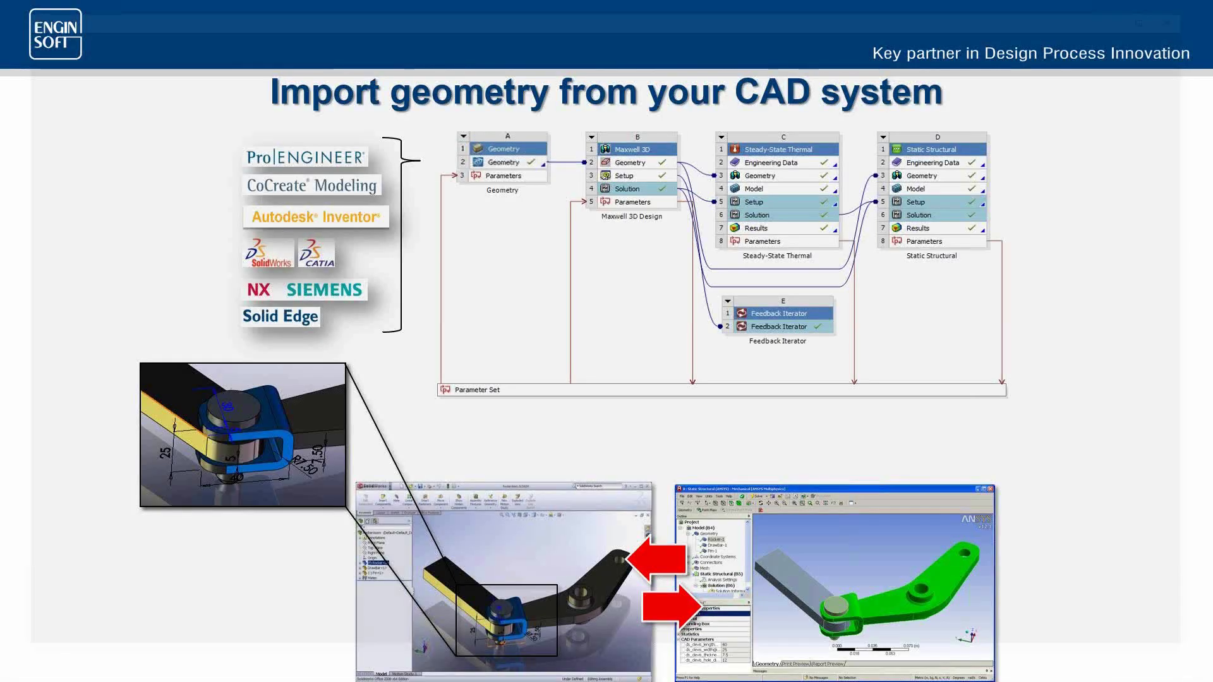
left_click(795, 424)
left_click(749, 441)
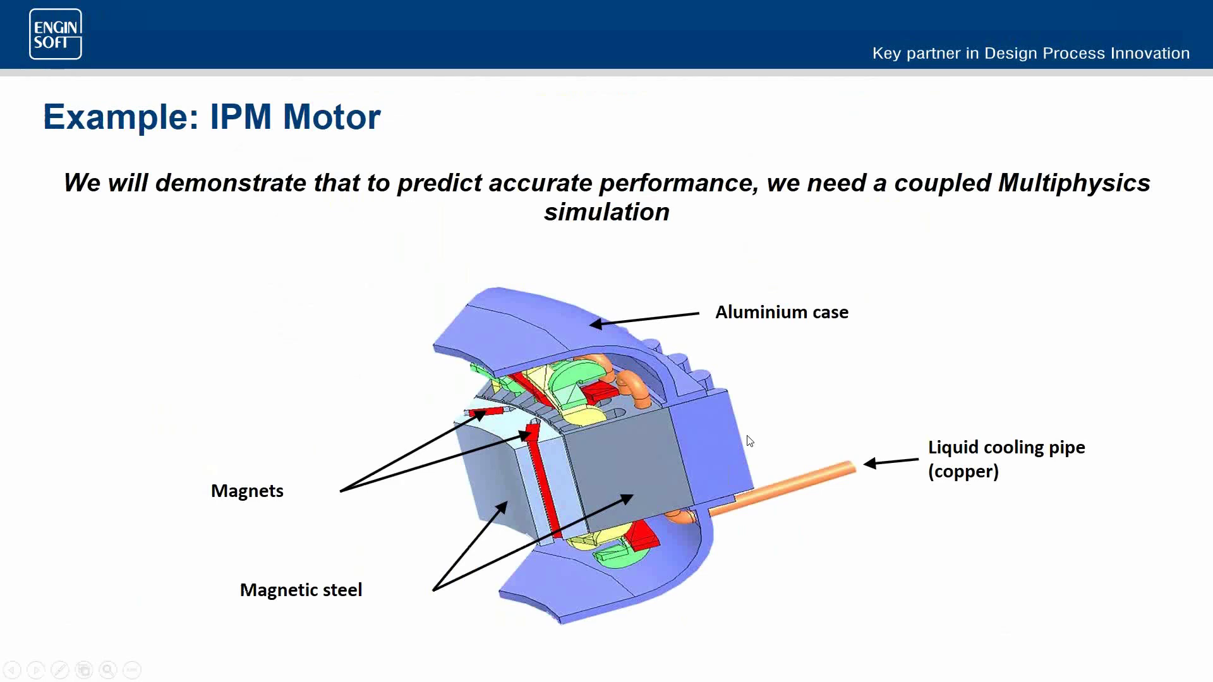
left_click(750, 441)
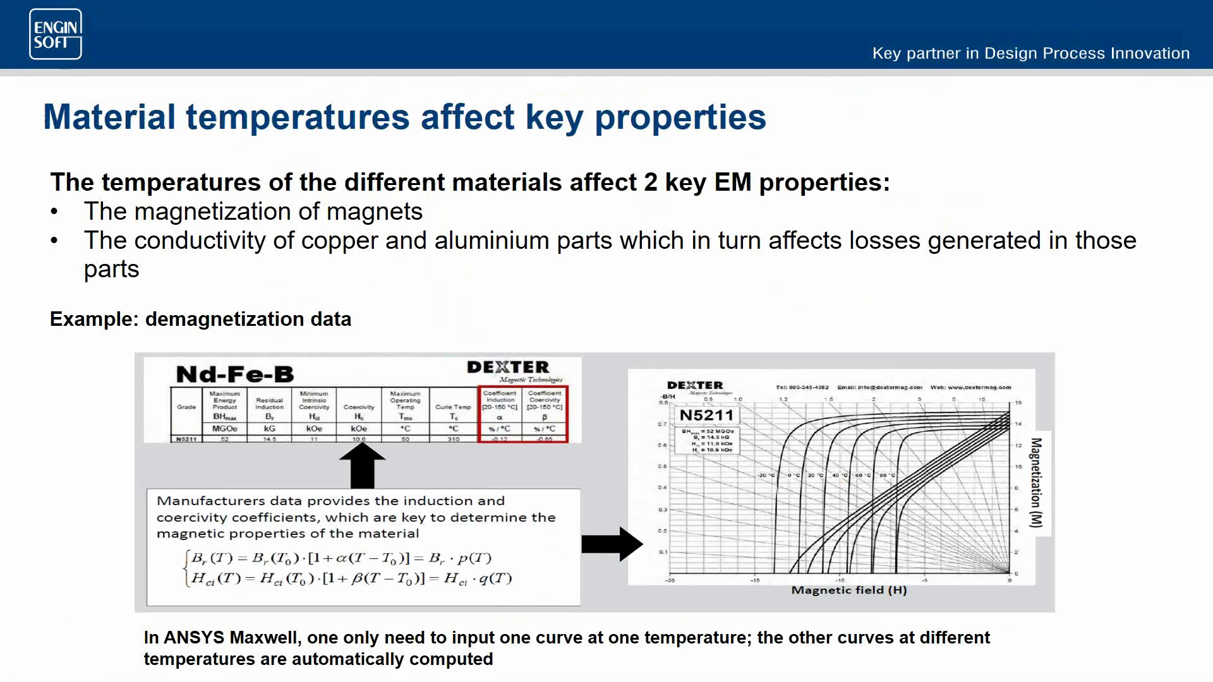